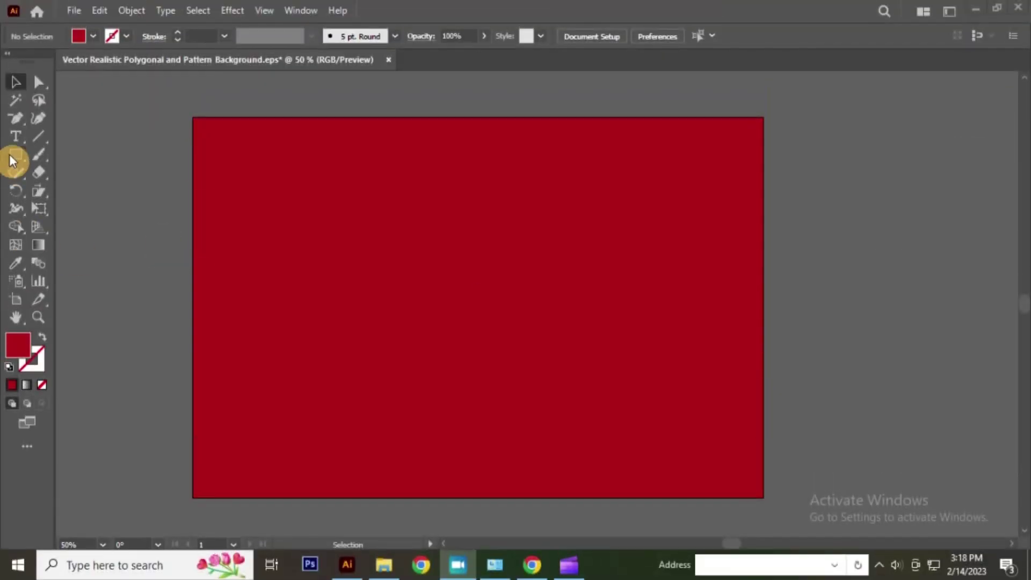
Step: Draw an upper-left rectangle with a white-to-black linear gradient and an added middle stop
drag(262, 179, 469, 309)
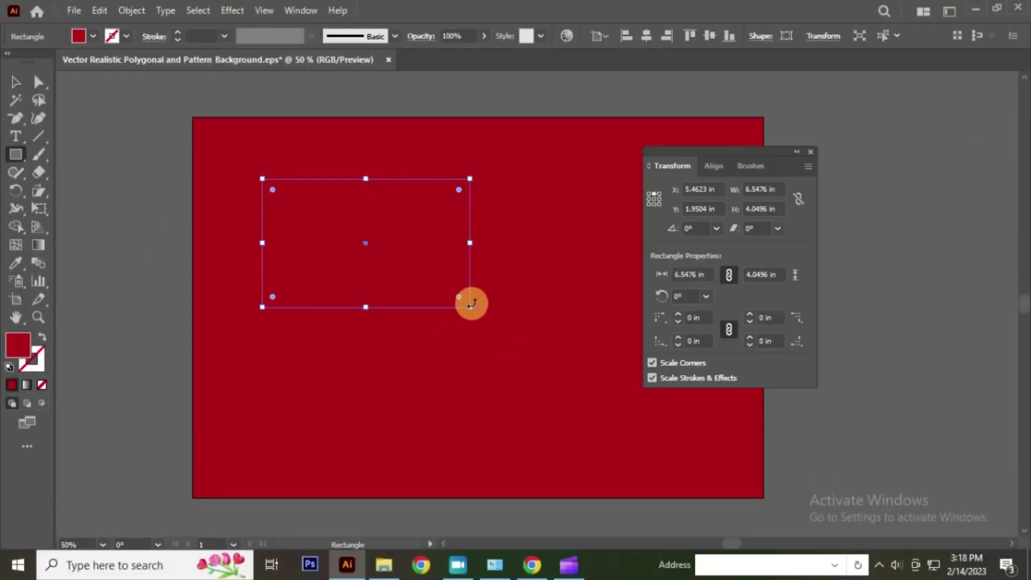
click(815, 156)
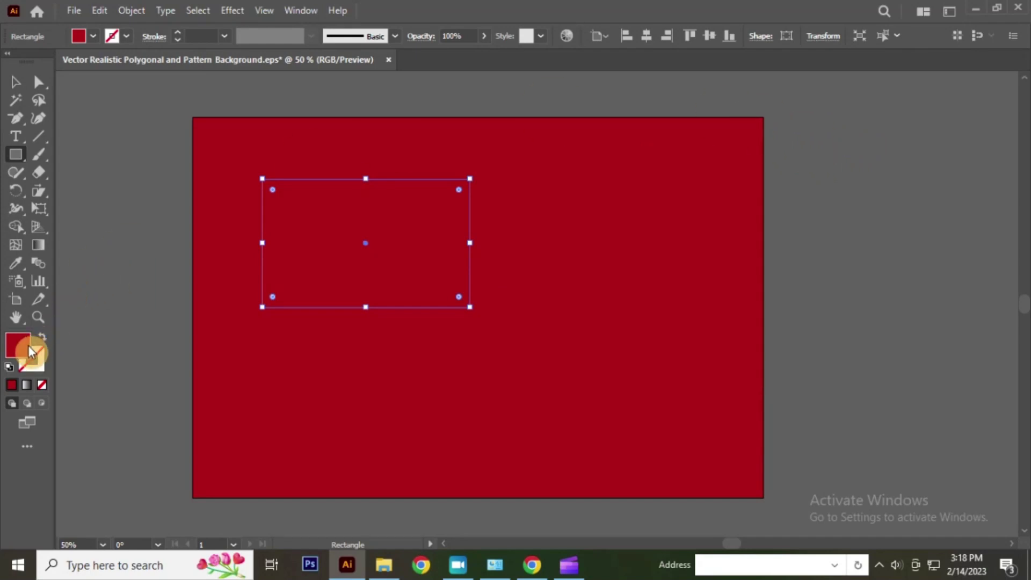
click(26, 385)
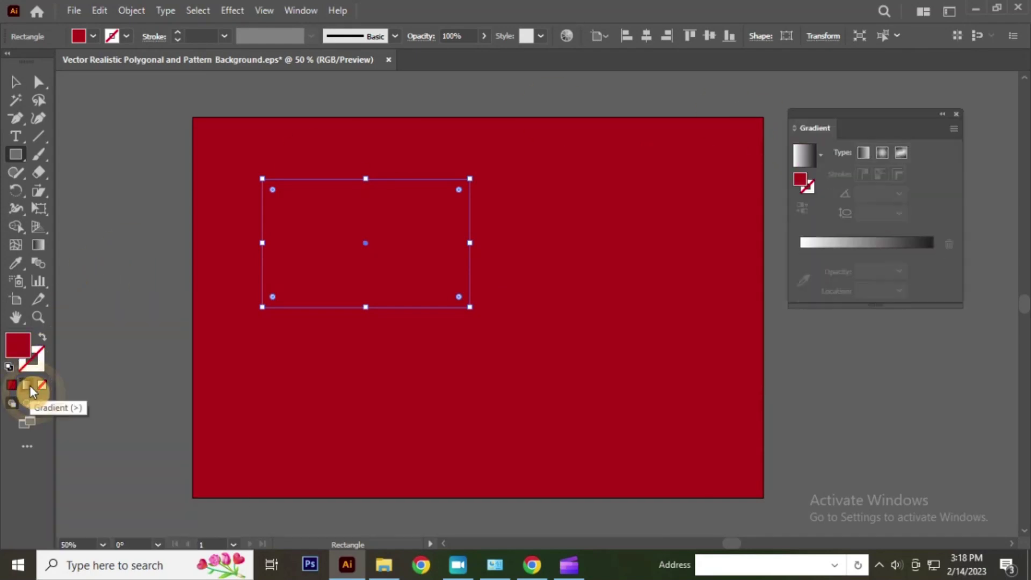
click(869, 270)
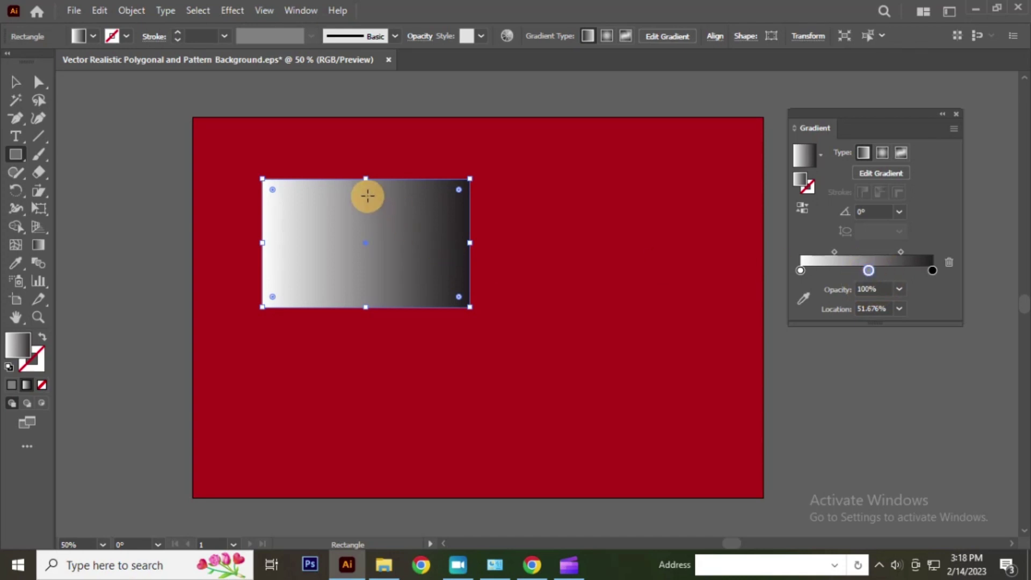
Step: Undo two accidentally drawn rectangles, leaving only the gradient rectangle
mouse_move(365, 189)
mouse_down()
mouse_move(365, 297)
mouse_move(487, 310)
mouse_up()
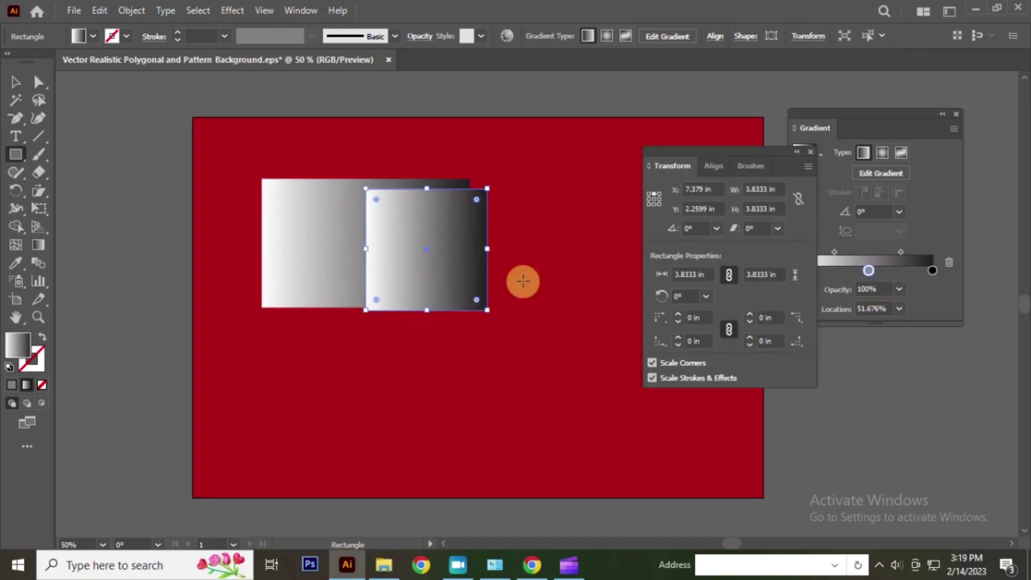
key(ctrl+z)
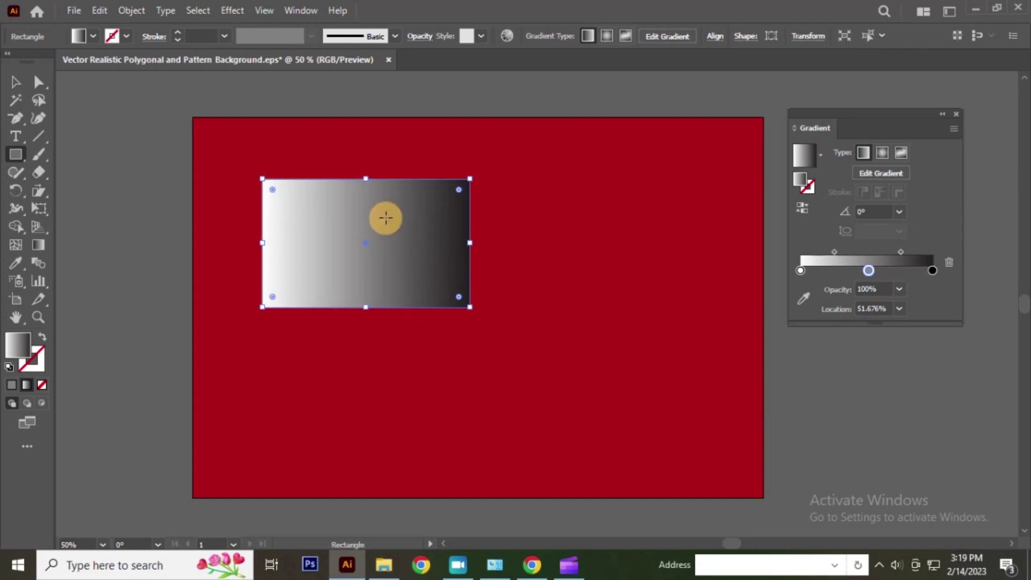
mouse_move(362, 186)
mouse_down()
mouse_move(365, 240)
mouse_move(470, 306)
mouse_up()
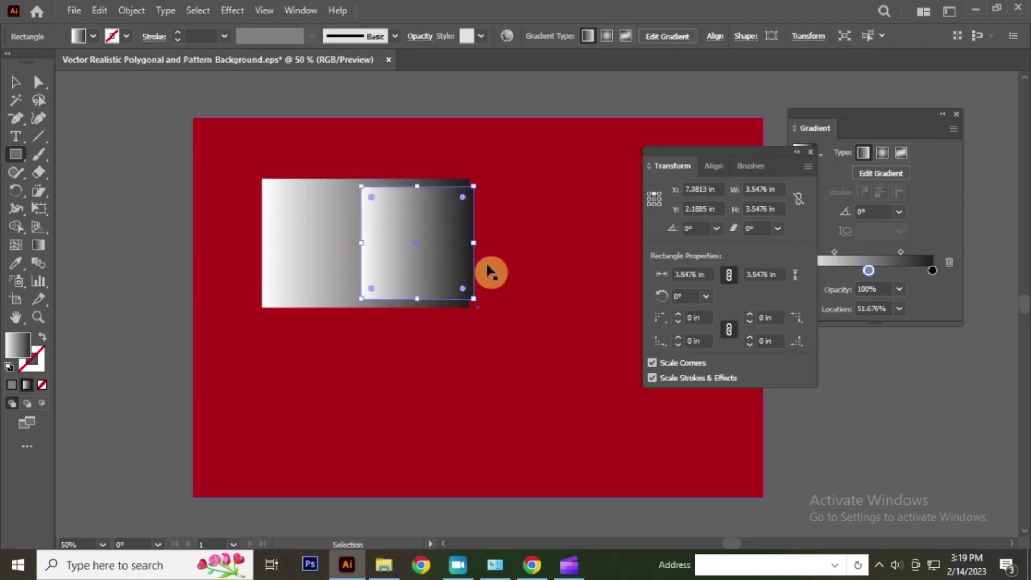
key(ctrl+z)
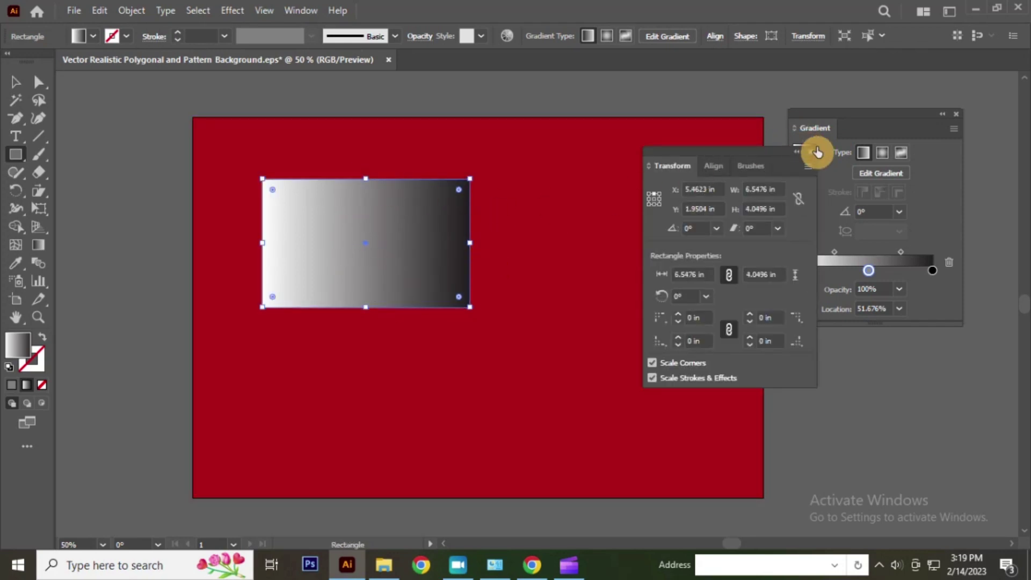
click(810, 151)
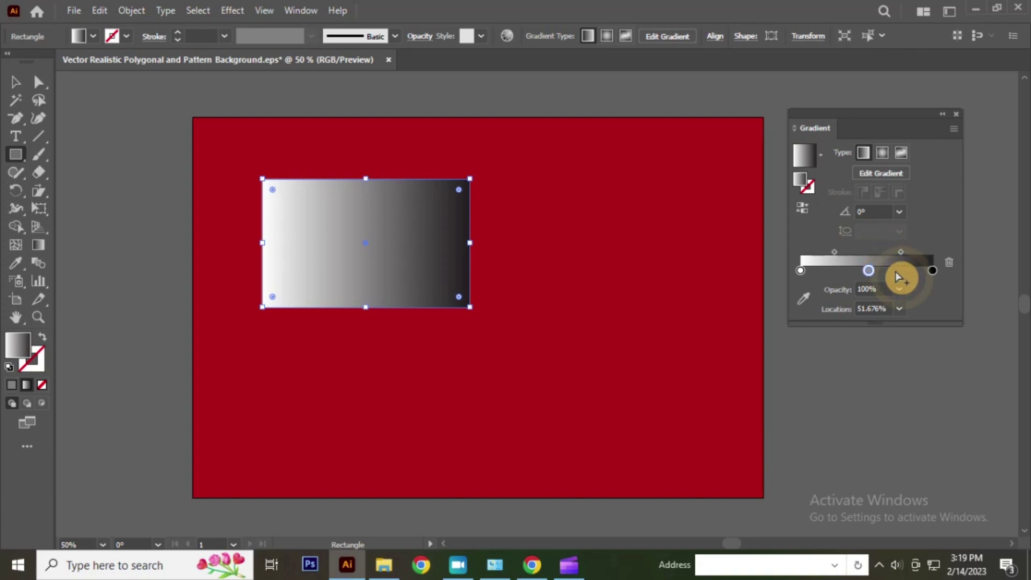
Step: Set the right gradient stop to CMYK Red and the middle stop to white
click(933, 271)
double_click(933, 270)
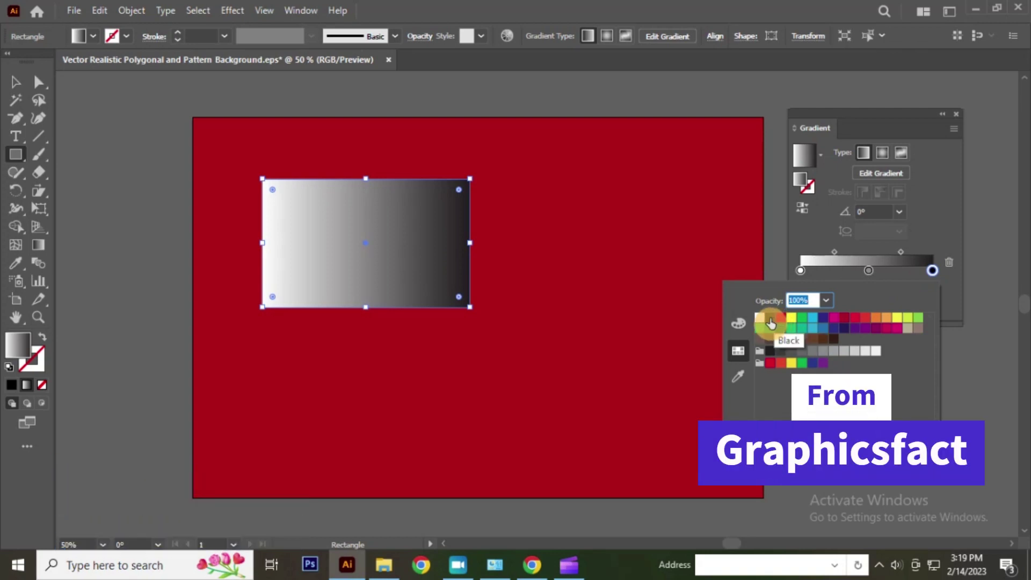
click(780, 320)
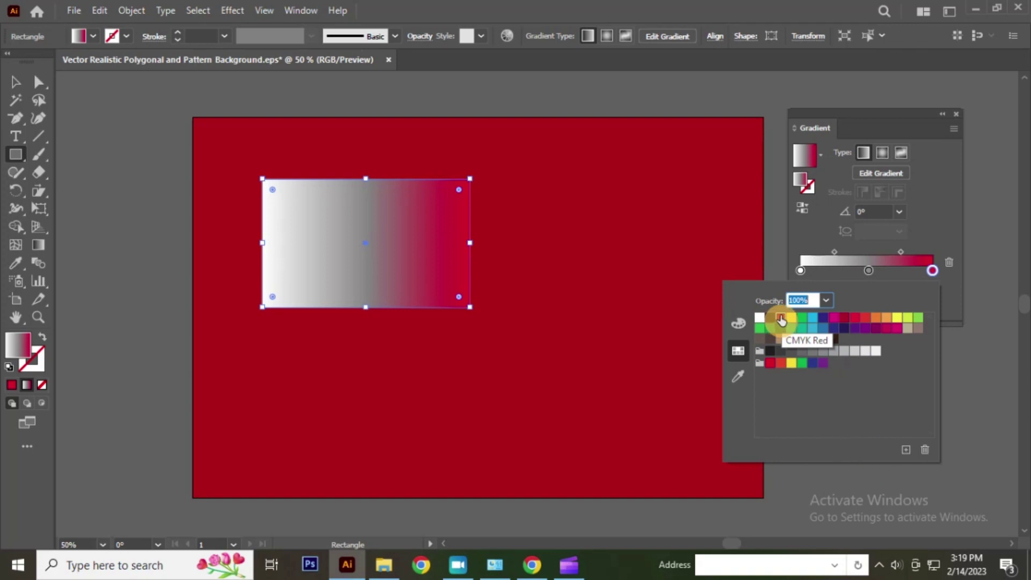
click(868, 270)
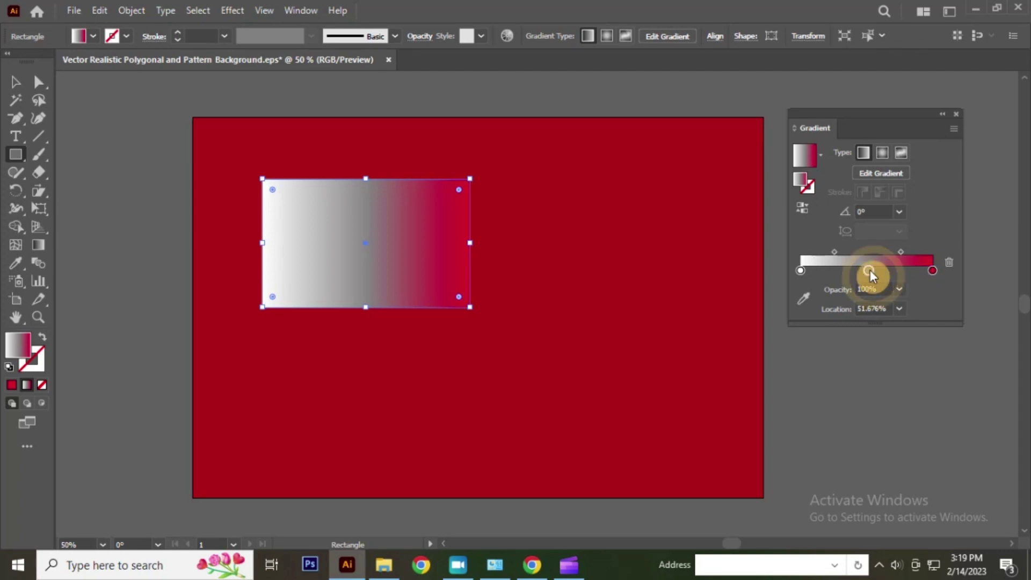
double_click(869, 269)
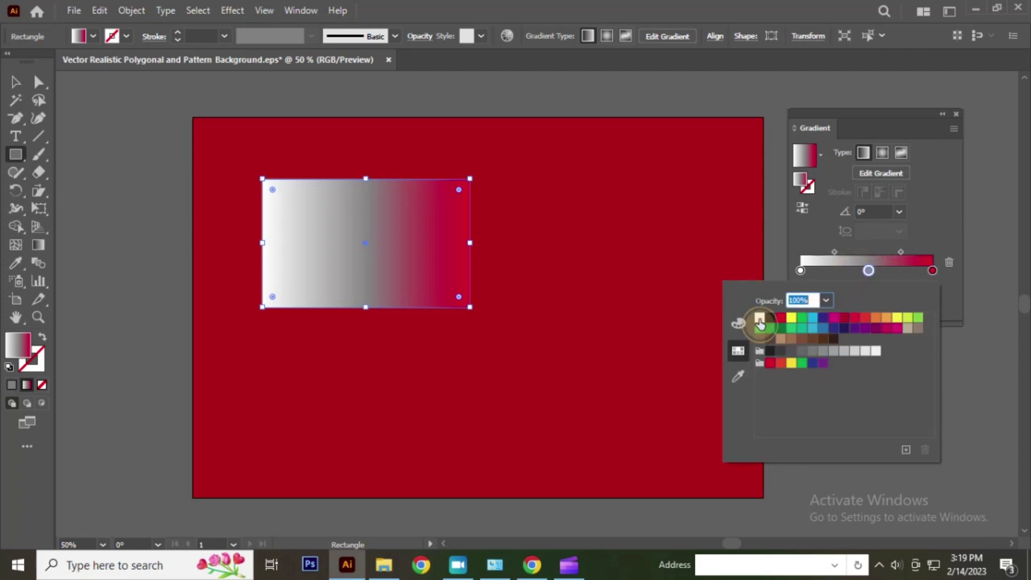
click(757, 322)
click(801, 269)
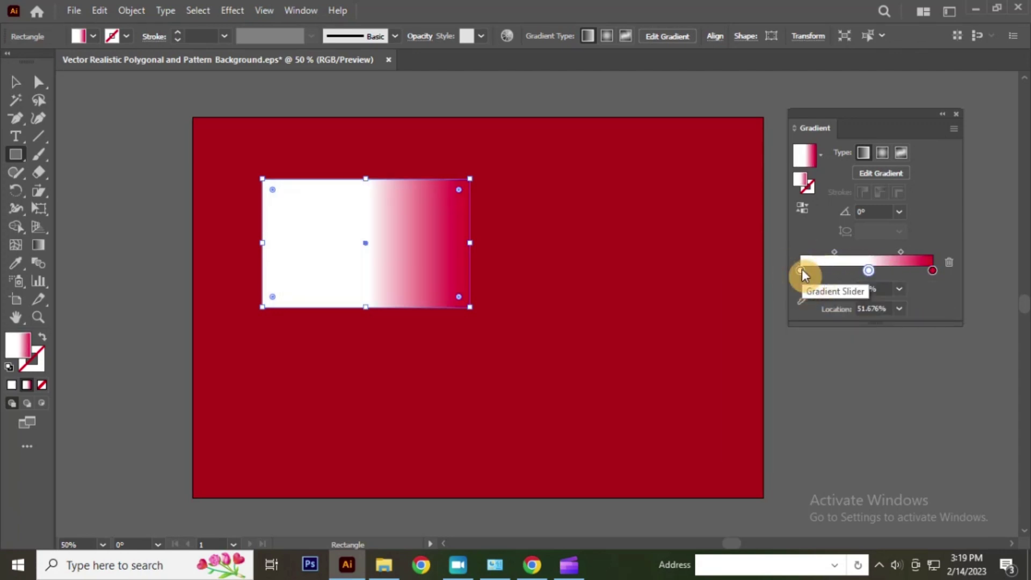
Step: Set the left gradient stop to CMYK Red and undo a stray square
double_click(801, 269)
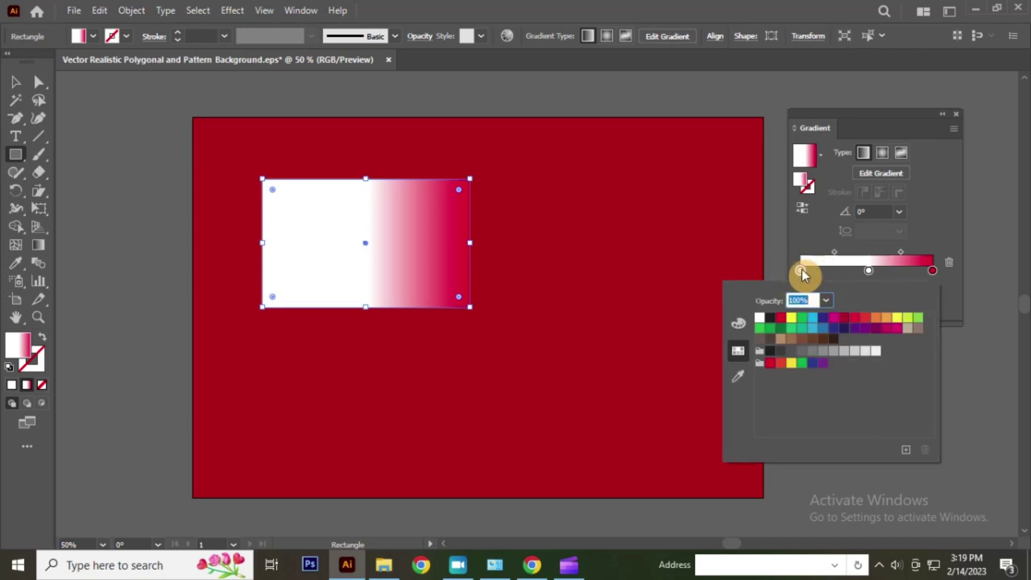
click(833, 318)
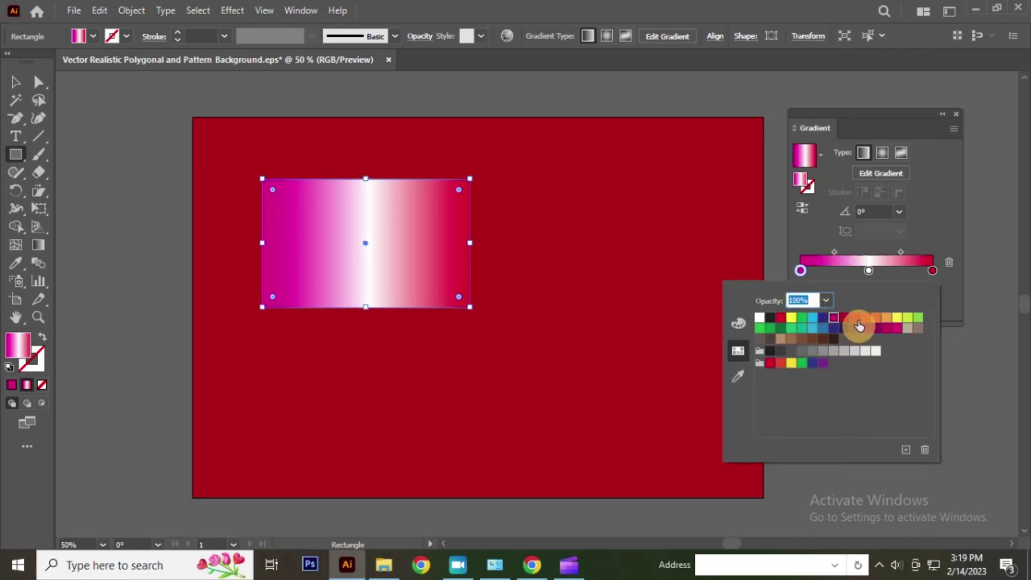
click(854, 318)
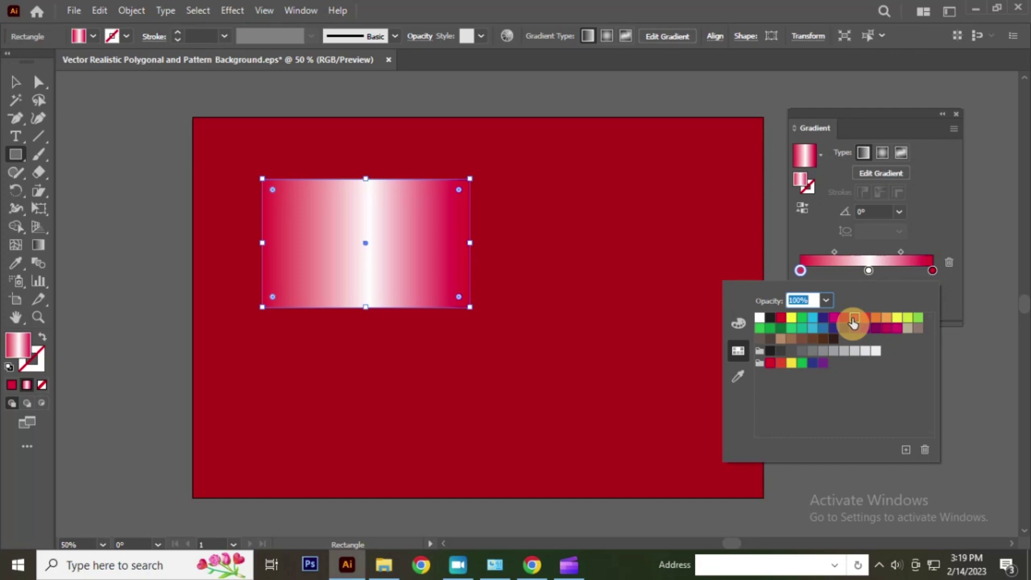
click(782, 318)
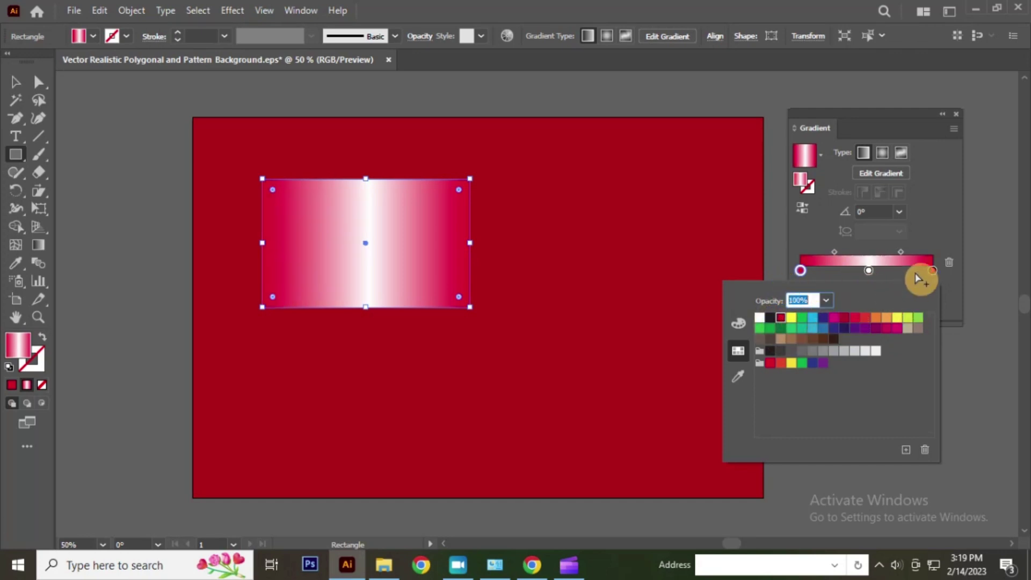
click(378, 215)
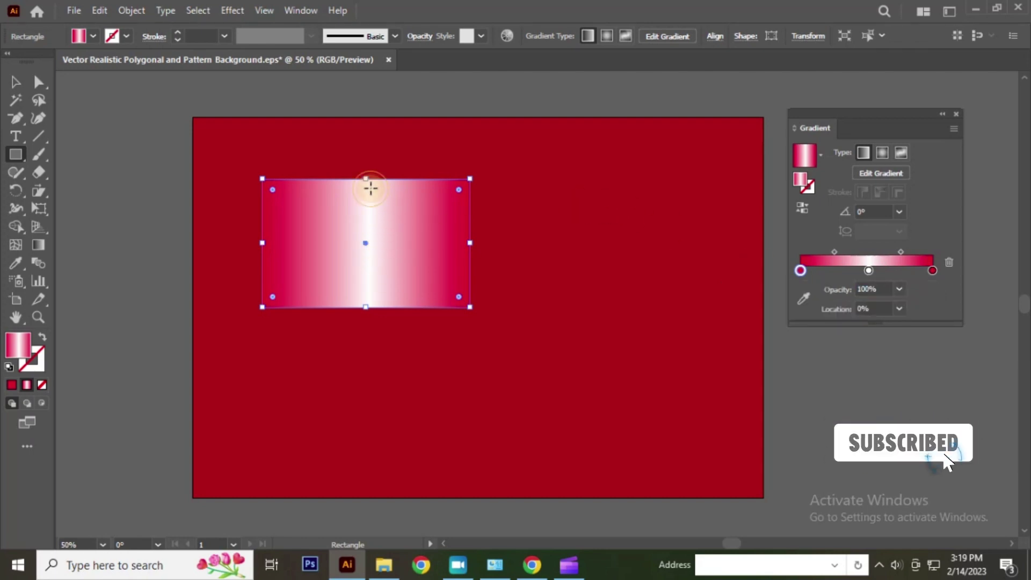
mouse_move(368, 192)
mouse_down()
mouse_move(392, 306)
mouse_move(376, 176)
mouse_up()
key(ctrl+z)
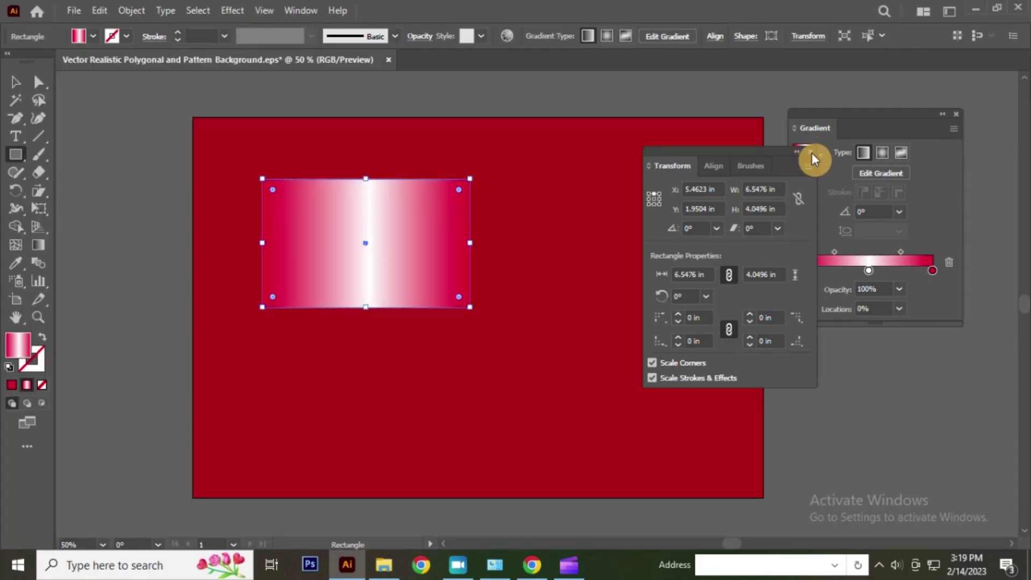
click(811, 153)
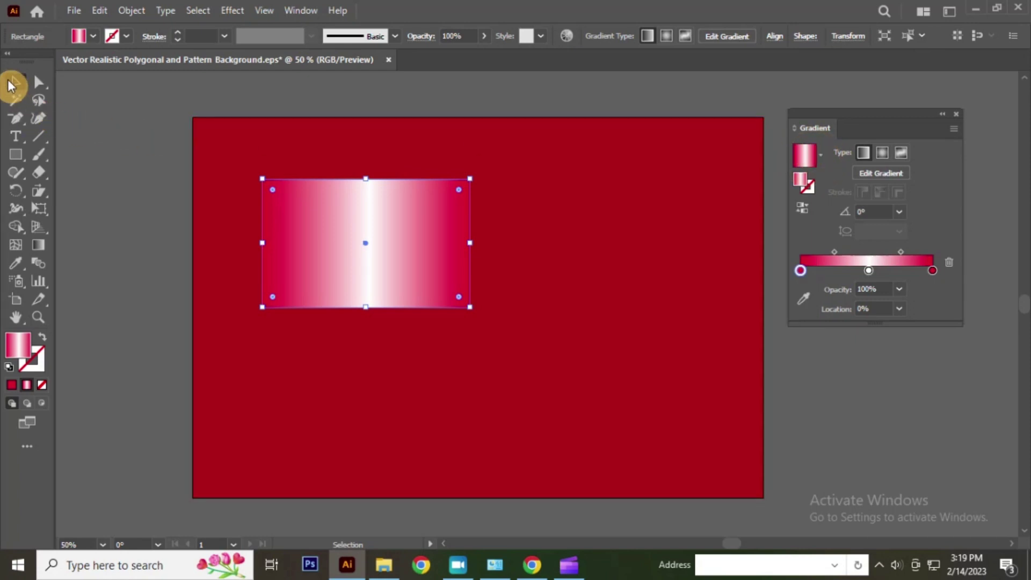
Step: Alt+Shift-drag a copy of the red-white gradient rectangle level to its right
click(189, 142)
scroll(279, 235, down, 1)
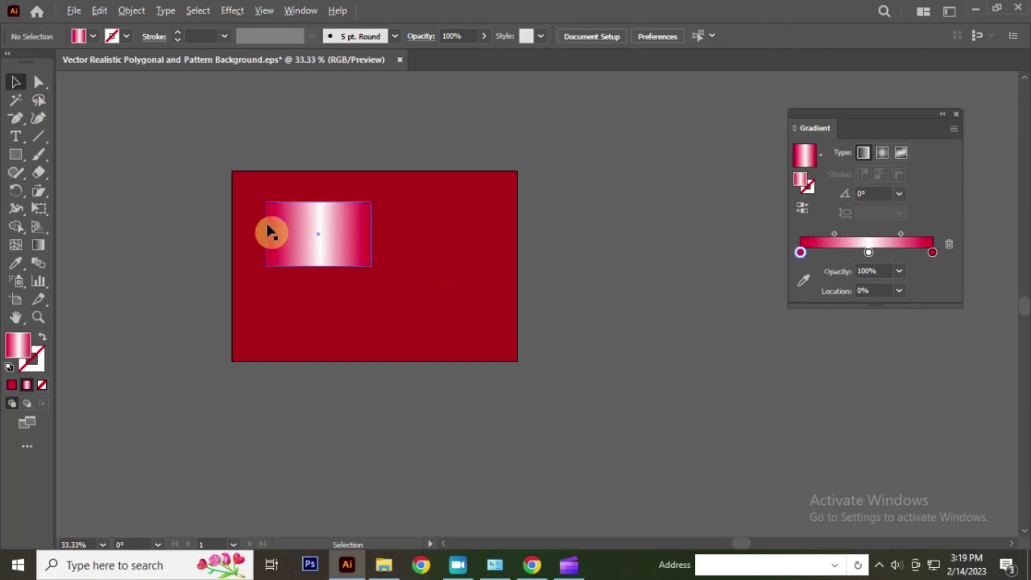
scroll(393, 256, up, 1)
scroll(364, 232, up, 2)
scroll(375, 245, down, 2)
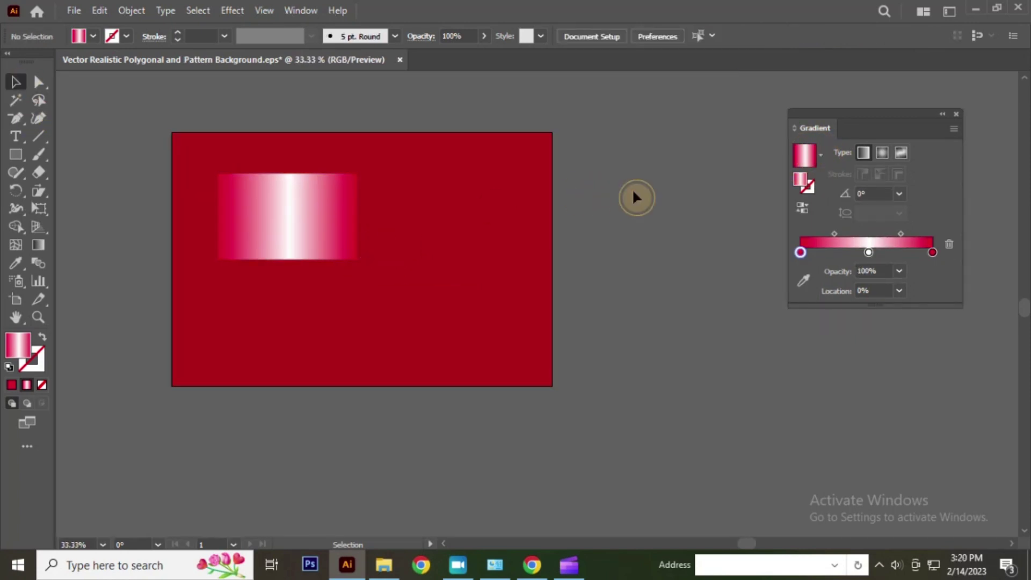
click(296, 220)
scroll(343, 244, up, 1)
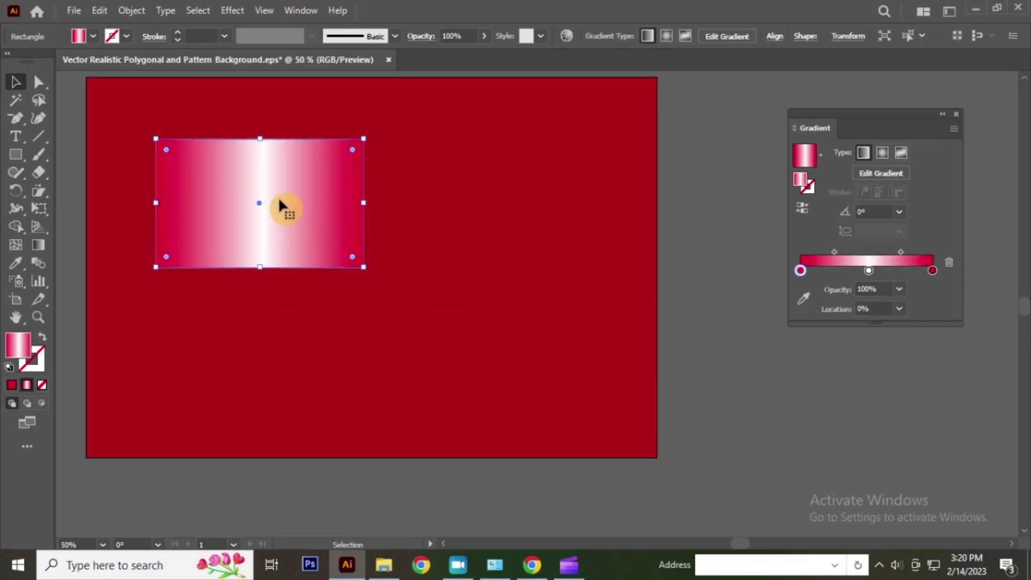
alt+drag(278, 204, 521, 225)
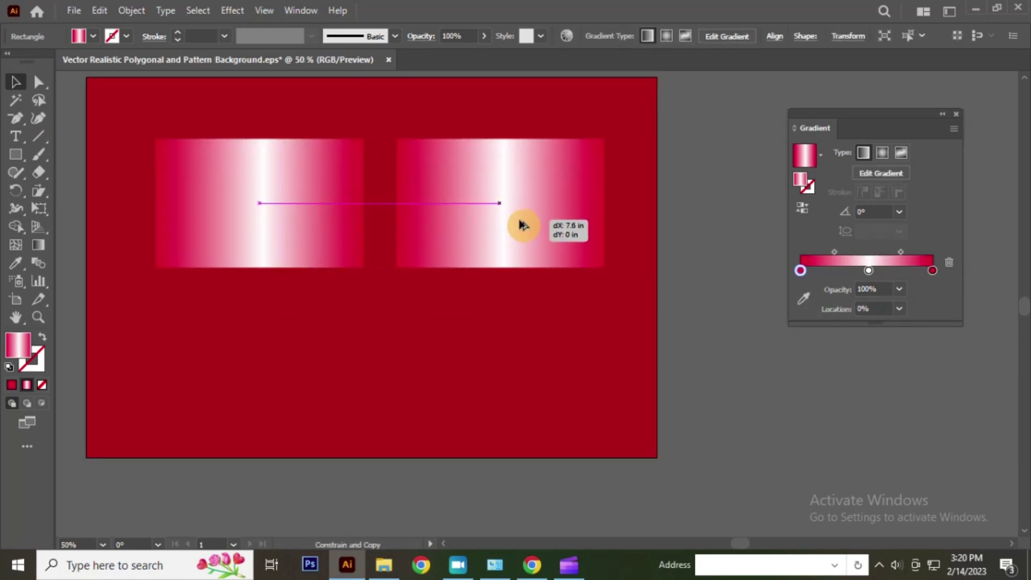
click(932, 269)
double_click(932, 268)
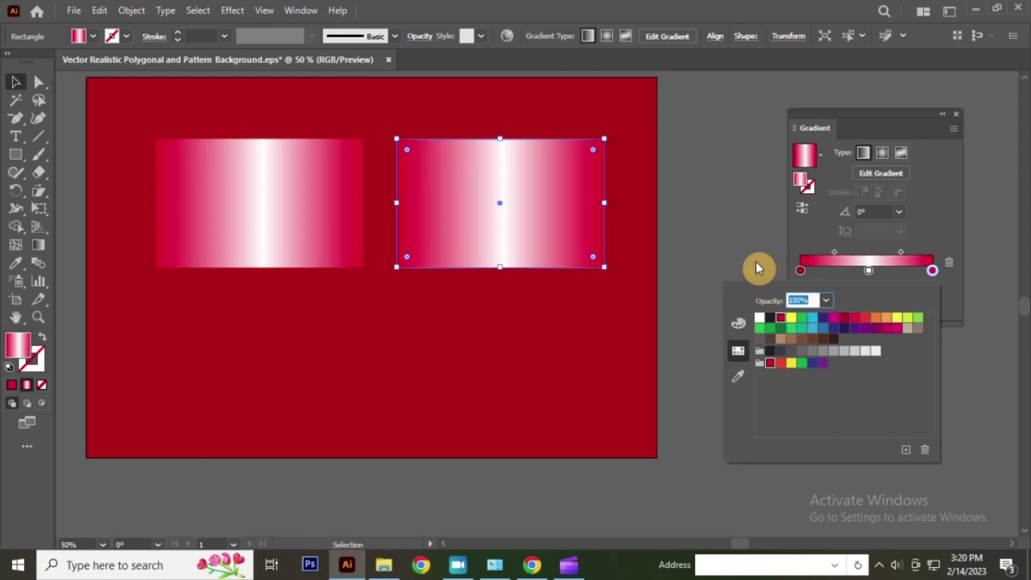
click(751, 248)
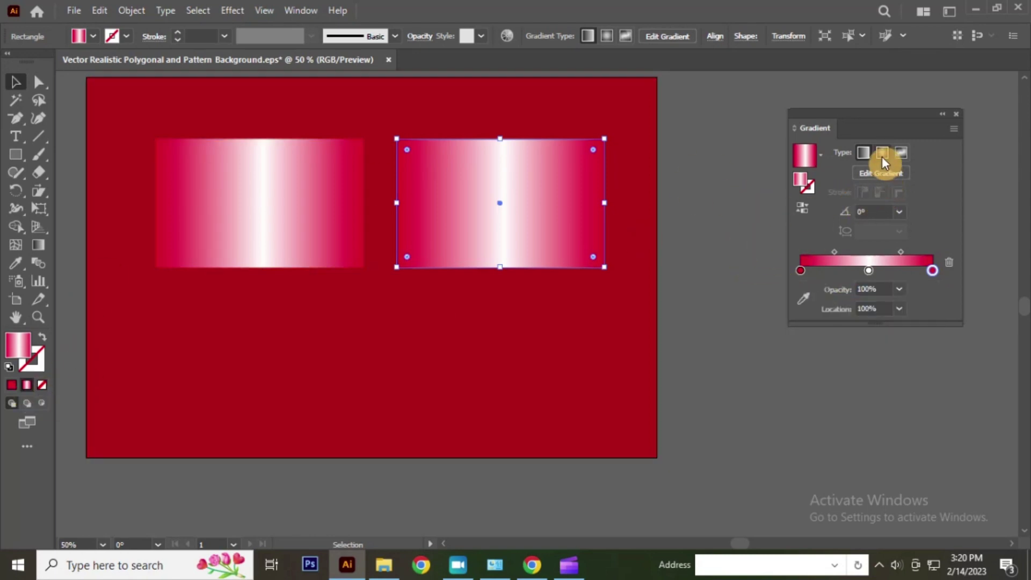
Step: Make the copy's gradient radial and drag its midpoints to widen the white ring
click(881, 154)
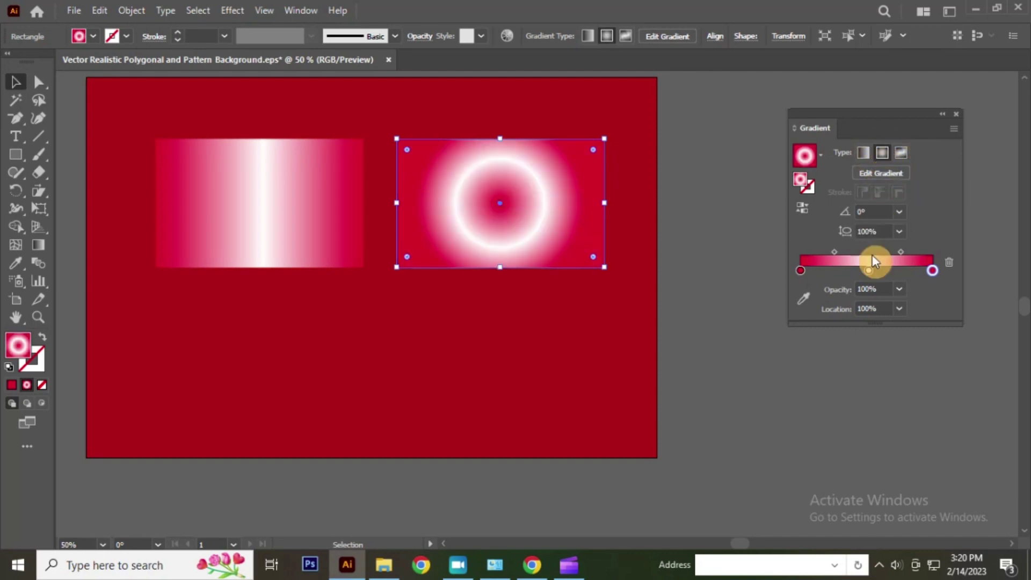
drag(833, 251, 892, 250)
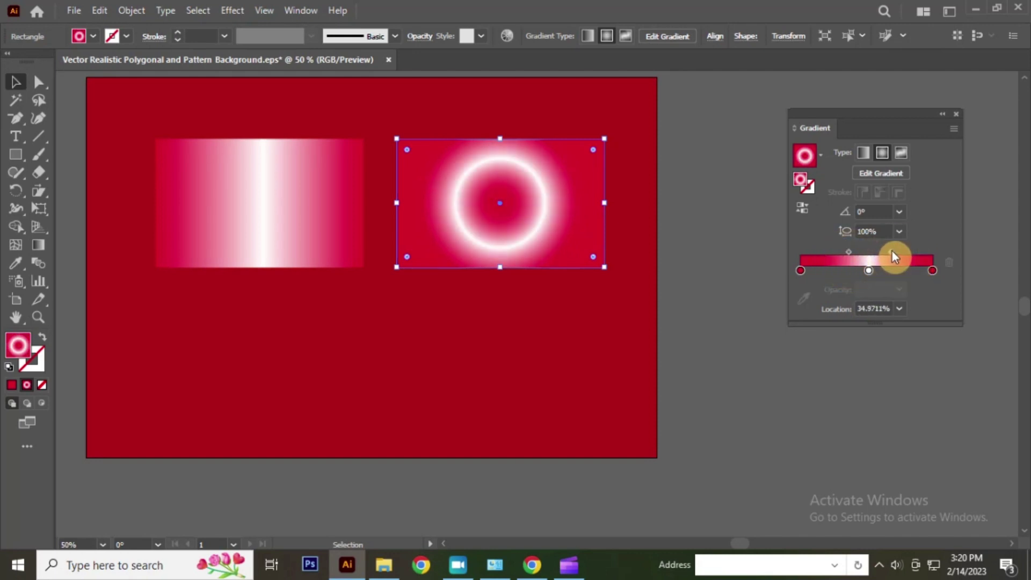
click(801, 270)
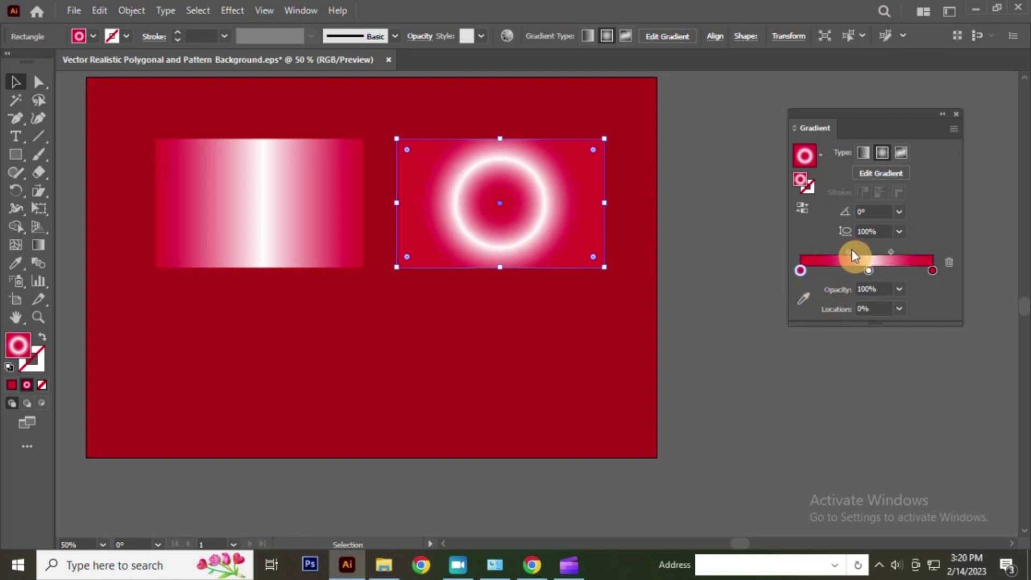
mouse_move(849, 252)
mouse_down()
mouse_move(824, 253)
mouse_move(843, 256)
mouse_up()
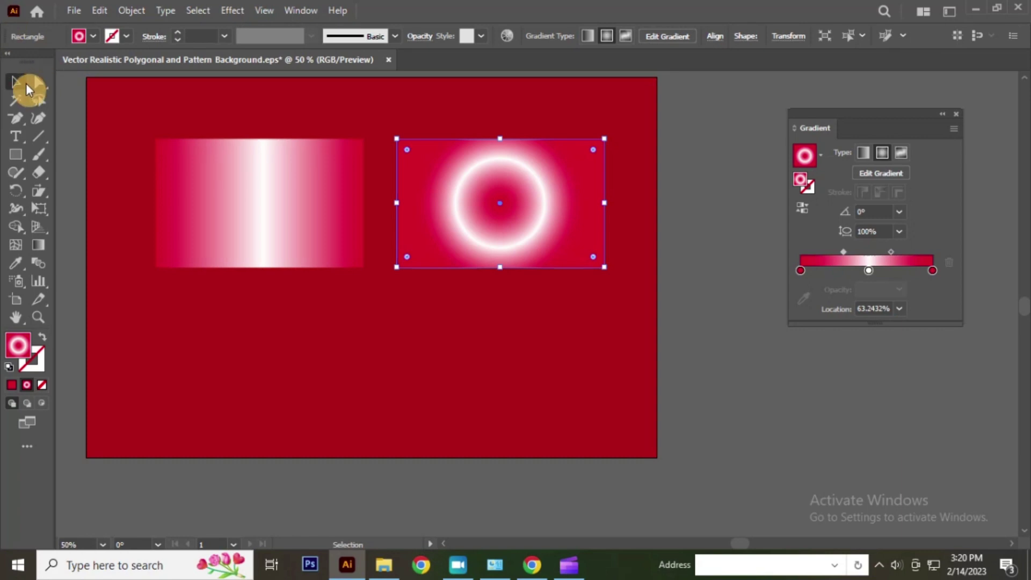
click(722, 166)
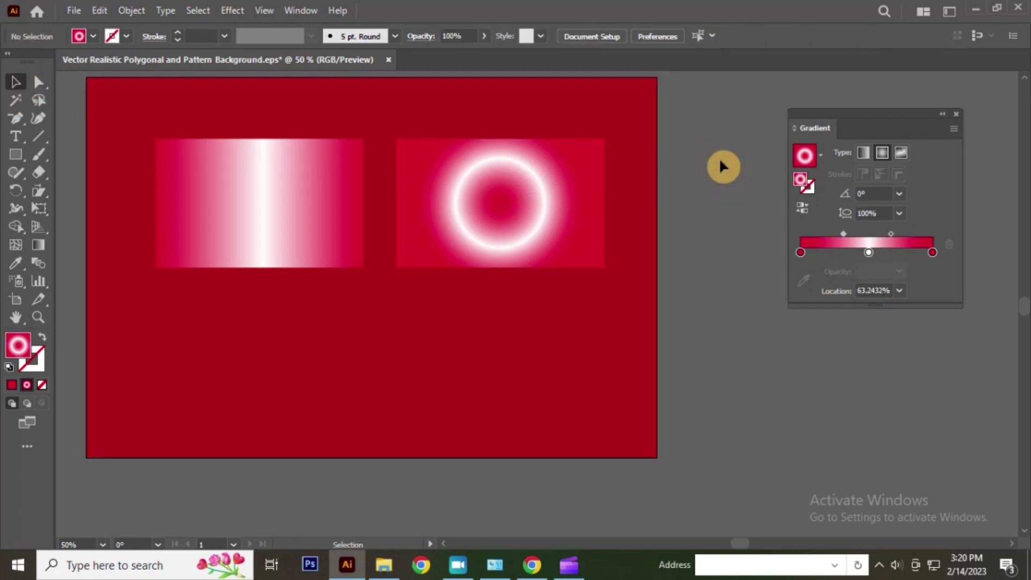
Step: Copy both gradient rectangles, paste in front, and drag the pair straight down
key(ctrl+minus)
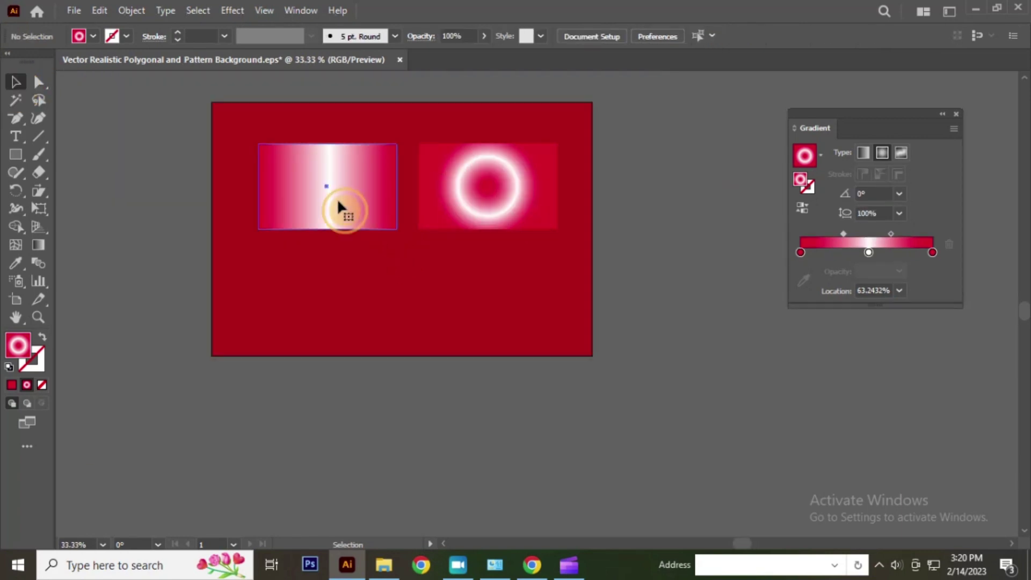
click(338, 198)
shift+click(478, 189)
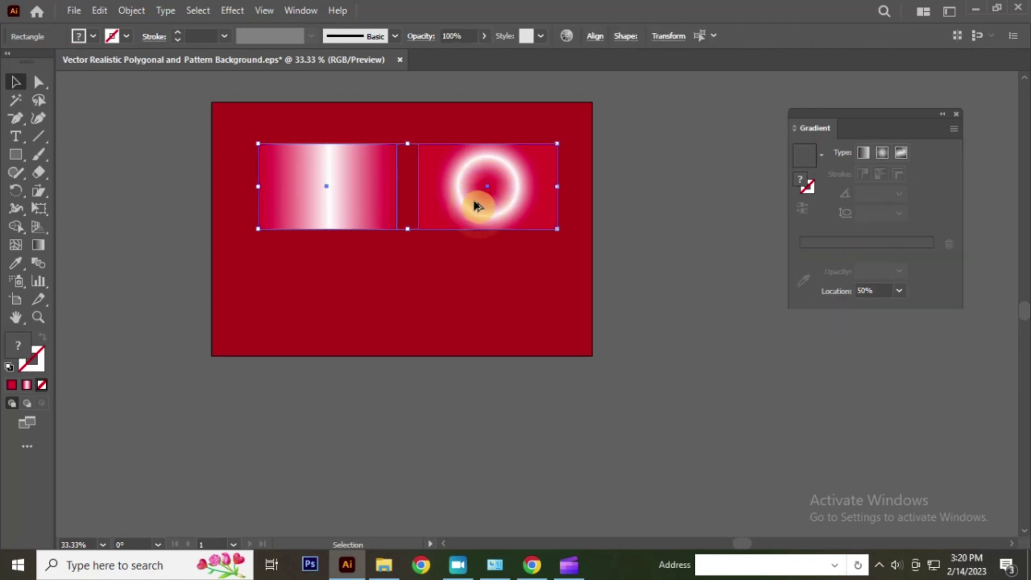
drag(478, 187, 473, 286)
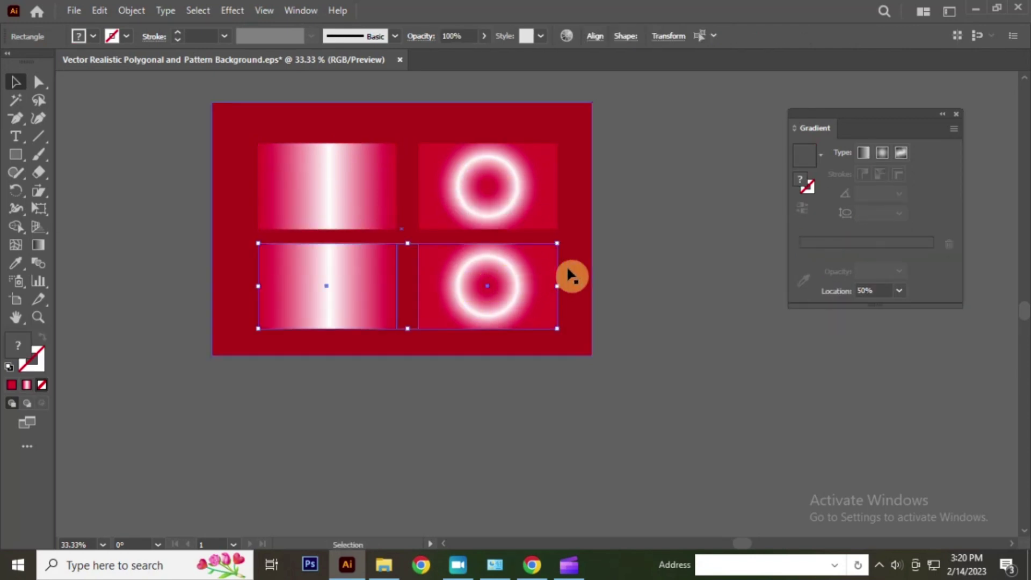
key(ctrl+z)
click(98, 10)
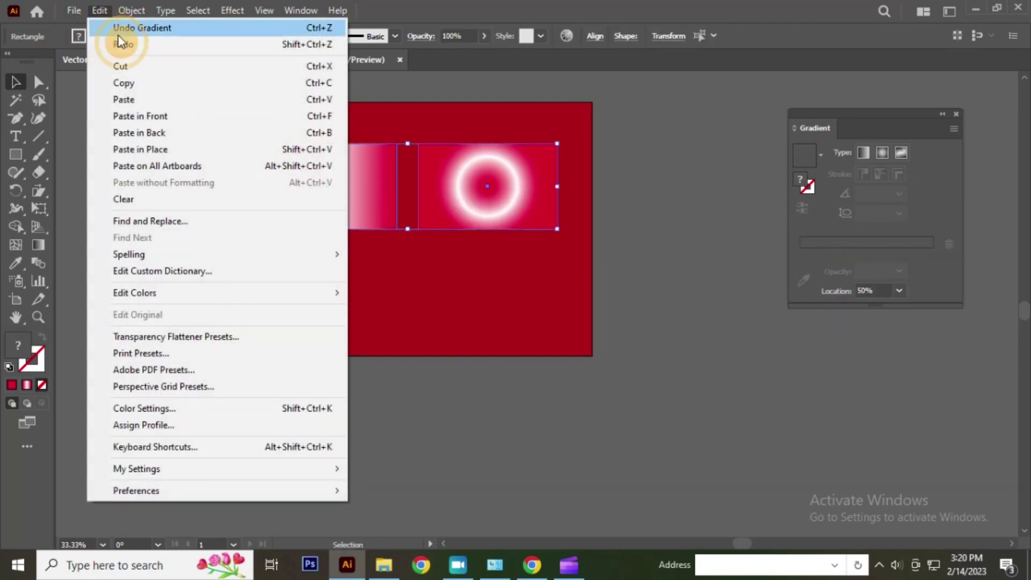
click(129, 83)
click(98, 10)
click(156, 116)
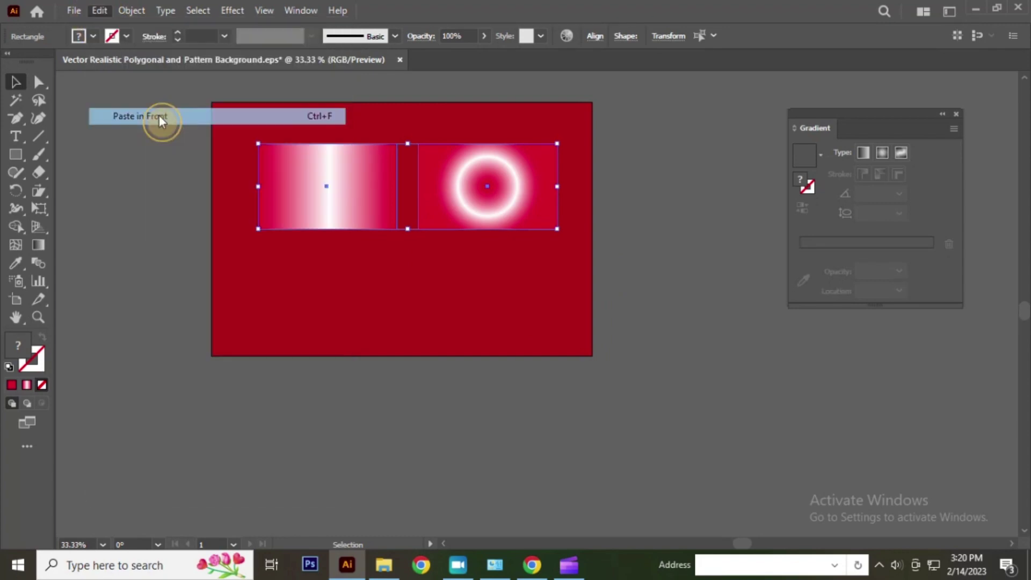
drag(466, 176, 480, 287)
scroll(472, 293, up, 3)
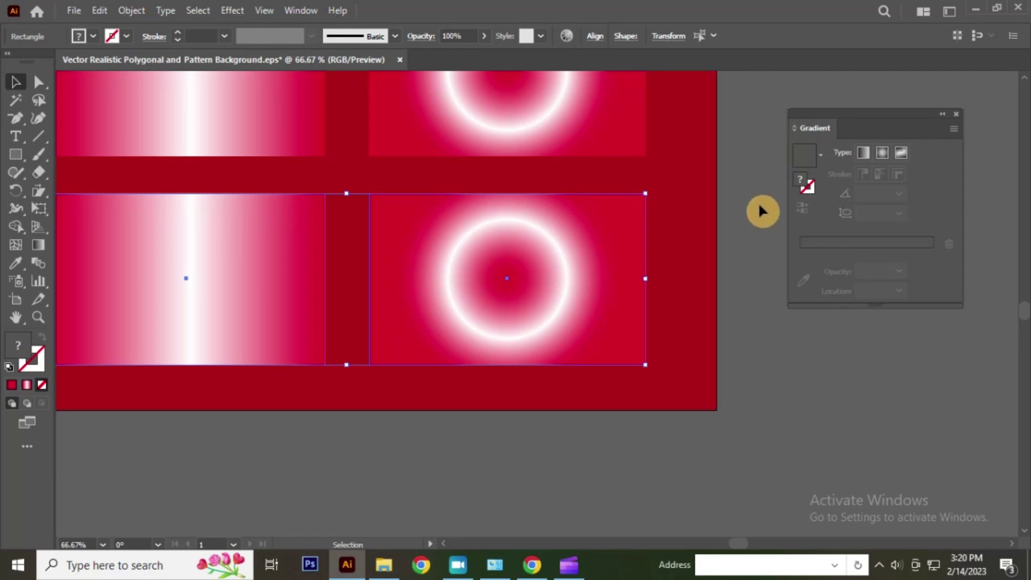
click(185, 231)
Step: Change the bottom-left copy's gradient from linear to freeform
click(902, 153)
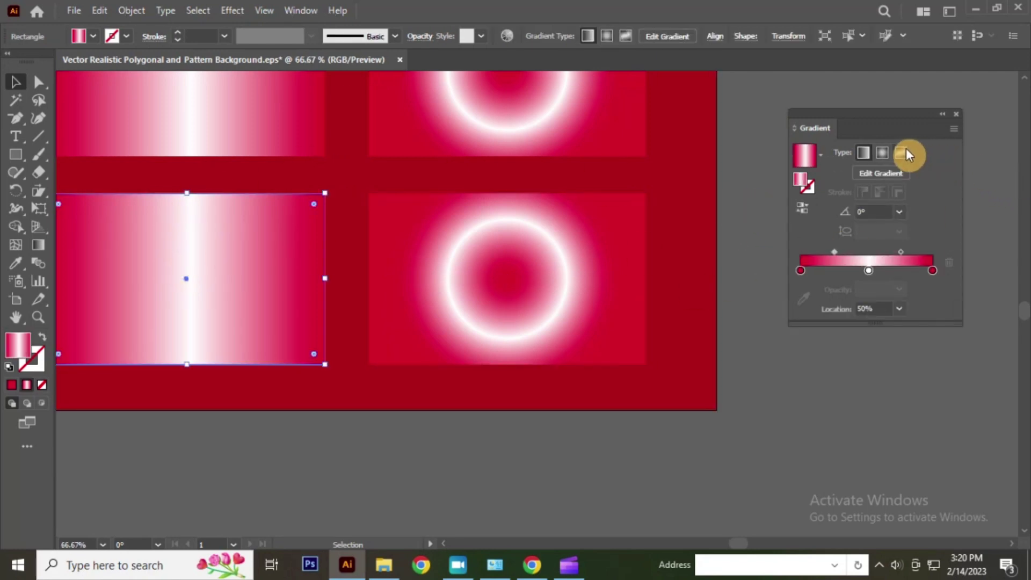
click(904, 154)
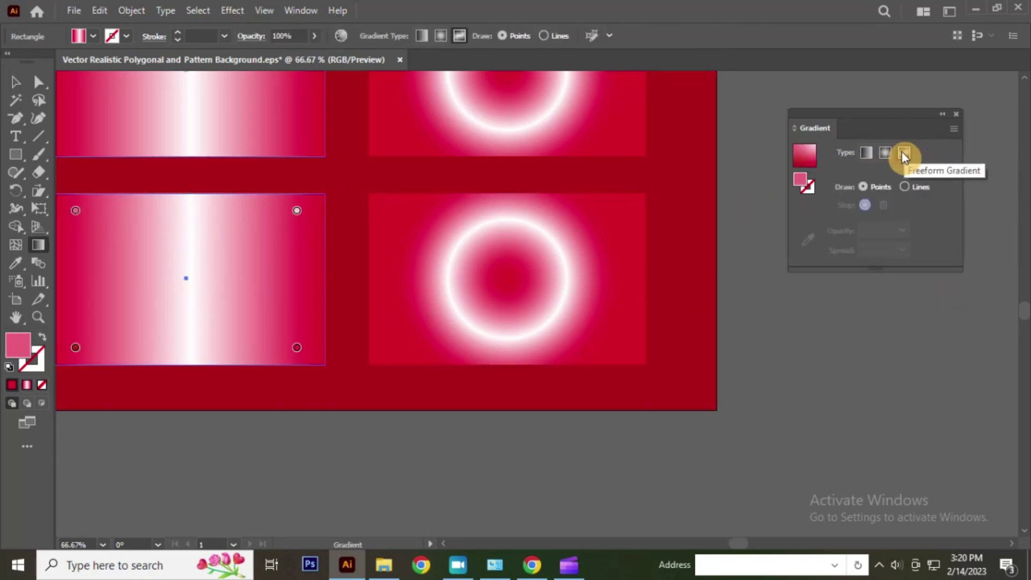
scroll(333, 279, down, 3)
scroll(410, 269, up, 2)
scroll(329, 263, up, 1)
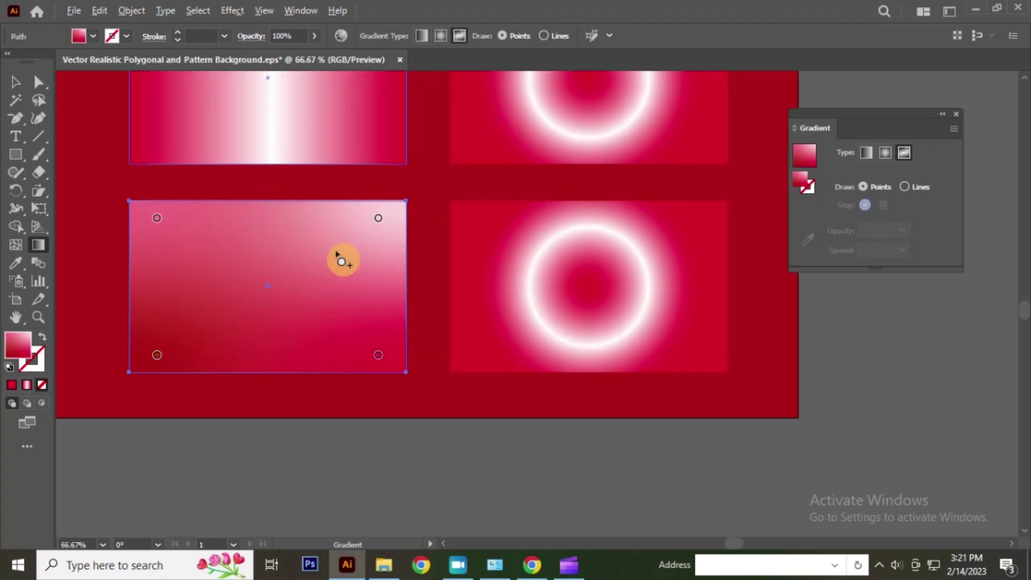
click(15, 89)
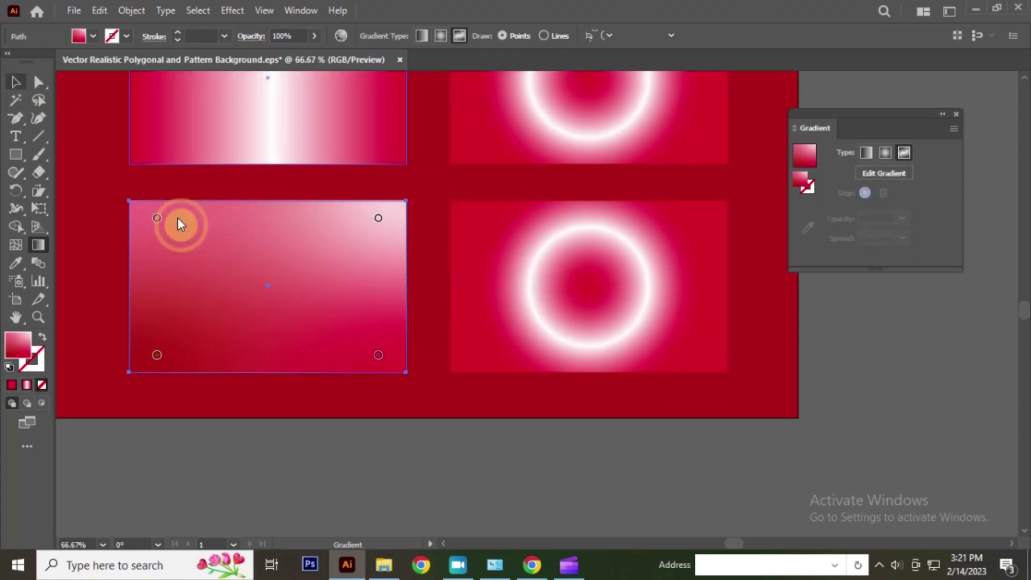
scroll(365, 303, down, 1)
click(510, 325)
scroll(510, 325, up, 1)
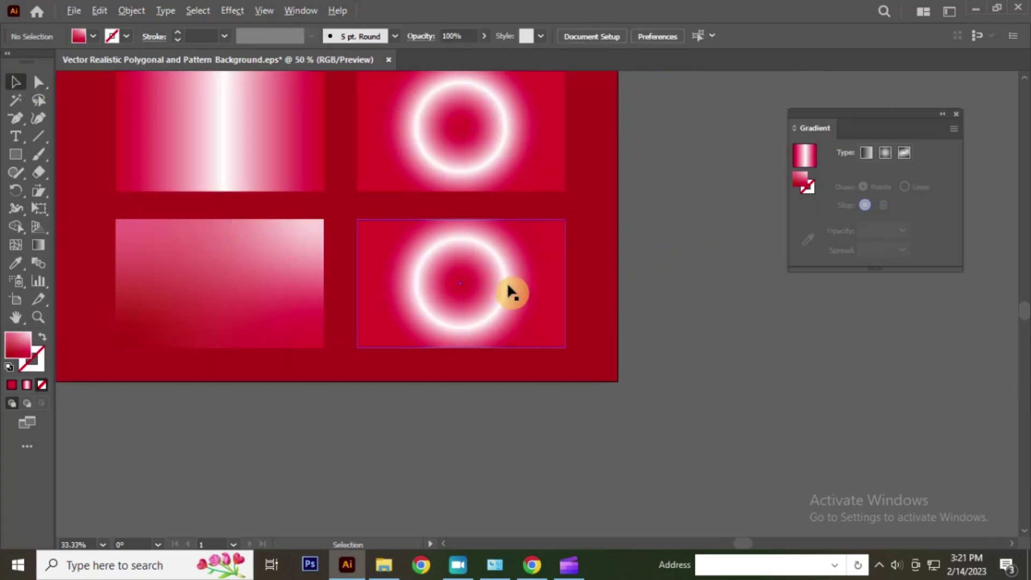
click(506, 282)
Step: Enlarge, move and flatten the bottom-right radial gradient into an off-centre horizontal oval
click(891, 162)
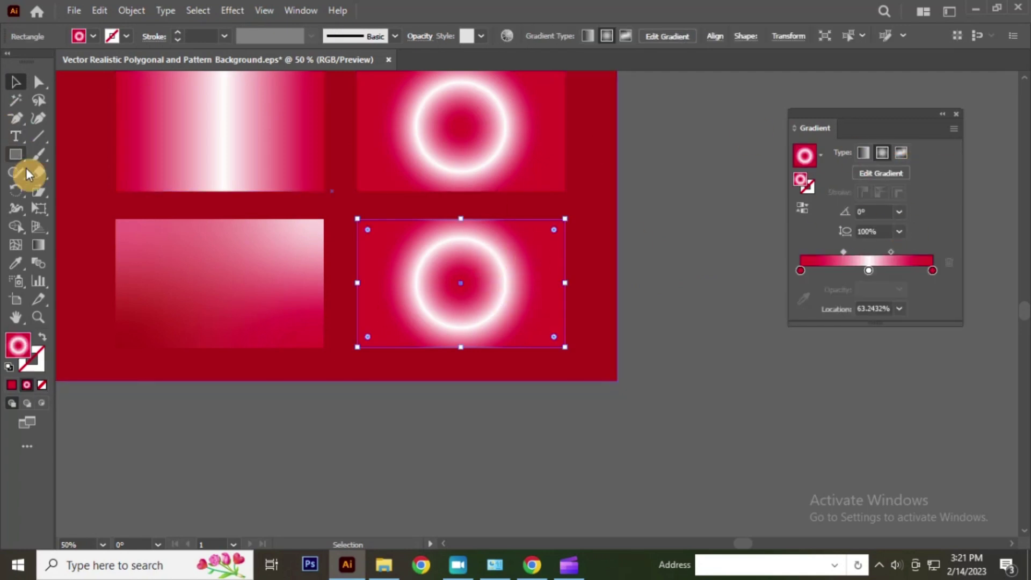
click(40, 247)
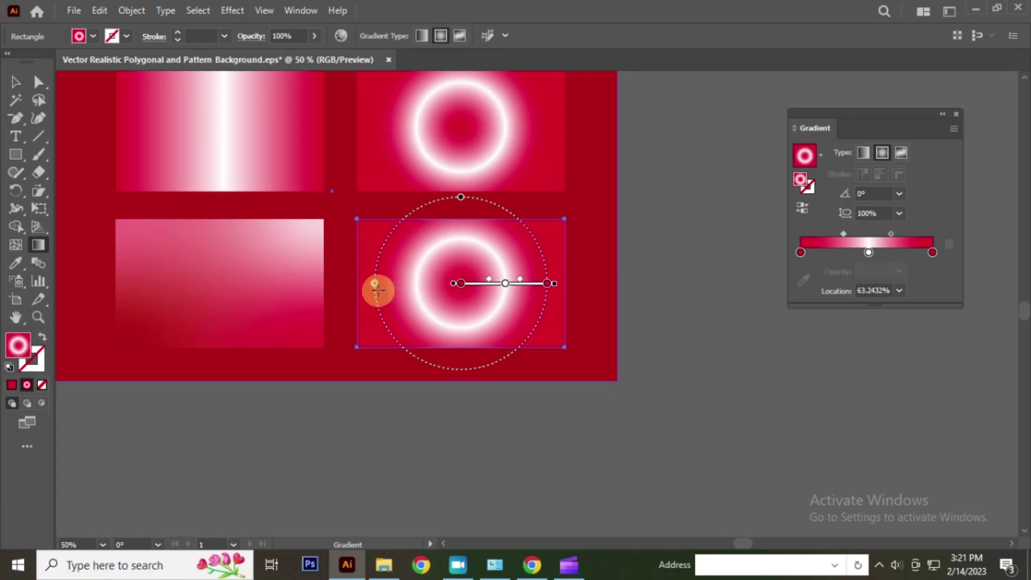
drag(375, 283, 374, 233)
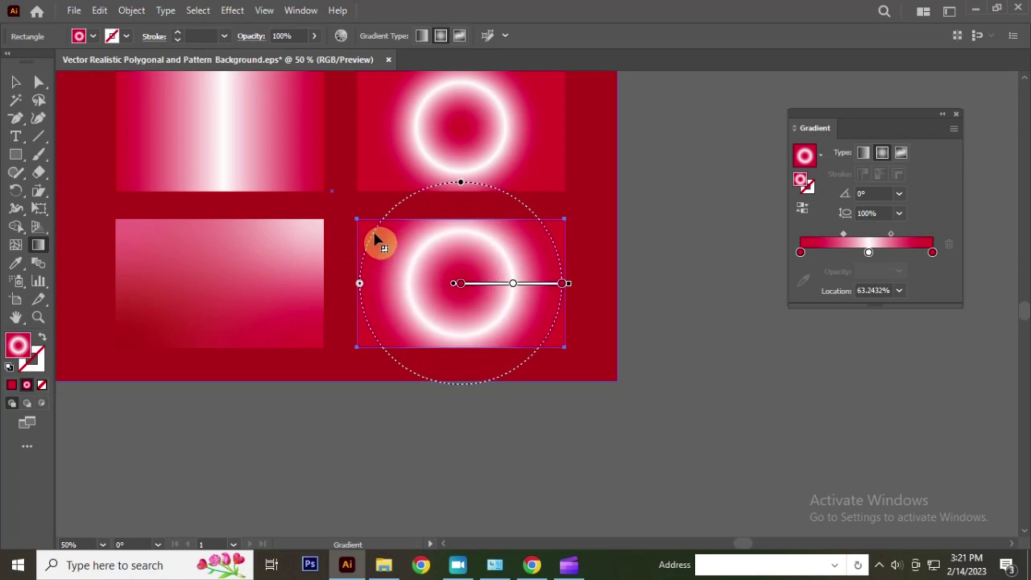
drag(451, 280, 369, 234)
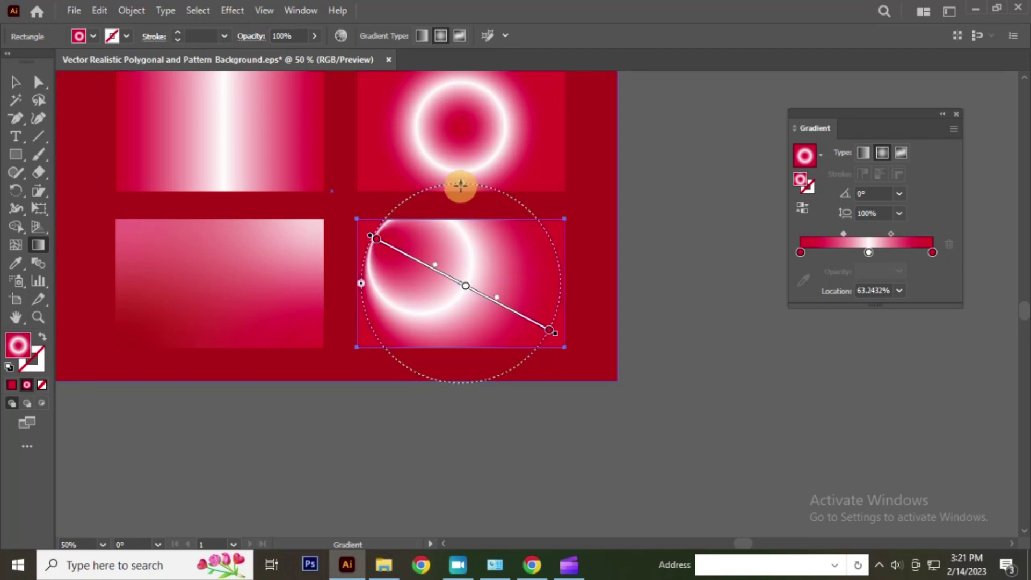
drag(460, 184, 476, 226)
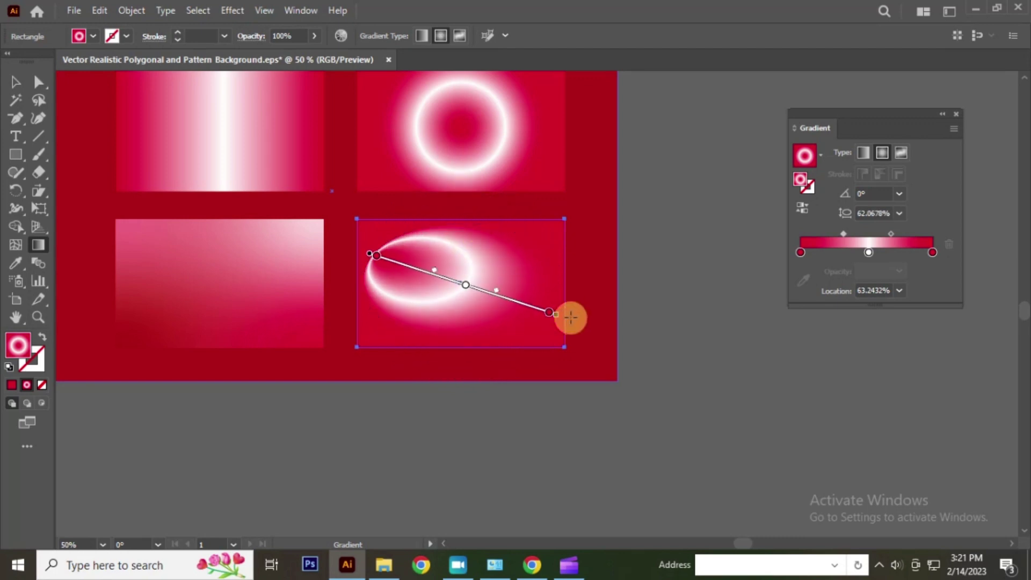
drag(557, 317, 553, 321)
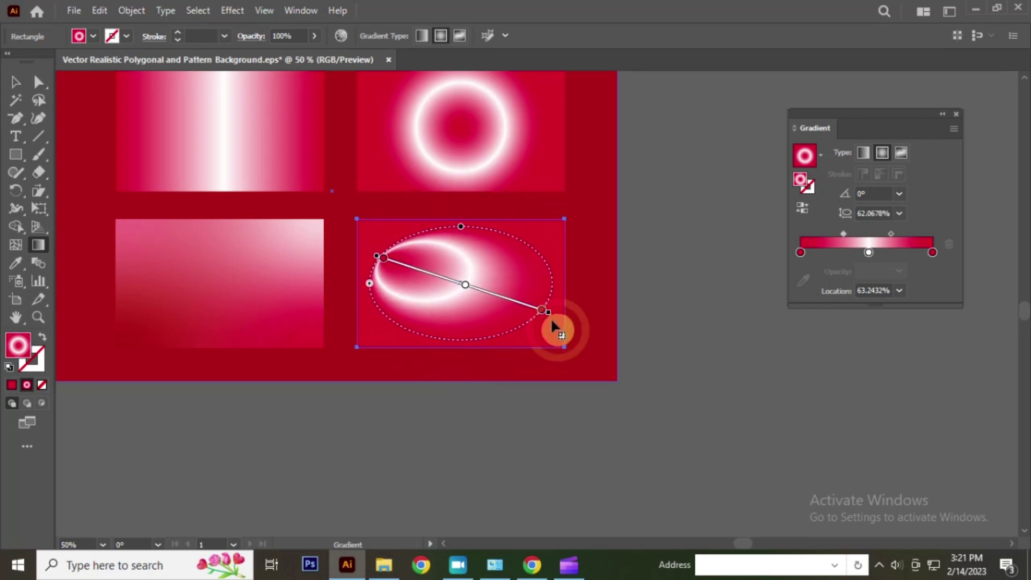
mouse_move(465, 284)
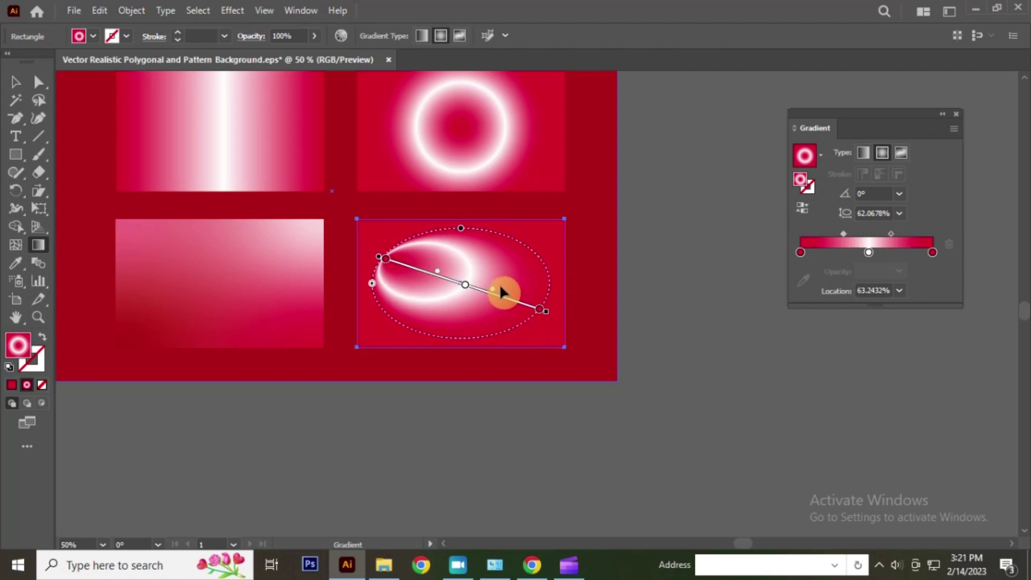
Step: Set the oval gradient's starting stop to white, keeping the end stop red
click(386, 261)
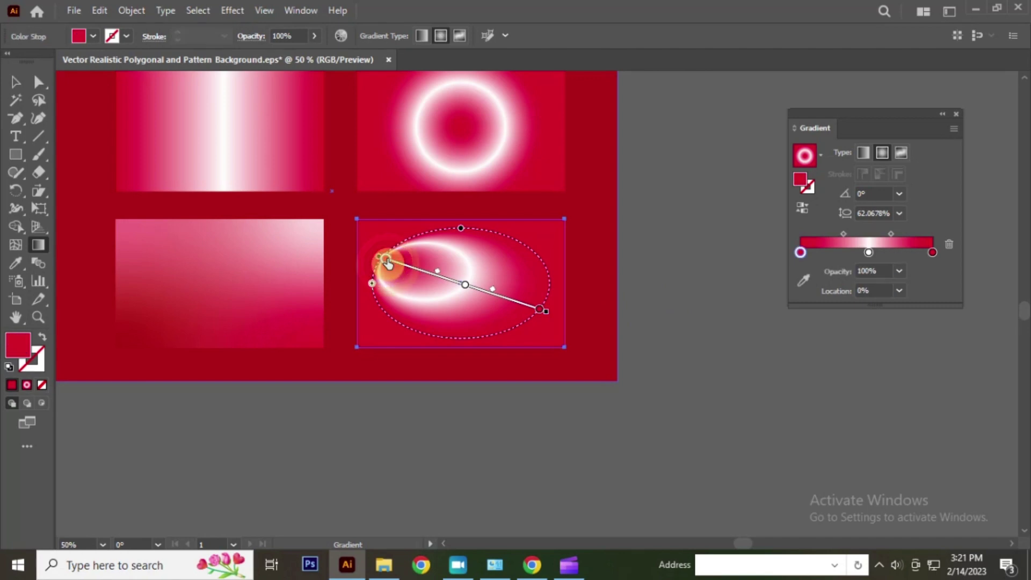
click(931, 253)
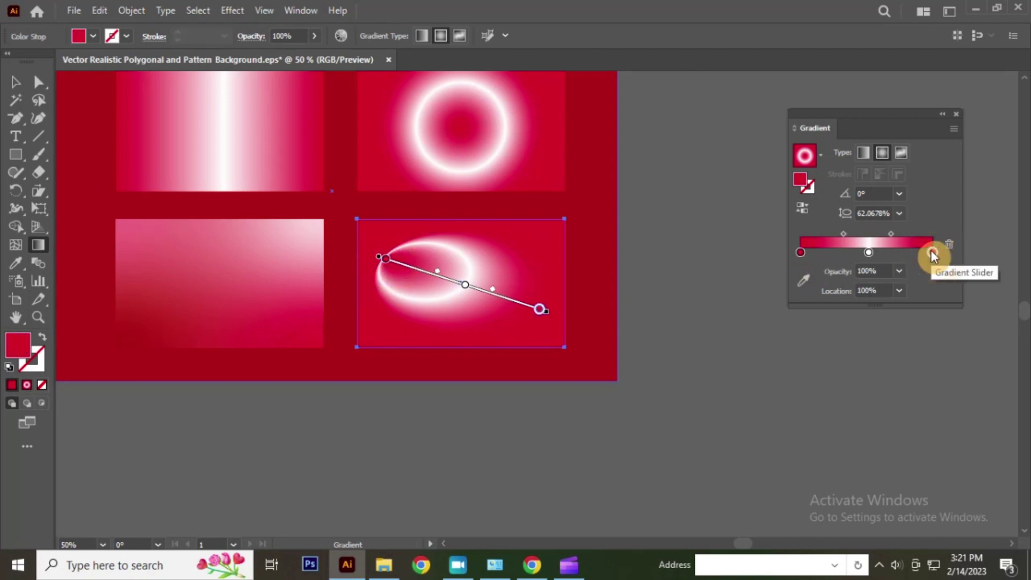
double_click(931, 252)
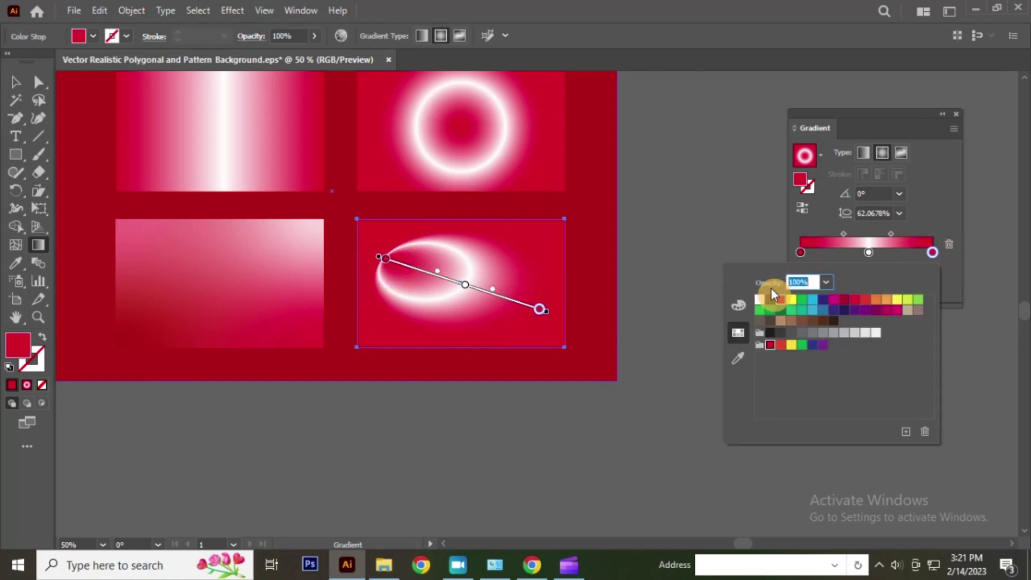
click(758, 302)
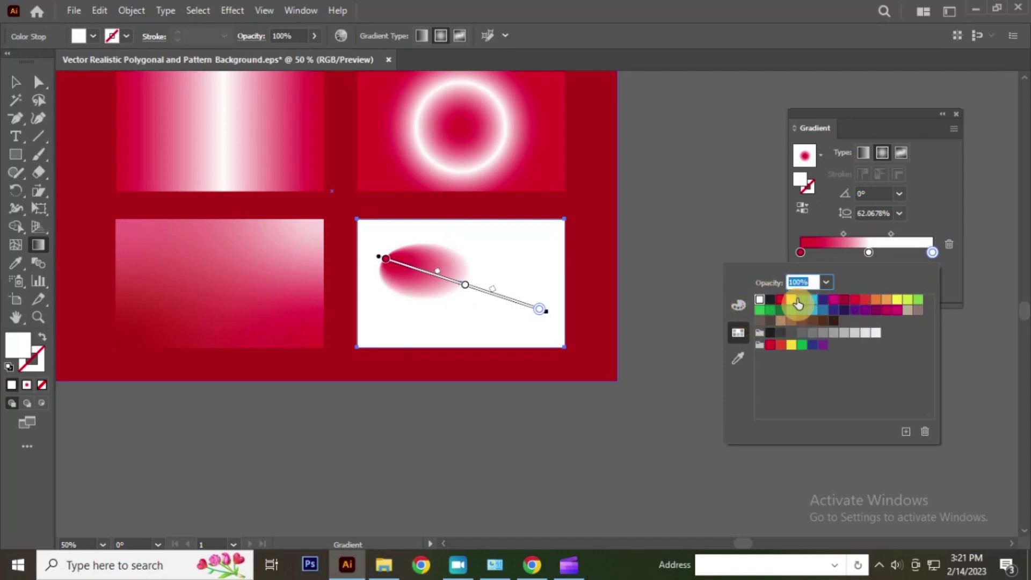
click(782, 302)
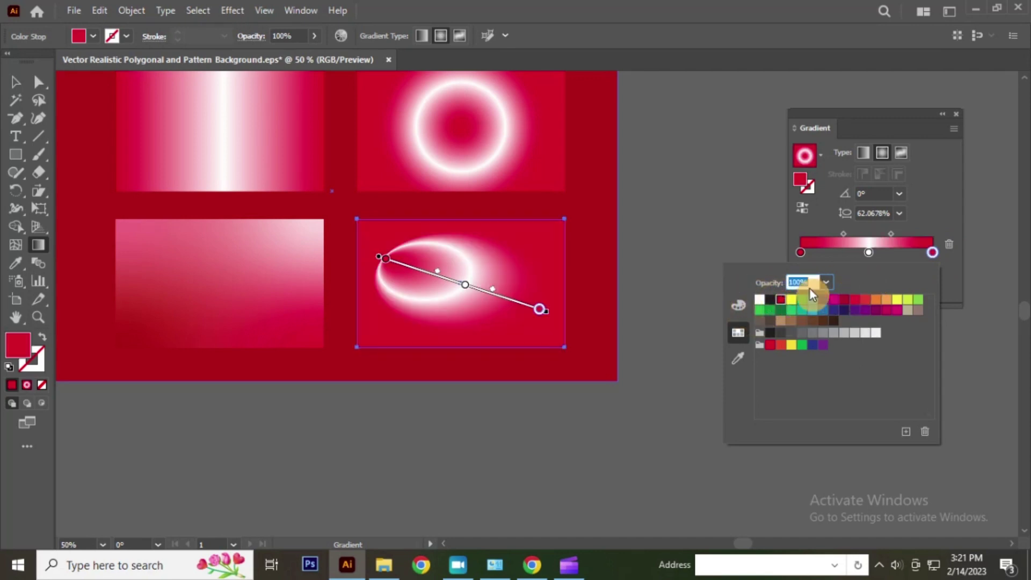
click(800, 252)
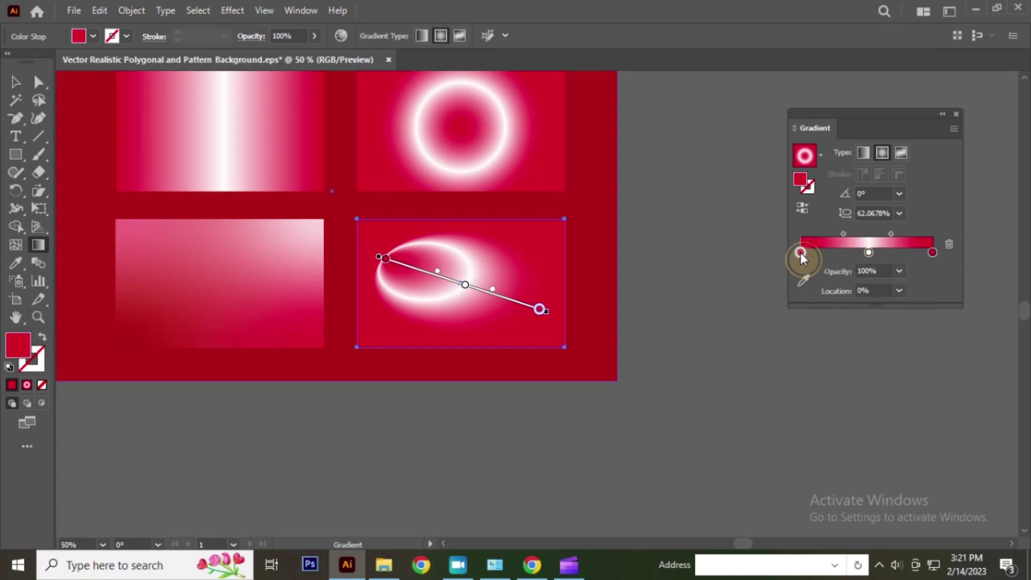
double_click(800, 252)
click(758, 305)
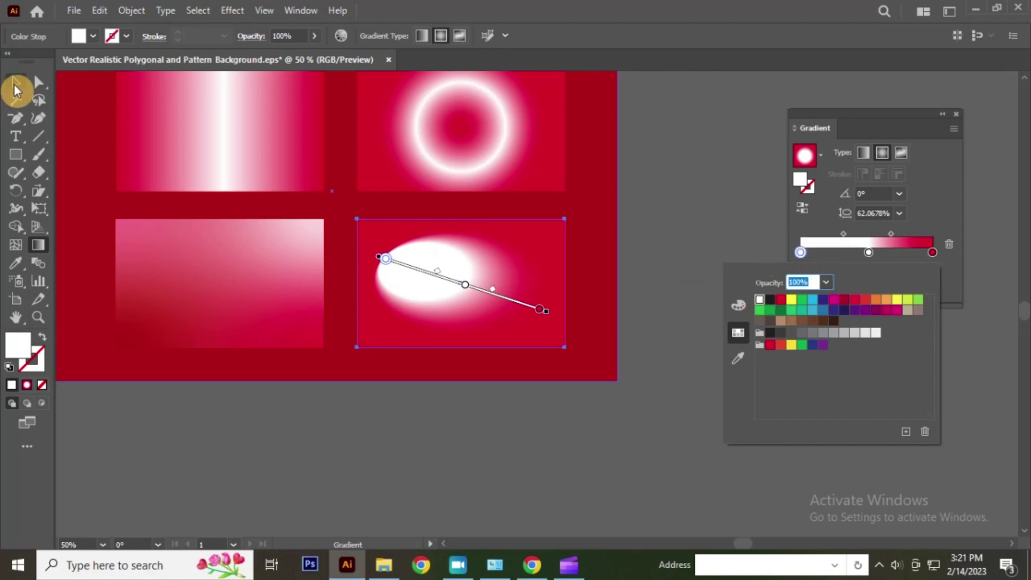
key(Escape)
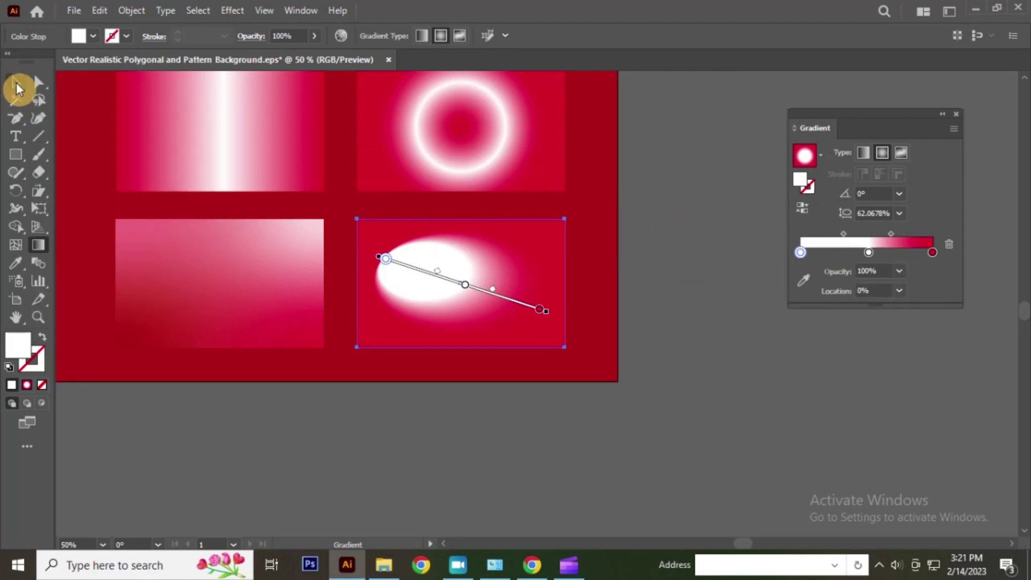
click(18, 88)
click(701, 232)
Step: Select all four gradient rectangles and Alt-scale them into smaller copies
scroll(594, 259, down, 2)
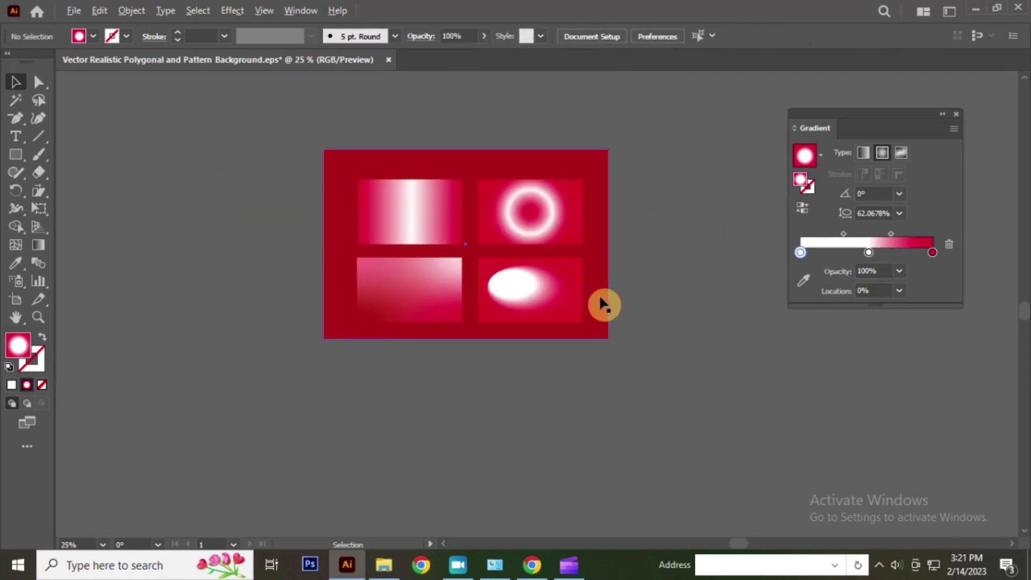
scroll(601, 303, up, 1)
scroll(559, 251, up, 1)
scroll(379, 231, down, 2)
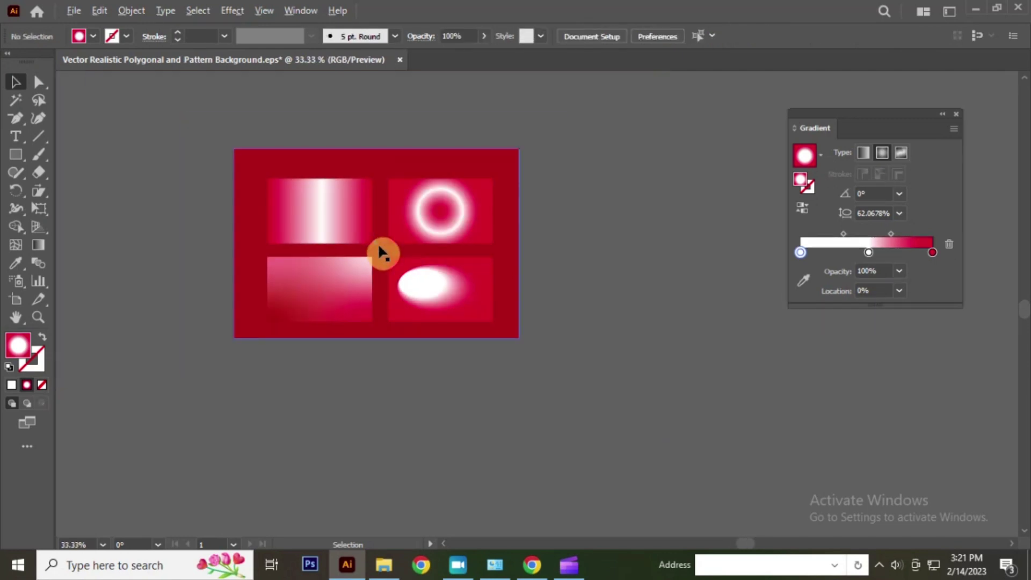
scroll(266, 238, up, 1)
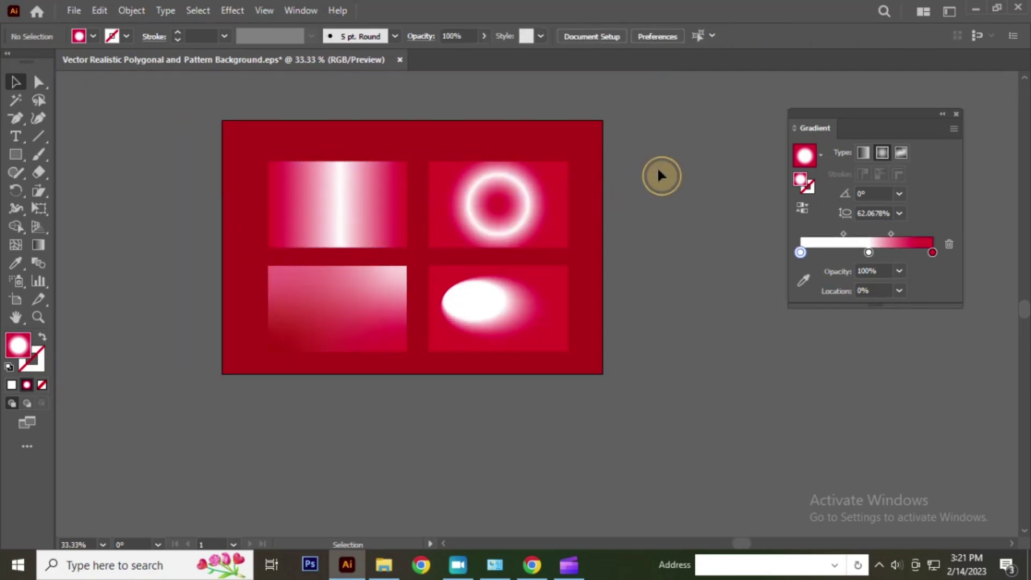
scroll(501, 244, up, 1)
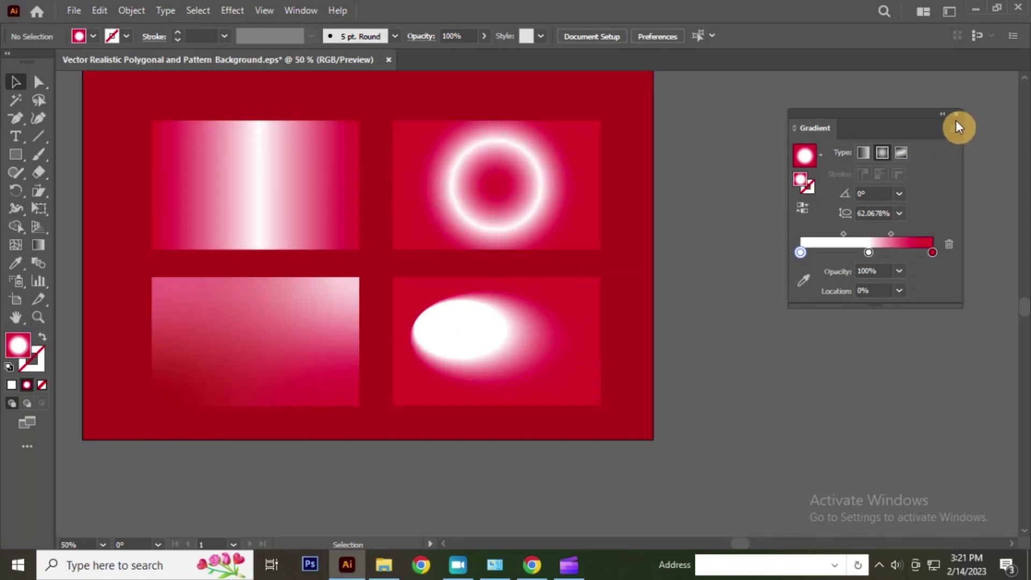
drag(913, 118, 954, 141)
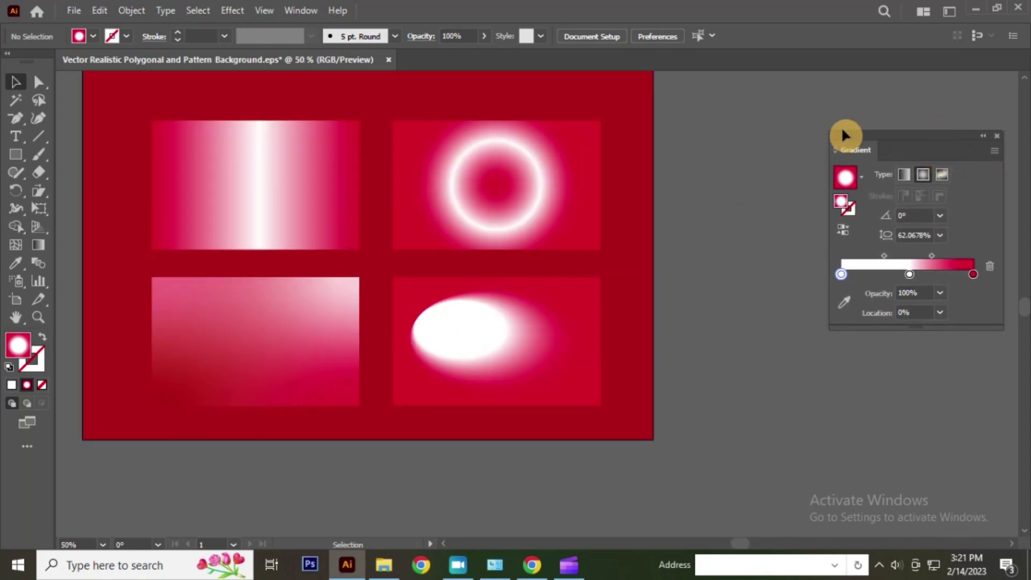
scroll(451, 233, down, 2)
scroll(363, 215, up, 1)
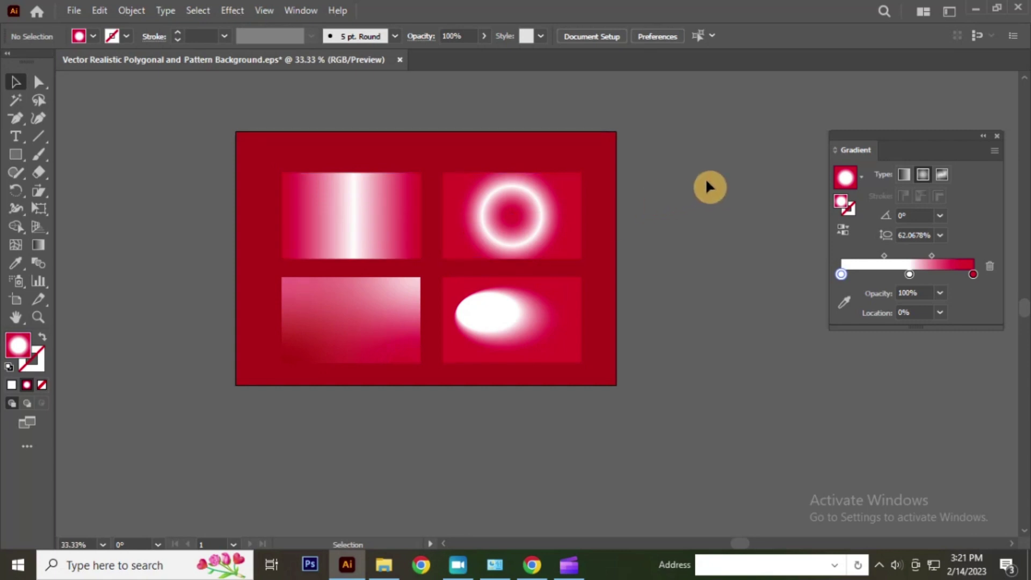
click(494, 228)
shift+click(375, 211)
shift+click(363, 322)
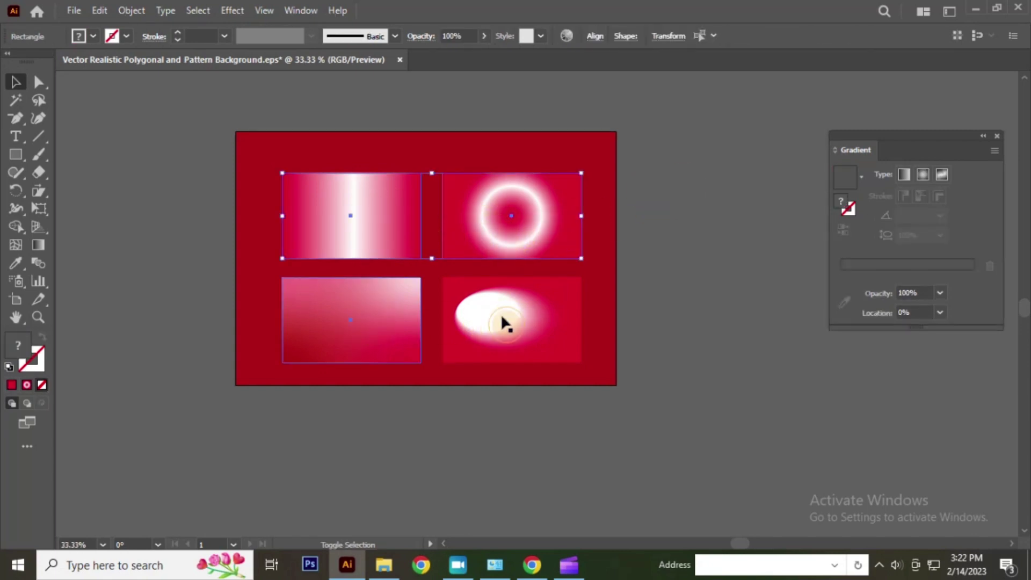
shift+click(504, 322)
drag(582, 173, 519, 215)
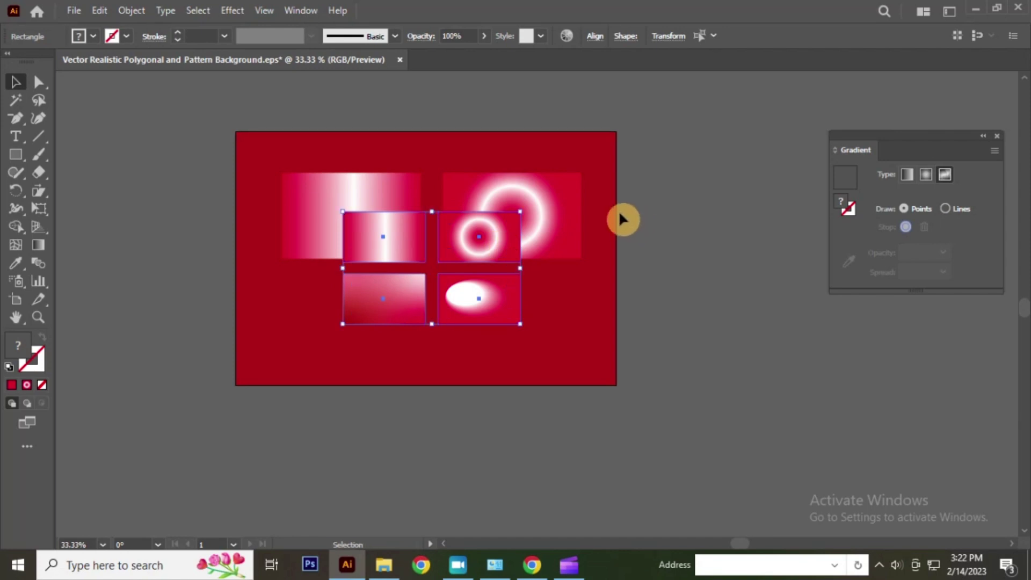
Step: Delete the two large leftover rectangles and move the four small ones top-left
click(479, 203)
key(Delete)
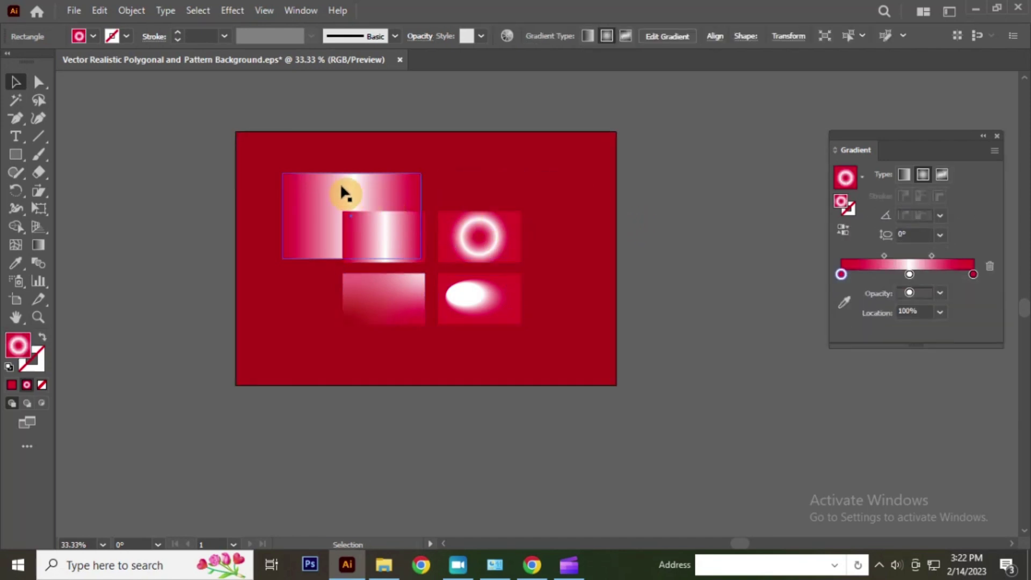
click(345, 192)
key(Delete)
click(391, 235)
shift+click(500, 237)
shift+click(391, 288)
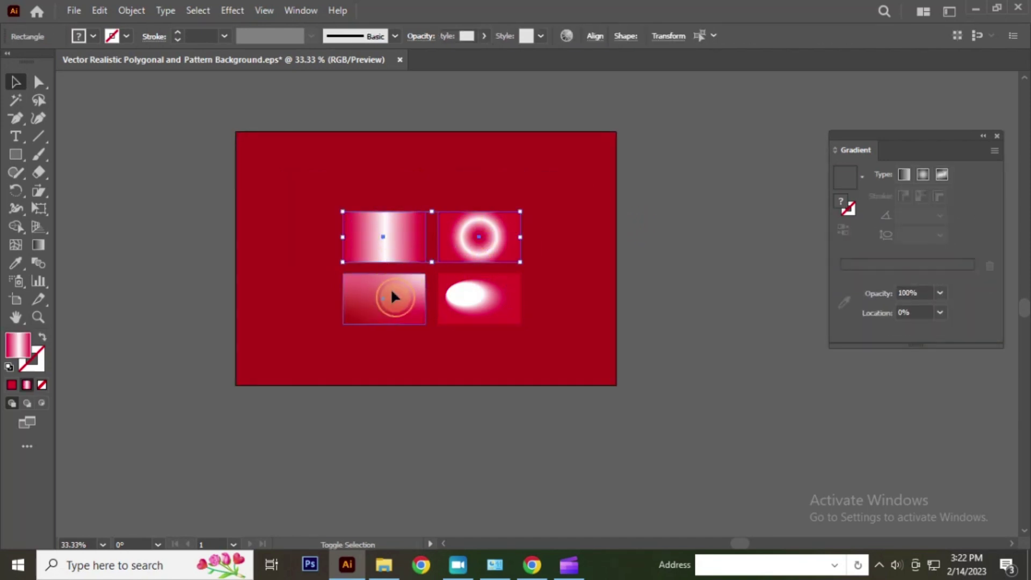
shift+click(494, 305)
mouse_move(494, 301)
mouse_down()
mouse_move(409, 236)
mouse_move(418, 247)
mouse_up()
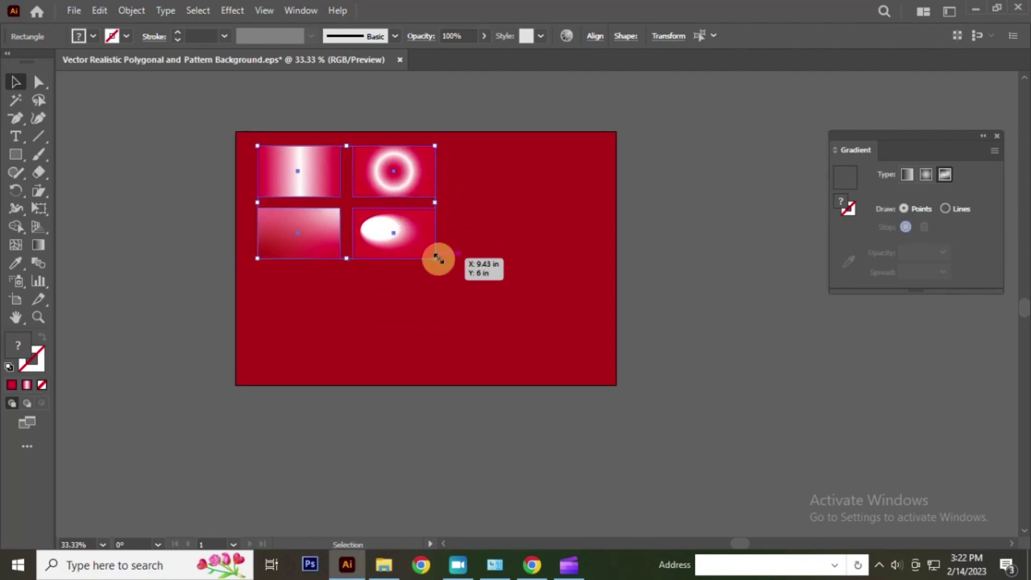
drag(388, 185, 373, 178)
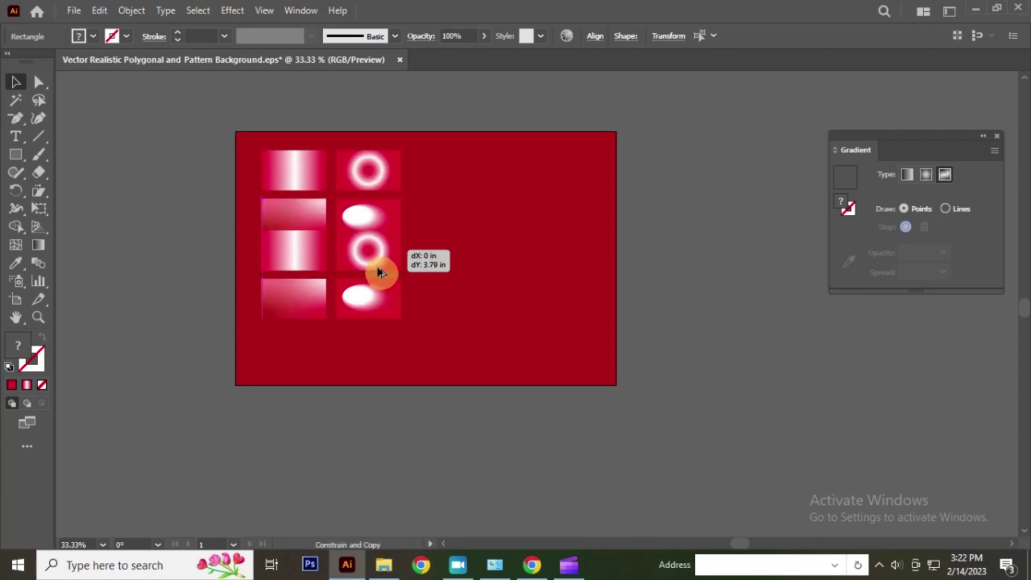
Step: Copy the four small rectangles, paste in front, and drag the duplicate set right
drag(379, 167, 380, 281)
key(a)
key(ctrl+z)
click(97, 10)
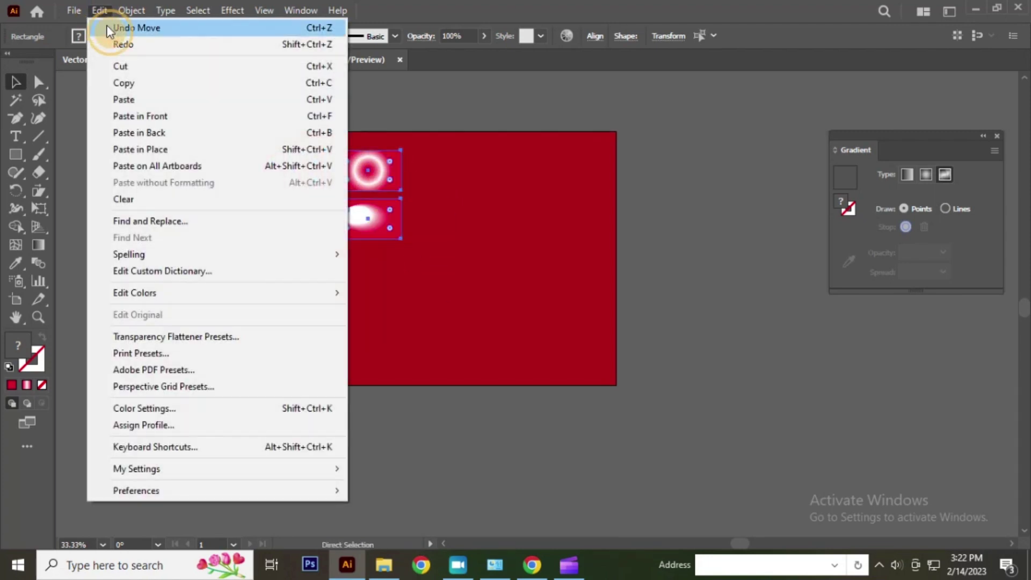
click(134, 83)
click(101, 10)
click(155, 116)
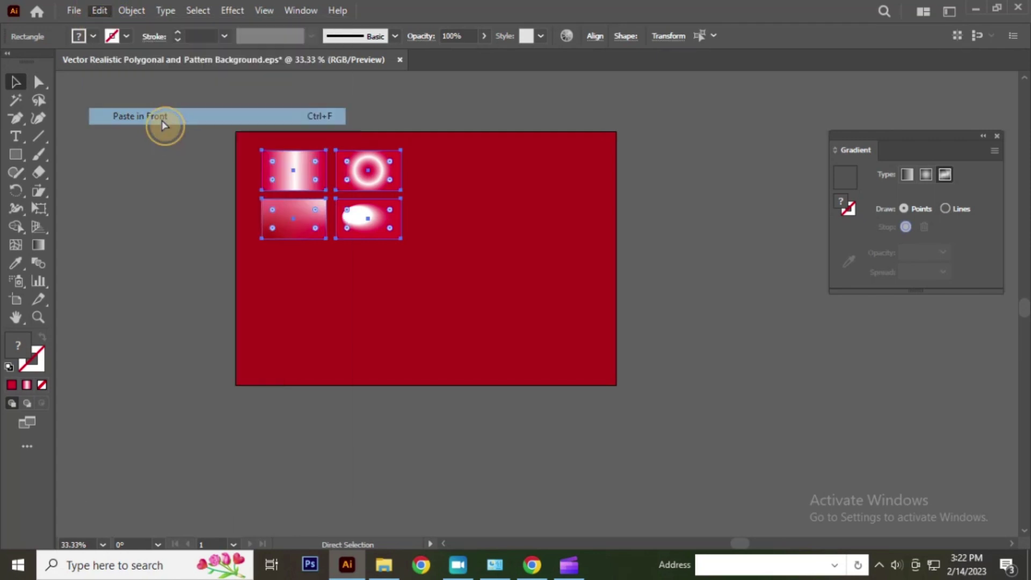
drag(361, 168, 538, 195)
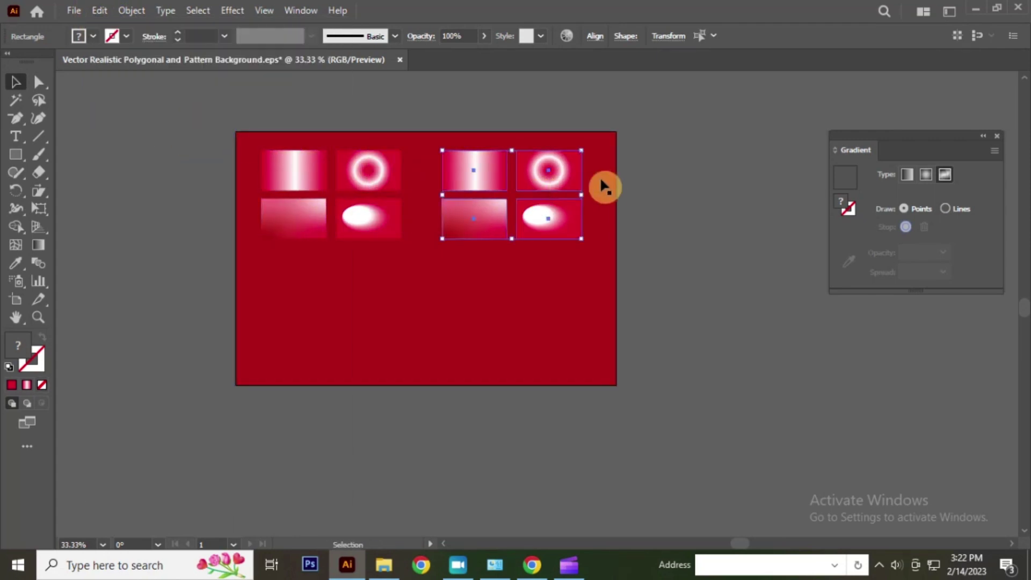
scroll(443, 169, up, 1)
scroll(443, 169, up, 1)
scroll(314, 238, down, 1)
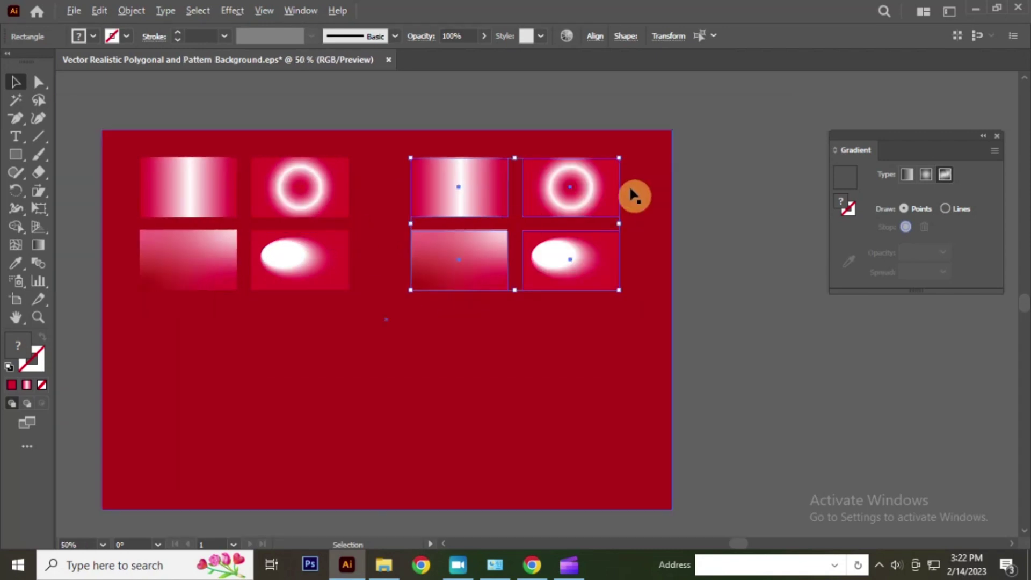
scroll(633, 196, up, 1)
click(691, 149)
Step: Redraw the copied linear rectangle's gradient diagonally from corner to corner with the Gradient tool
scroll(572, 170, up, 1)
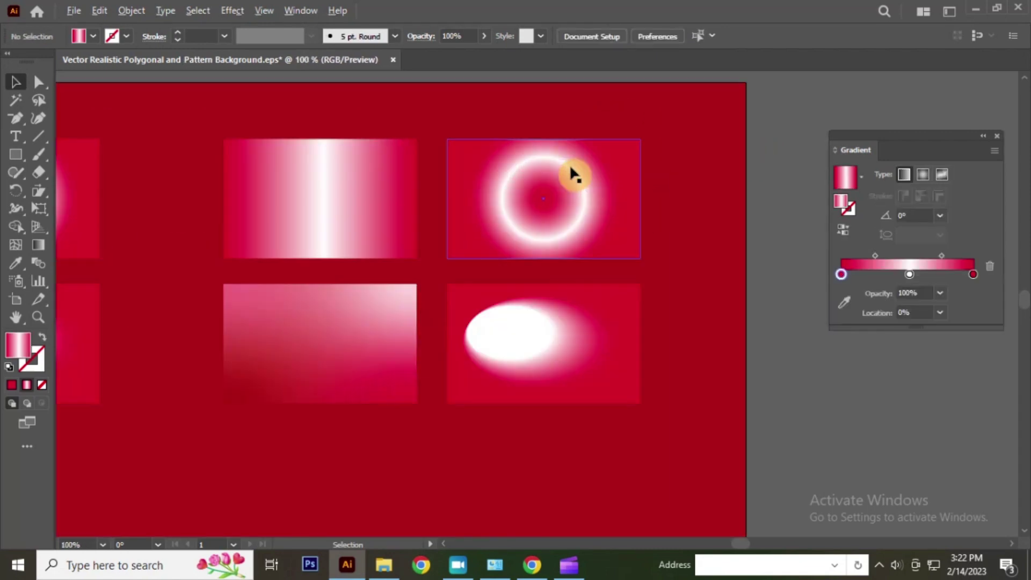
click(342, 171)
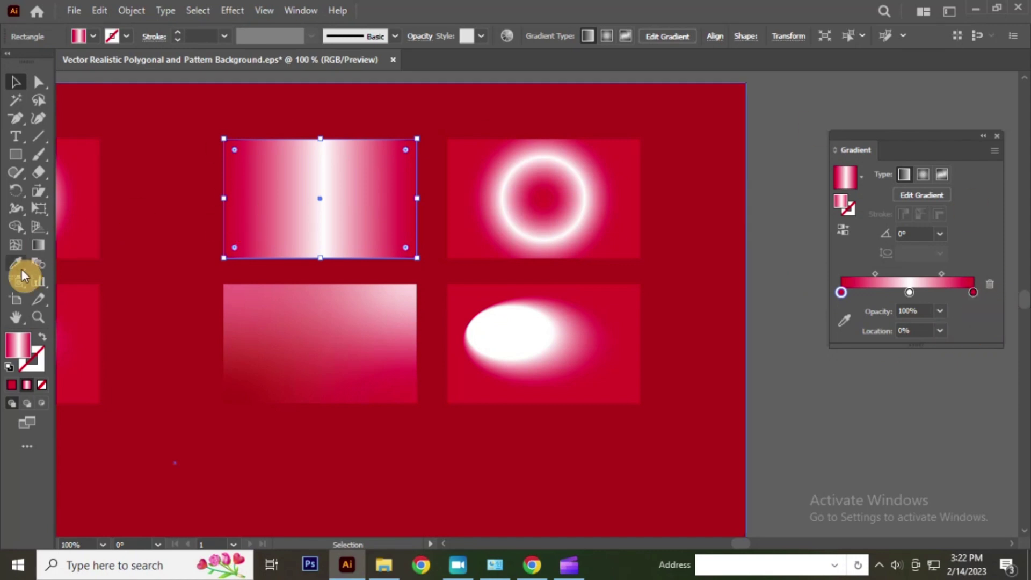
click(42, 252)
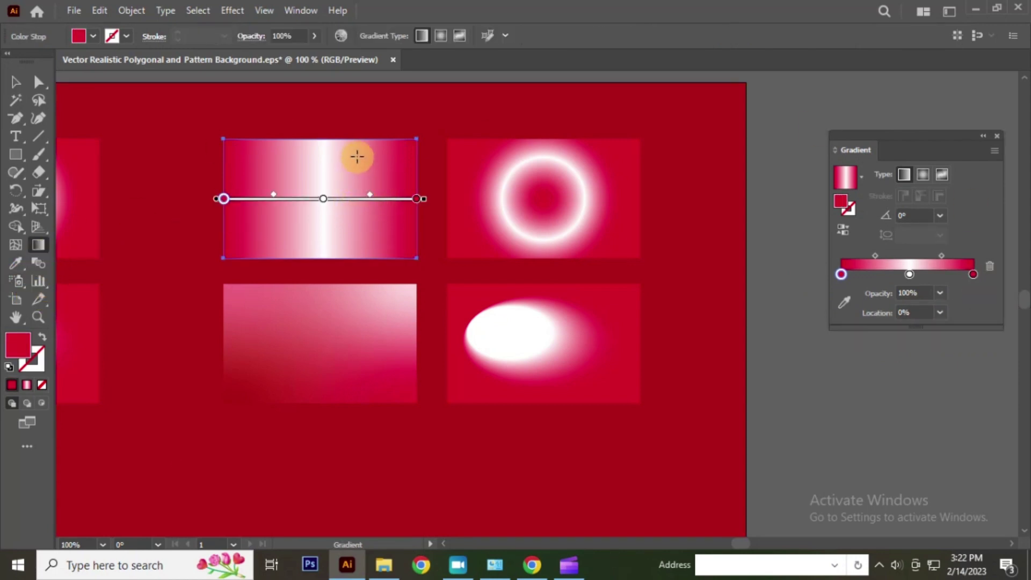
mouse_move(357, 157)
mouse_down()
mouse_move(321, 251)
mouse_move(313, 235)
mouse_move(244, 245)
mouse_up()
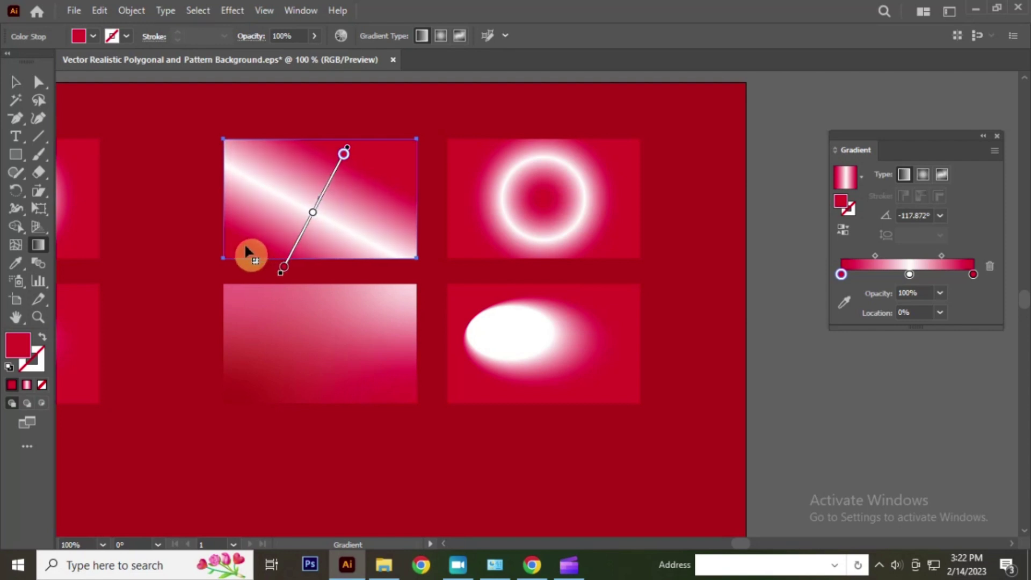
drag(344, 154, 377, 157)
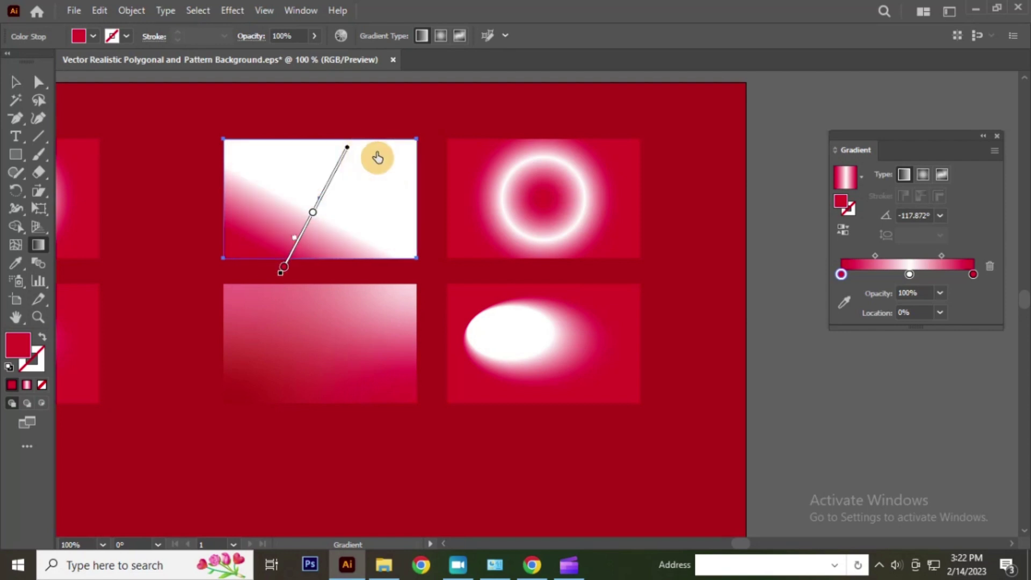
mouse_move(359, 225)
mouse_down()
mouse_move(286, 217)
mouse_move(226, 255)
mouse_up()
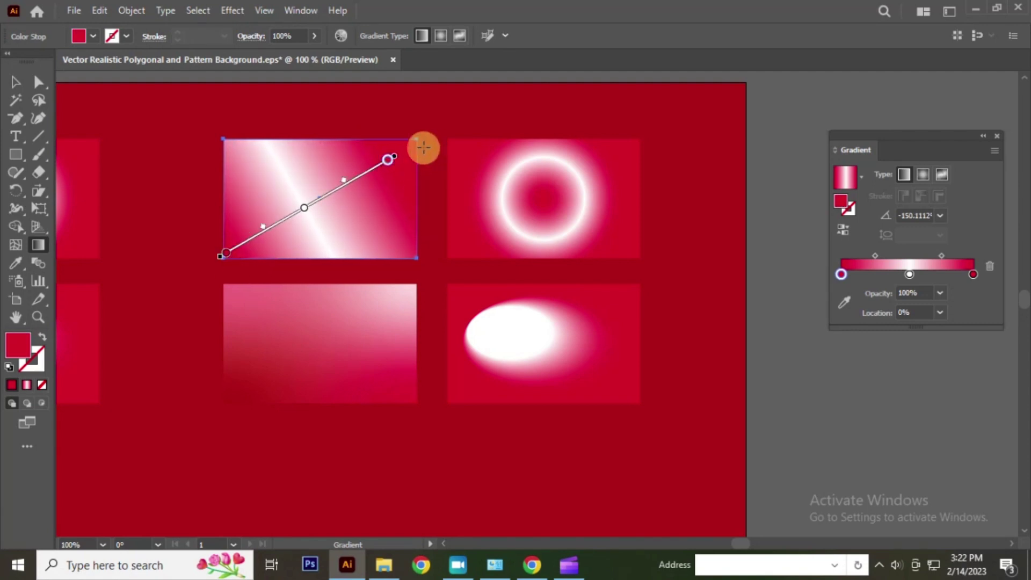
drag(389, 159, 421, 146)
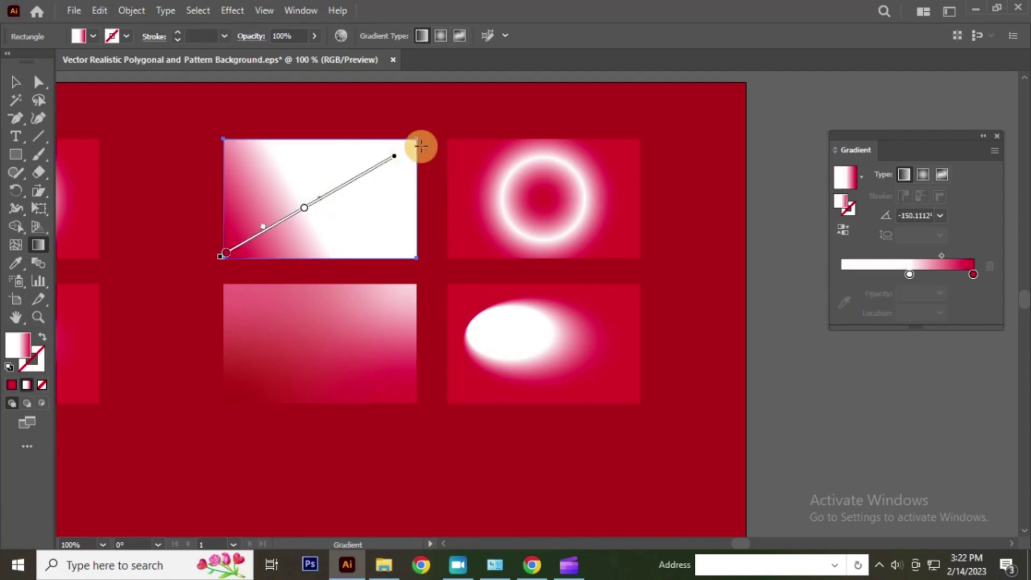
key(ctrl+z)
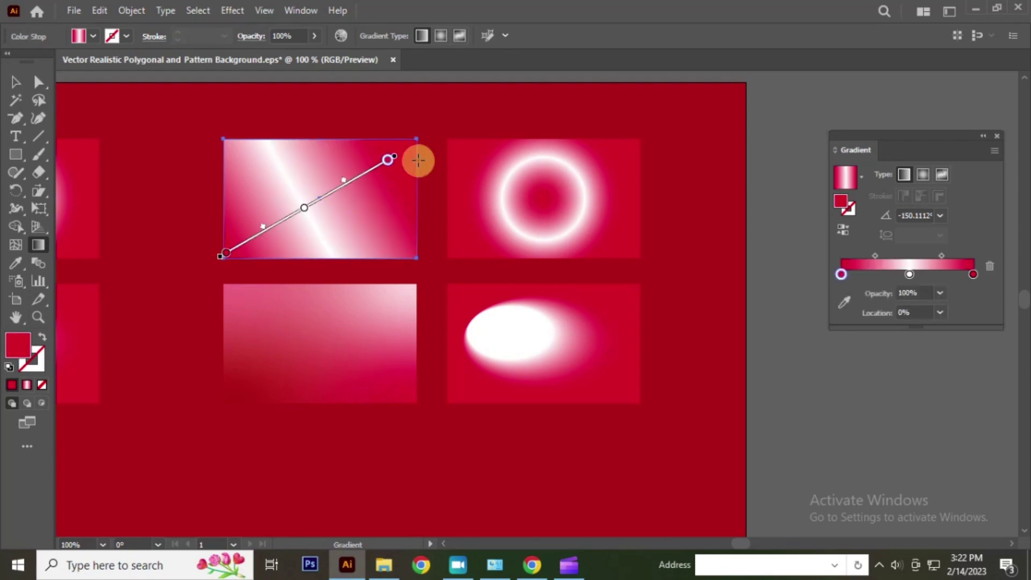
mouse_move(406, 158)
mouse_down()
mouse_move(275, 224)
mouse_move(395, 161)
mouse_up()
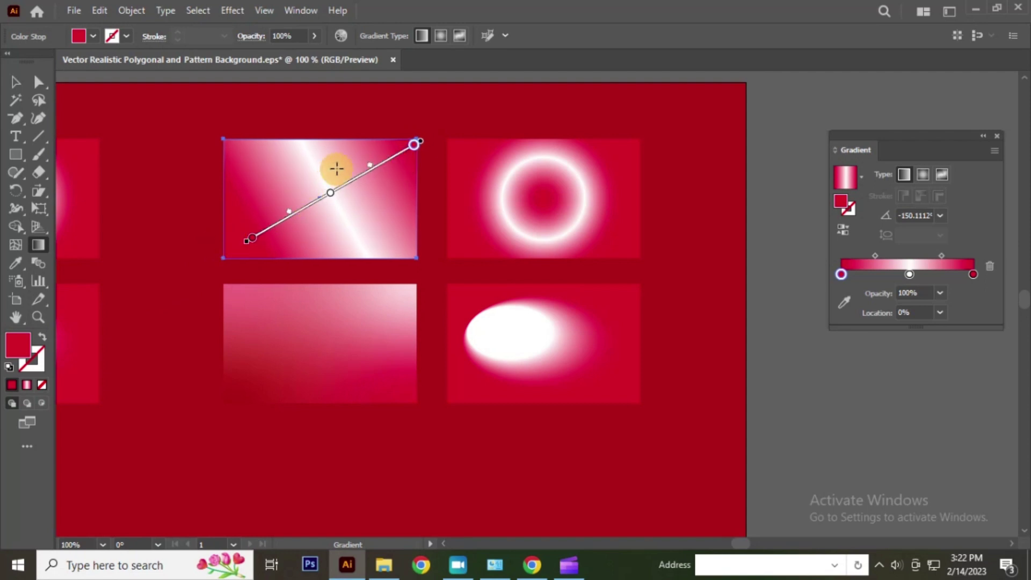
mouse_move(399, 134)
mouse_down()
mouse_move(250, 213)
mouse_move(222, 282)
mouse_move(234, 262)
mouse_up()
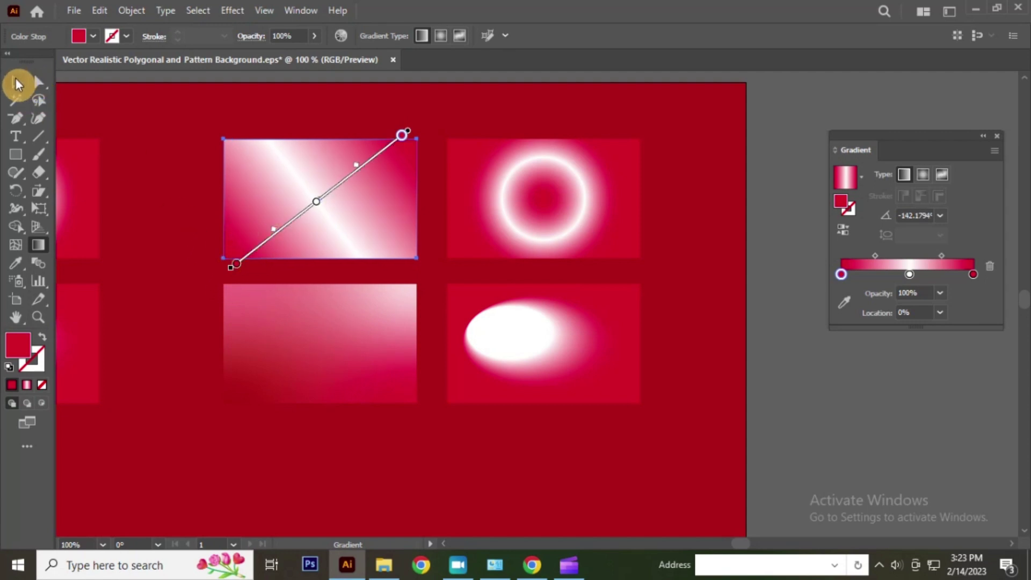
click(15, 82)
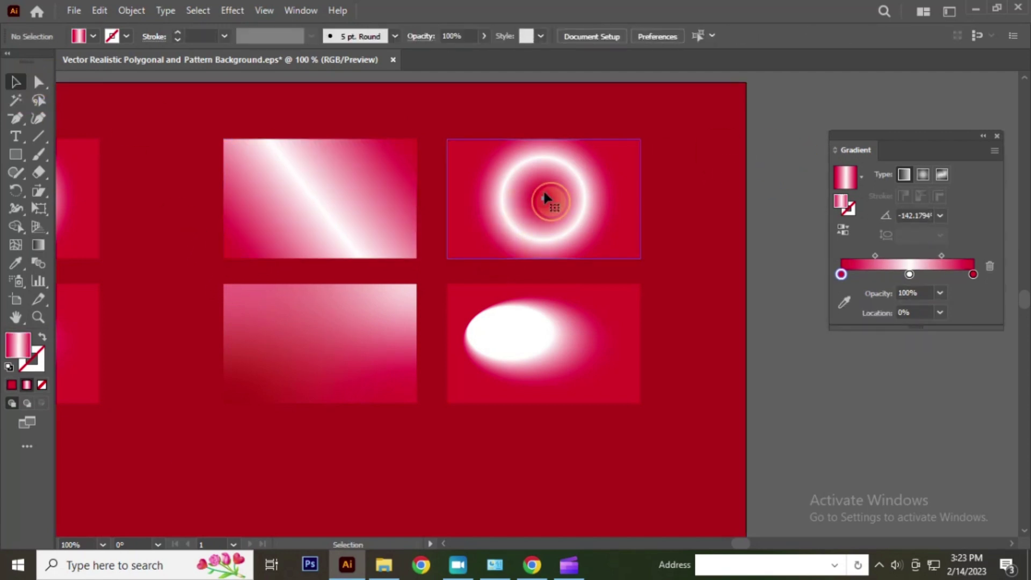
Step: Enlarge the red centre of the top-right radial gradient and squash it into a wide ellipse
click(545, 201)
scroll(424, 266, down, 2)
scroll(379, 253, up, 2)
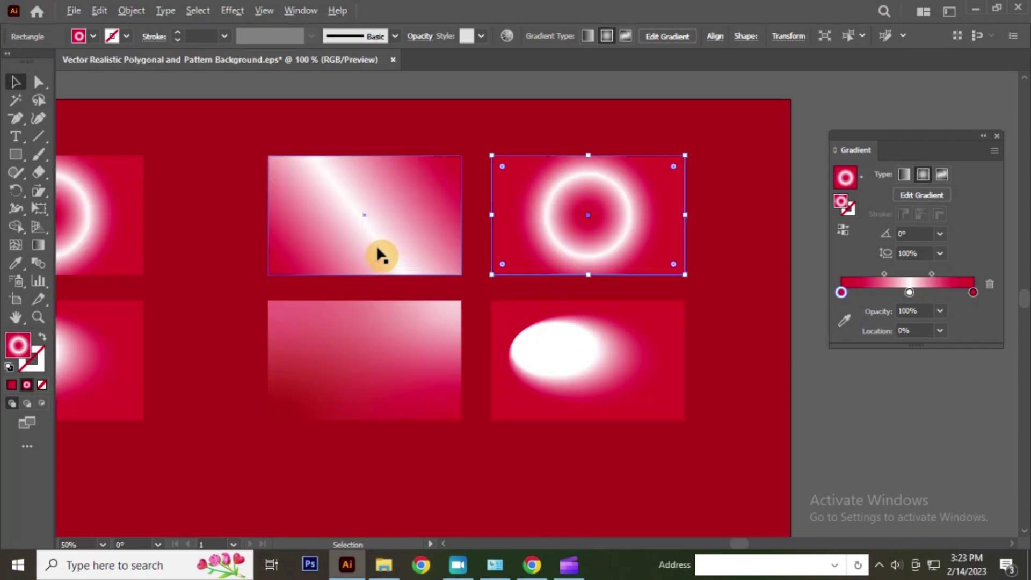
scroll(404, 248, down, 3)
scroll(397, 279, up, 2)
scroll(413, 266, up, 1)
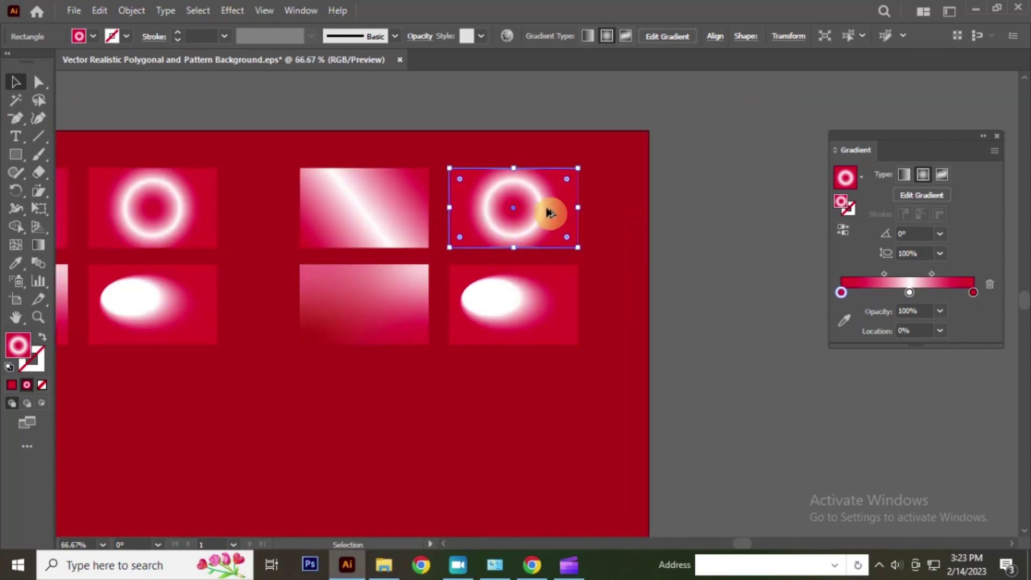
scroll(553, 209, up, 1)
click(38, 244)
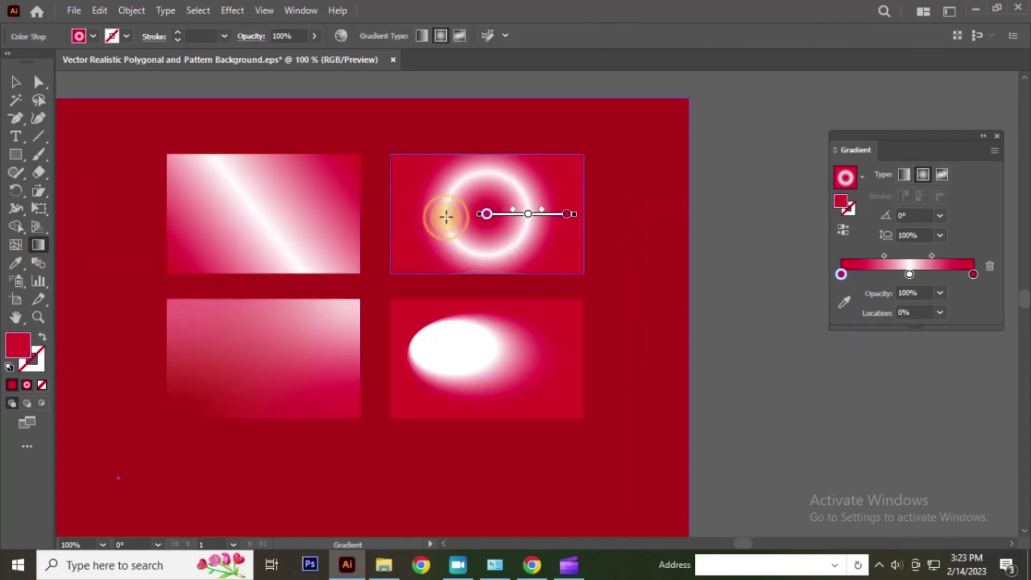
drag(489, 219, 522, 230)
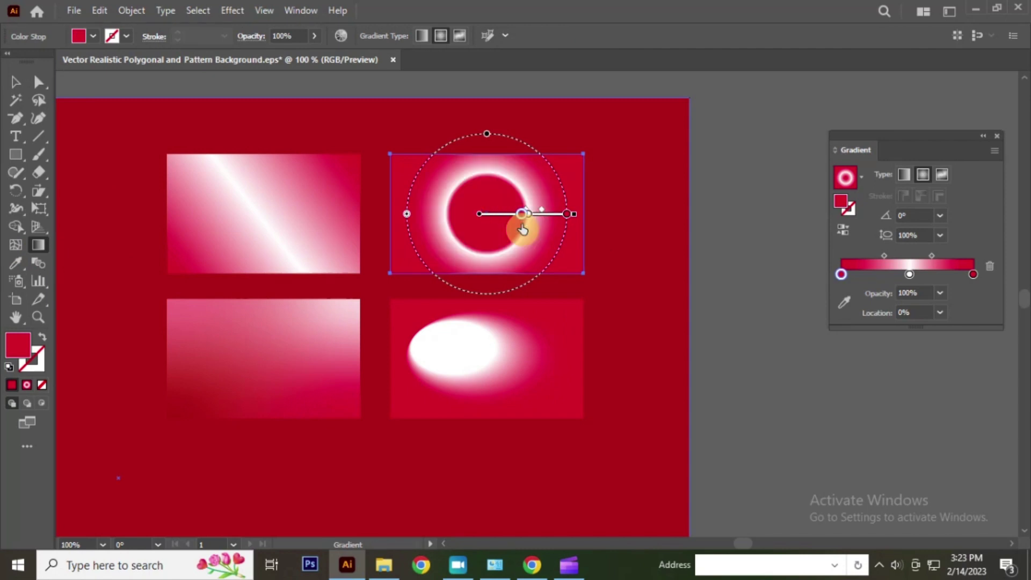
scroll(502, 169, up, 1)
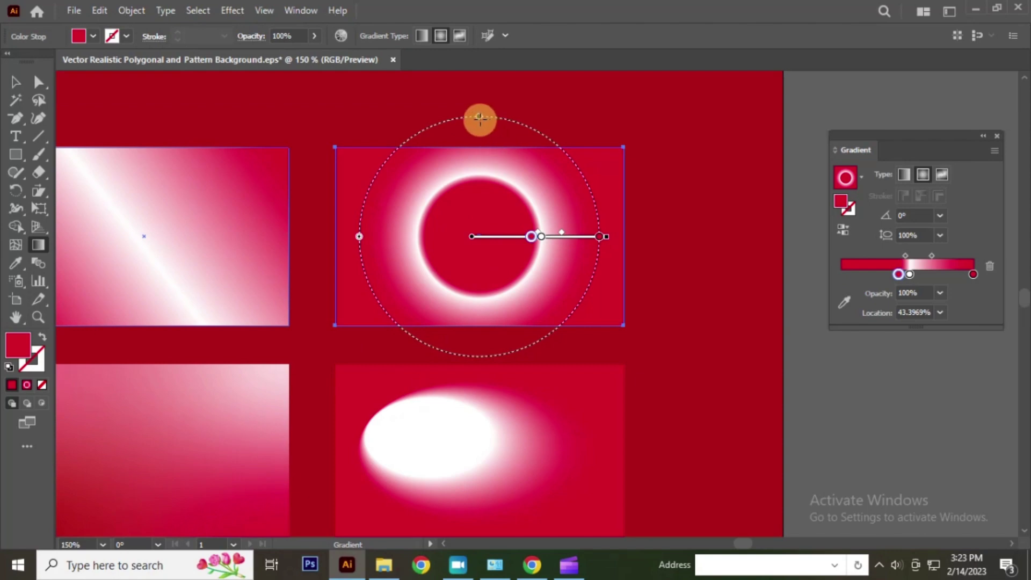
drag(479, 119, 485, 150)
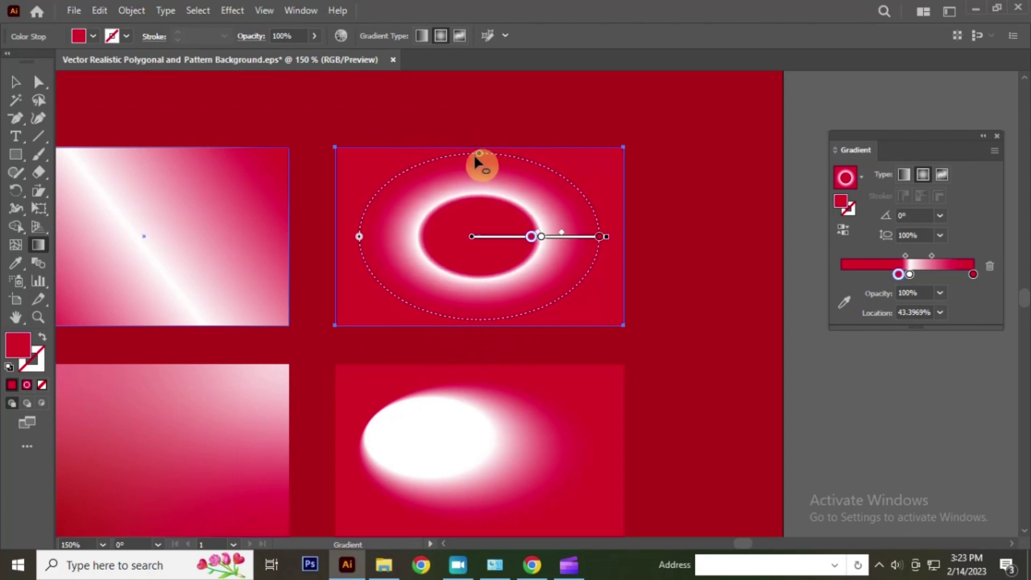
mouse_move(353, 239)
mouse_down()
mouse_move(314, 242)
mouse_move(355, 243)
mouse_up()
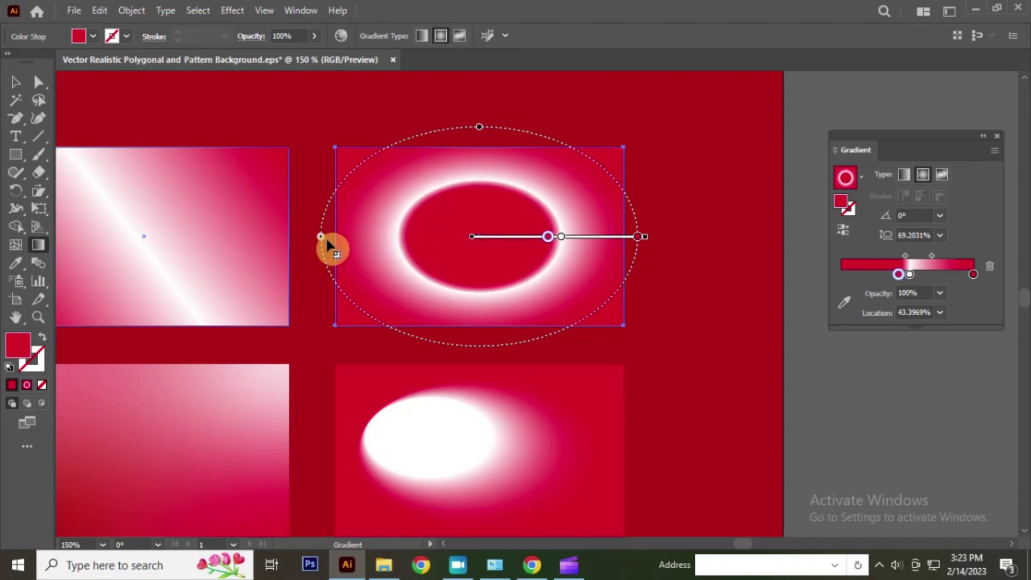
Step: Move the white stop to narrow the white glow ring around the red ellipse
click(540, 240)
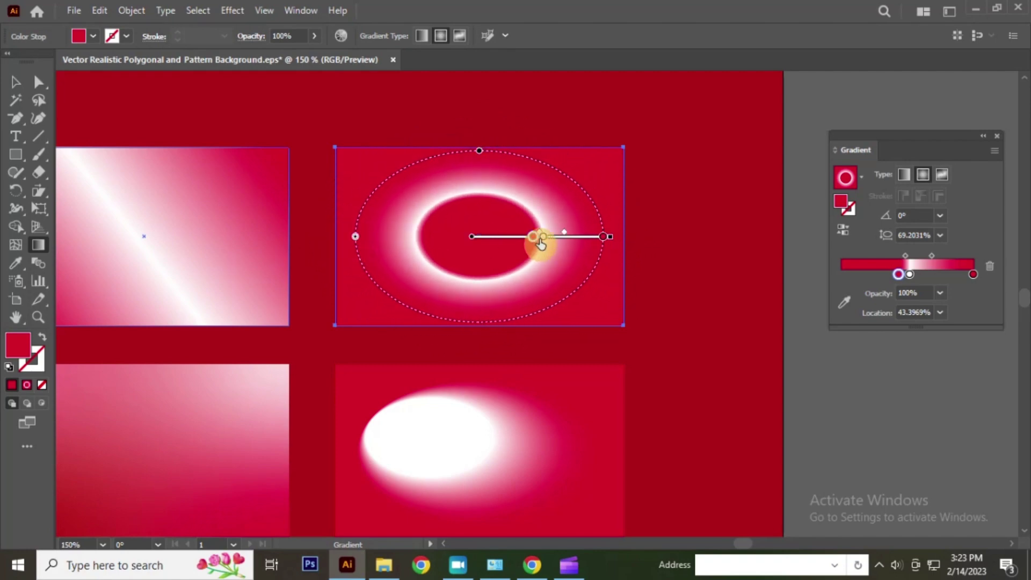
mouse_move(544, 242)
mouse_down()
mouse_move(495, 242)
mouse_move(575, 242)
mouse_move(545, 246)
mouse_up()
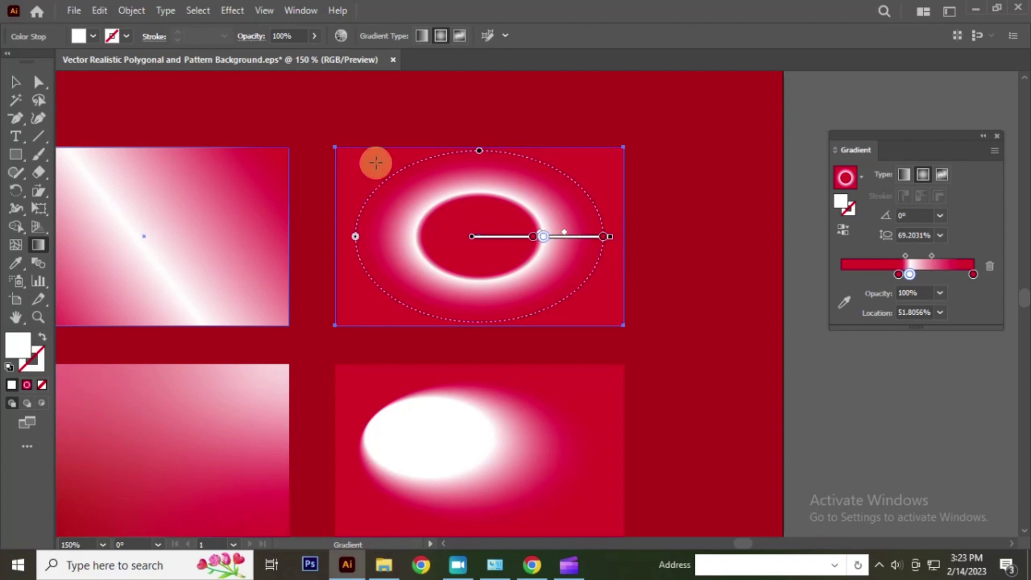
scroll(357, 203, down, 2)
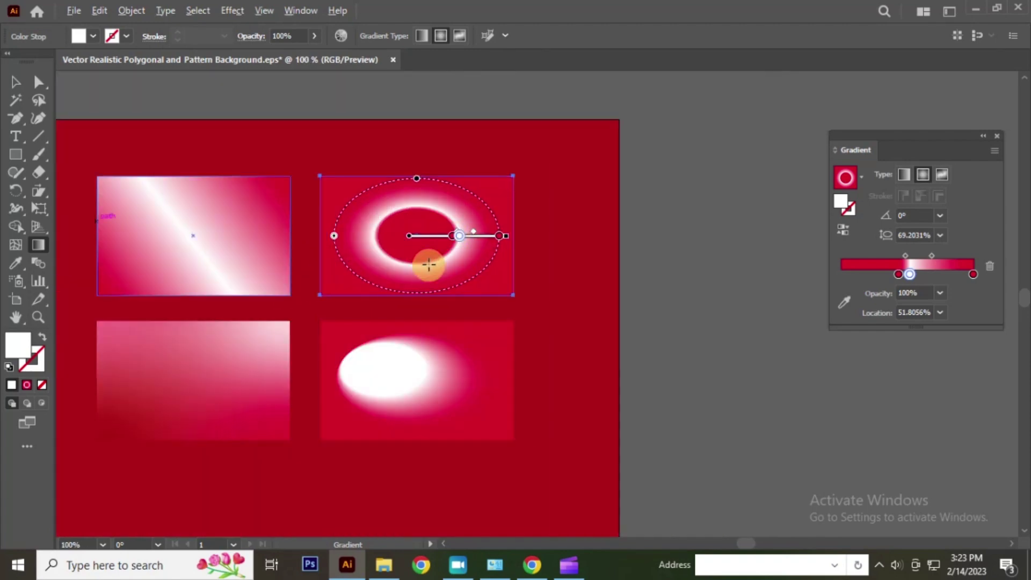
click(16, 82)
Step: Select the ellipse rectangle, then try 0% opacity on the inner red stop and undo it
click(705, 183)
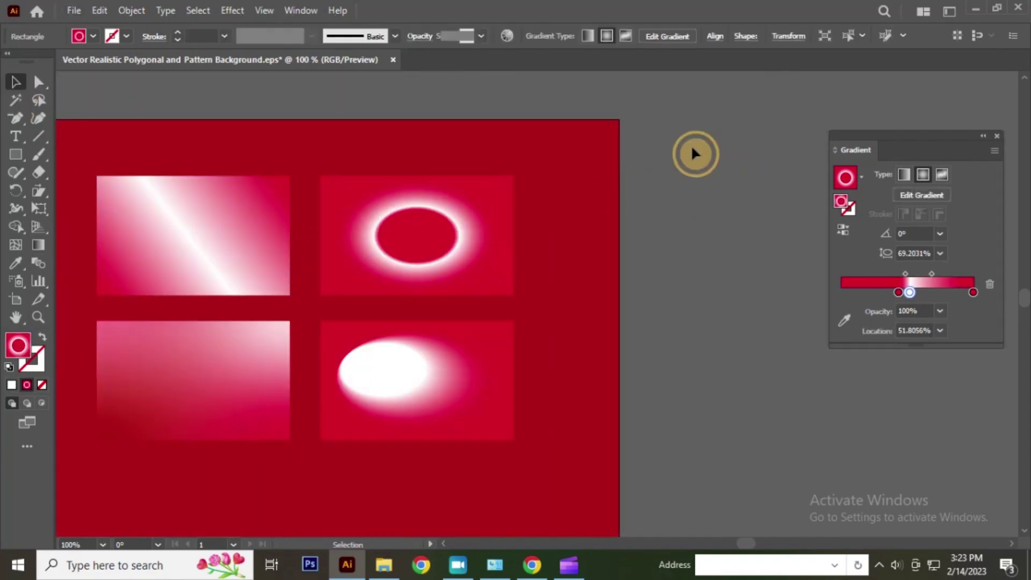
scroll(615, 156, down, 1)
scroll(605, 129, up, 1)
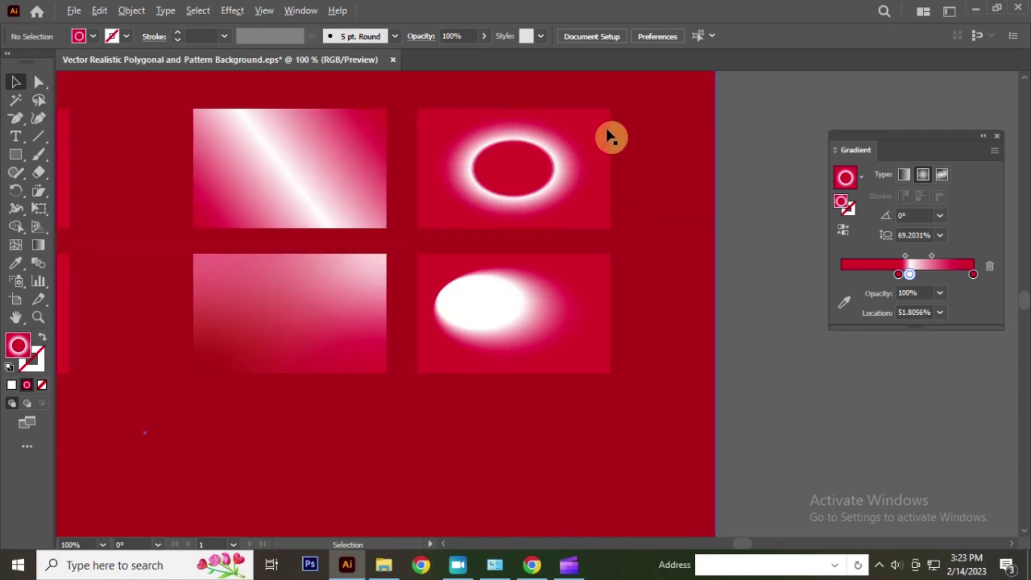
scroll(566, 141, up, 1)
click(545, 164)
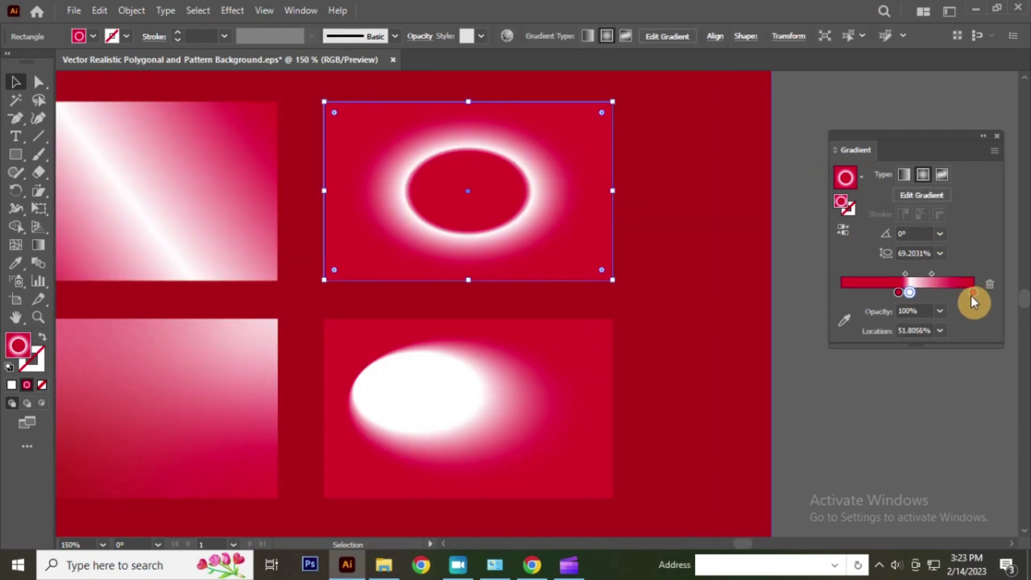
click(898, 292)
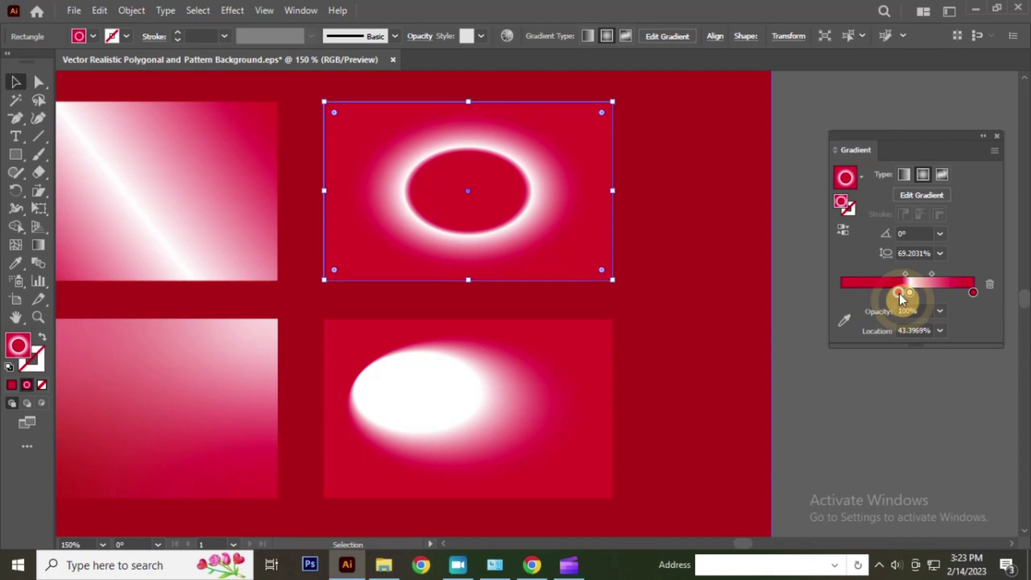
click(927, 312)
click(944, 311)
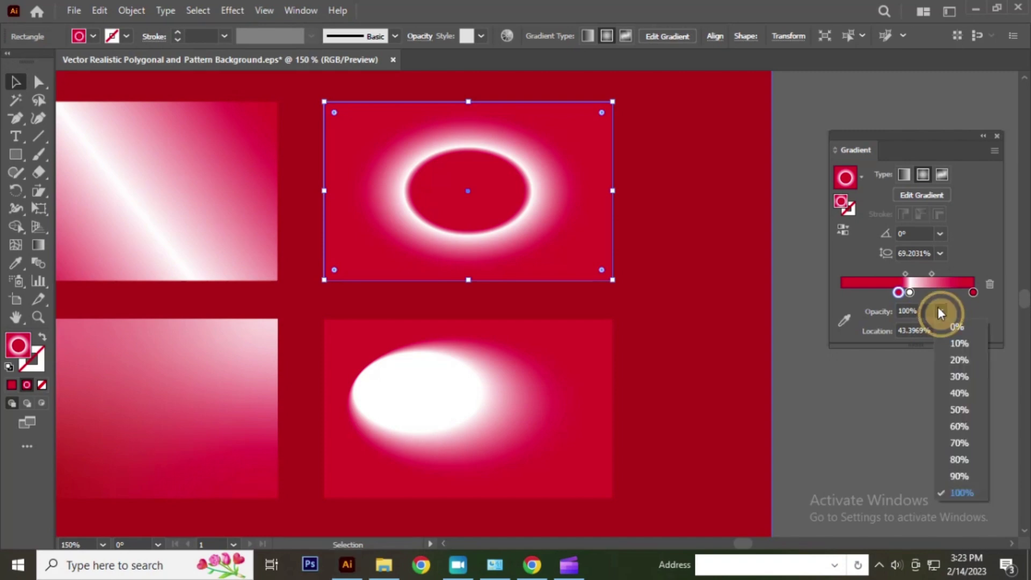
click(952, 321)
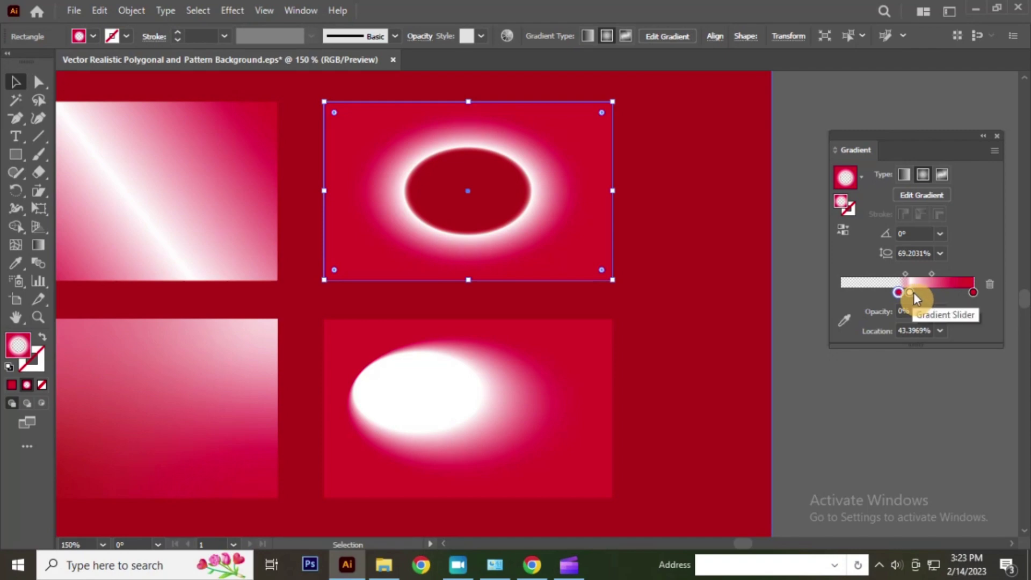
key(ctrl+z)
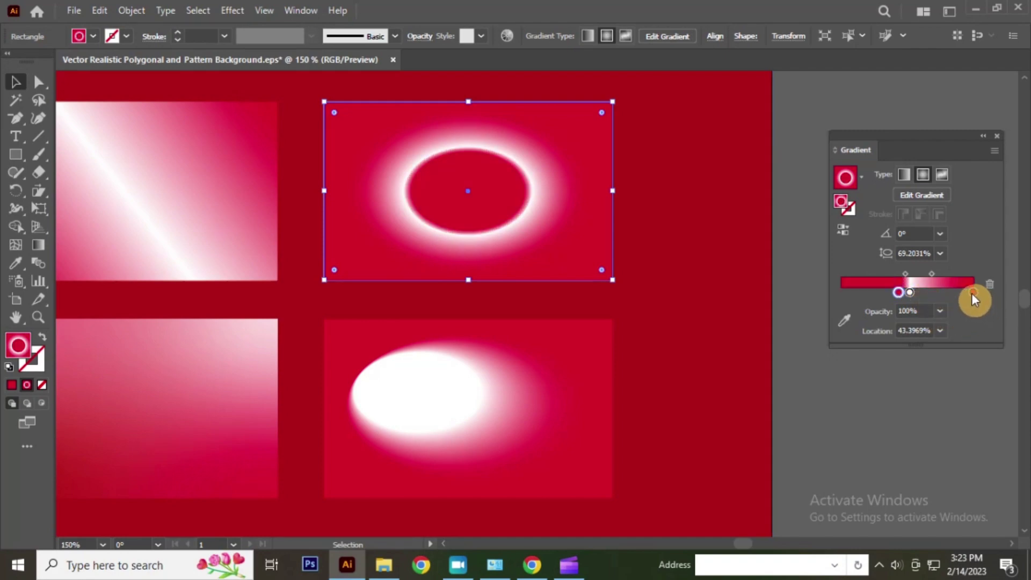
Step: Set the outer red end stop's opacity to 0% so the glowing oval floats on red
click(972, 292)
click(941, 312)
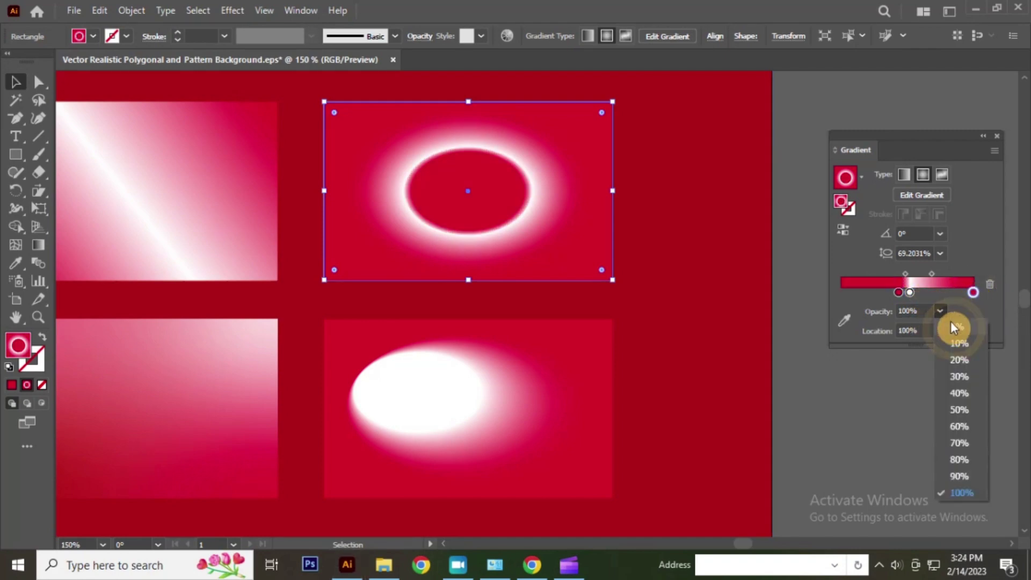
click(821, 115)
scroll(498, 249, down, 3)
scroll(352, 219, down, 1)
Step: Drag the diagonal gradient's last red stop to 100%, trying then undoing 0% opacity
scroll(374, 228, up, 2)
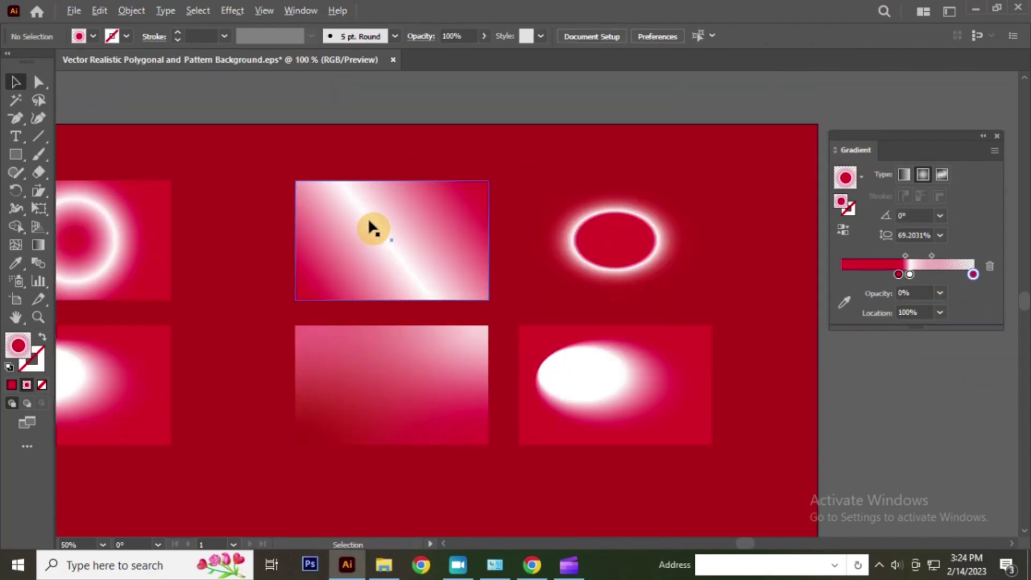
click(392, 229)
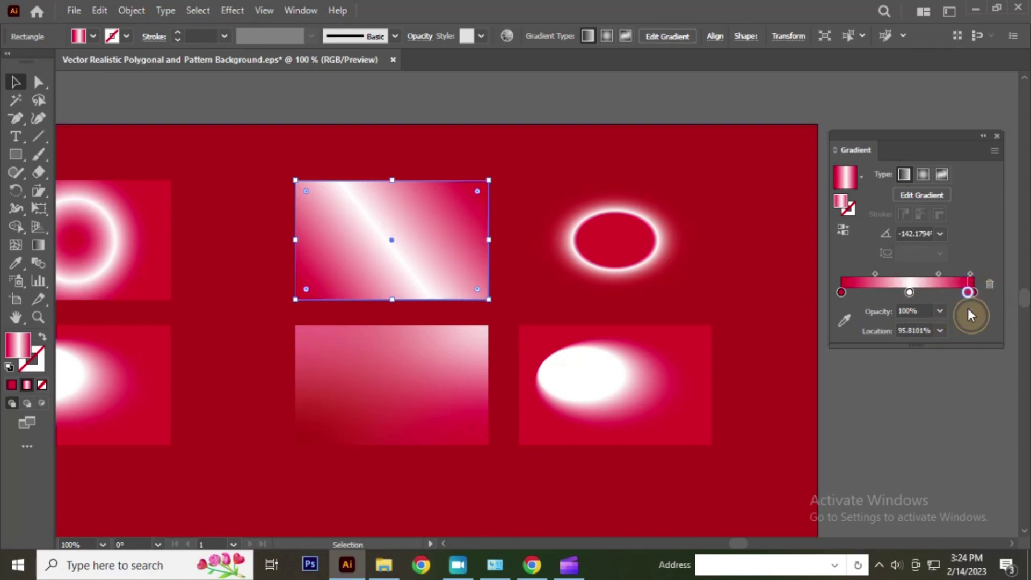
drag(967, 292, 973, 293)
click(940, 312)
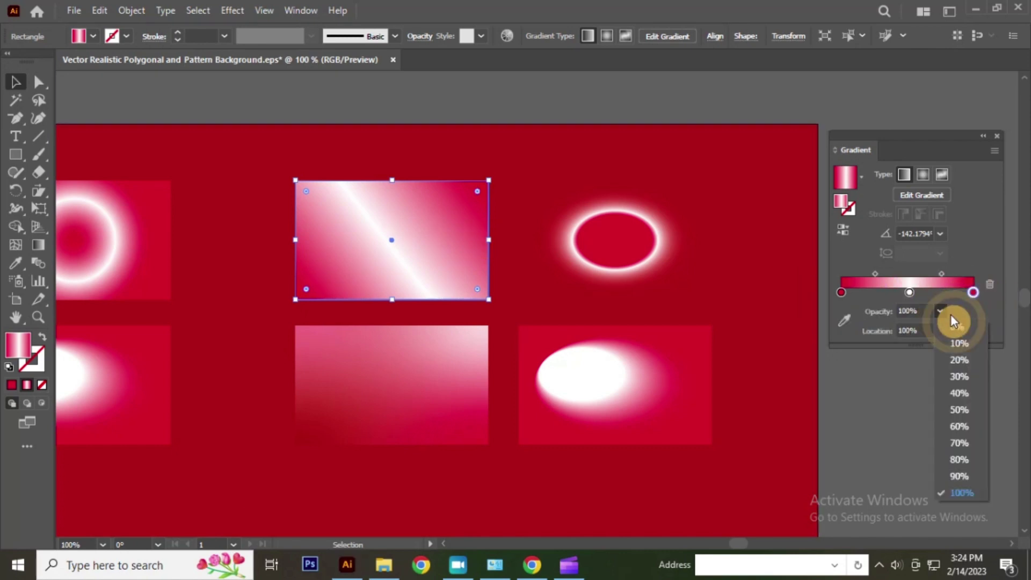
click(956, 326)
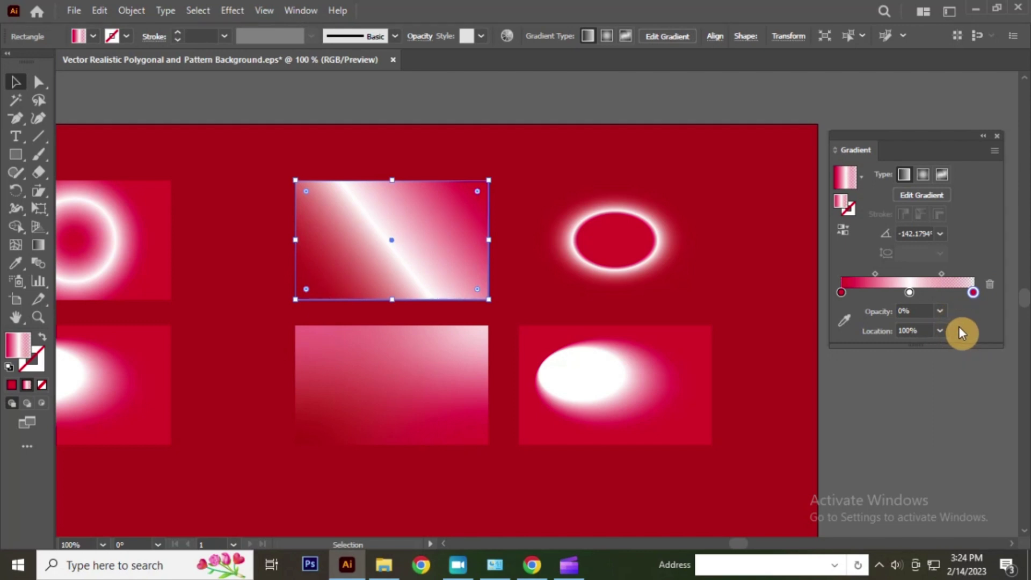
key(ctrl+z)
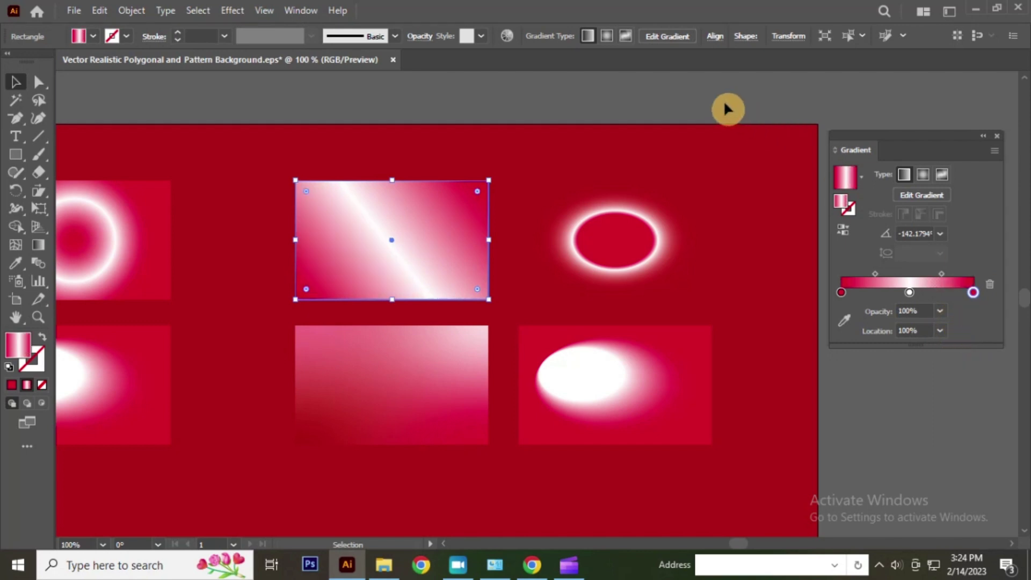
click(724, 109)
scroll(479, 200, down, 2)
scroll(525, 264, up, 1)
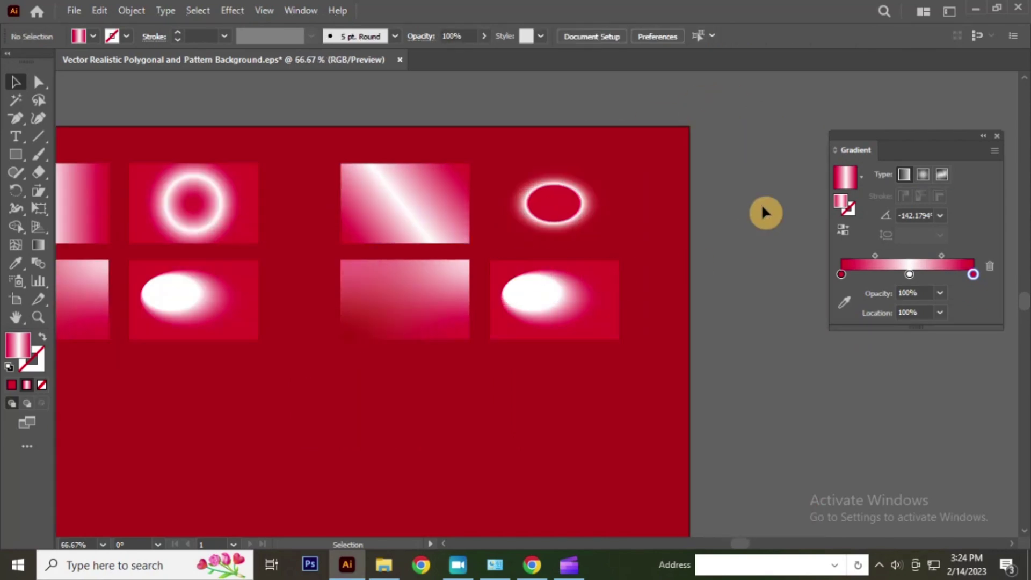
Step: Set the bottom-right ellipse gradient's outer red stop to 0% opacity
click(553, 299)
scroll(642, 312, up, 1)
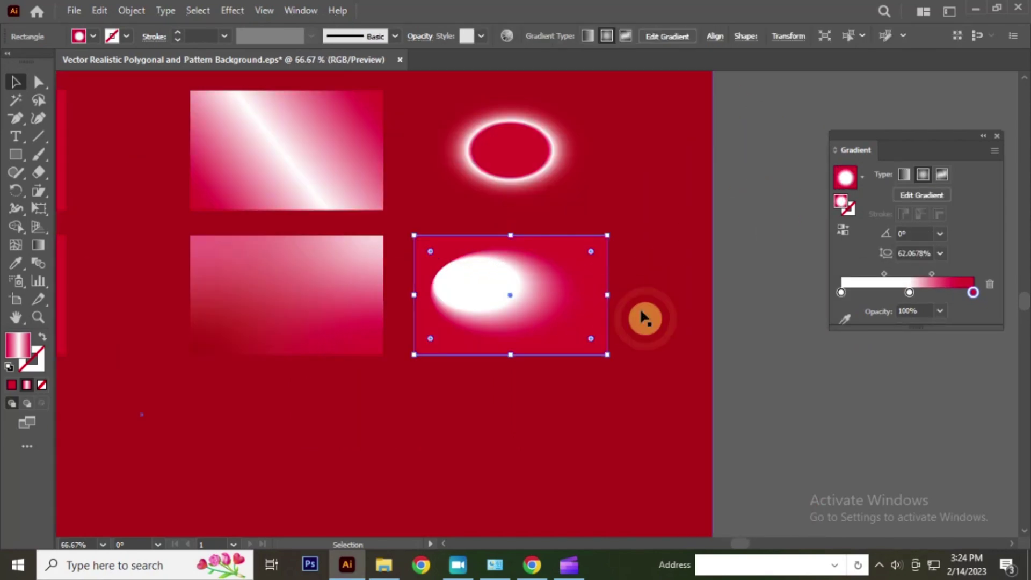
scroll(644, 318, up, 2)
click(969, 293)
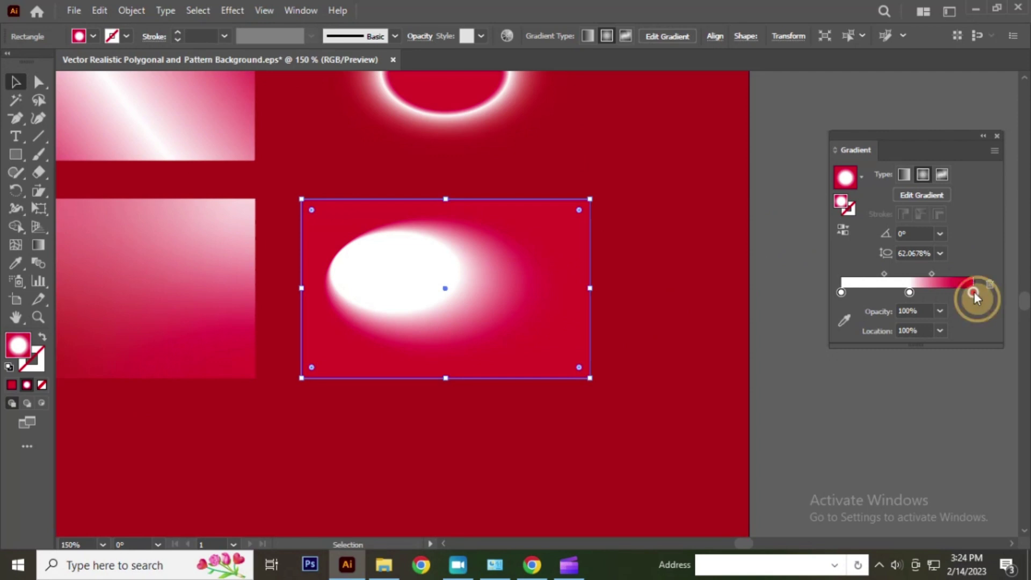
click(940, 311)
click(955, 329)
scroll(534, 237, down, 3)
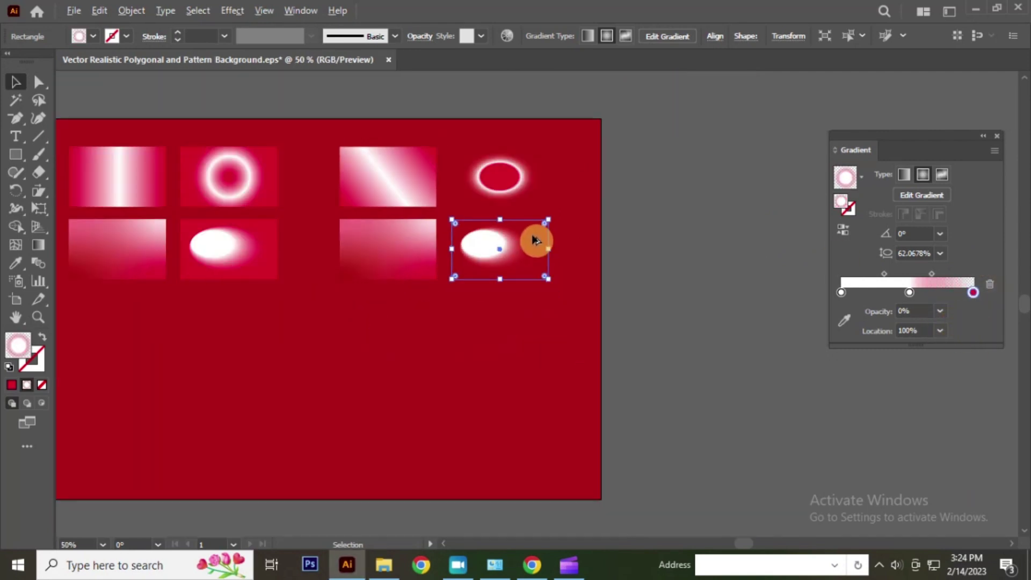
click(679, 176)
Step: Drag the gradient midpoint toward the outer edge to soften the white oval
scroll(392, 229, up, 1)
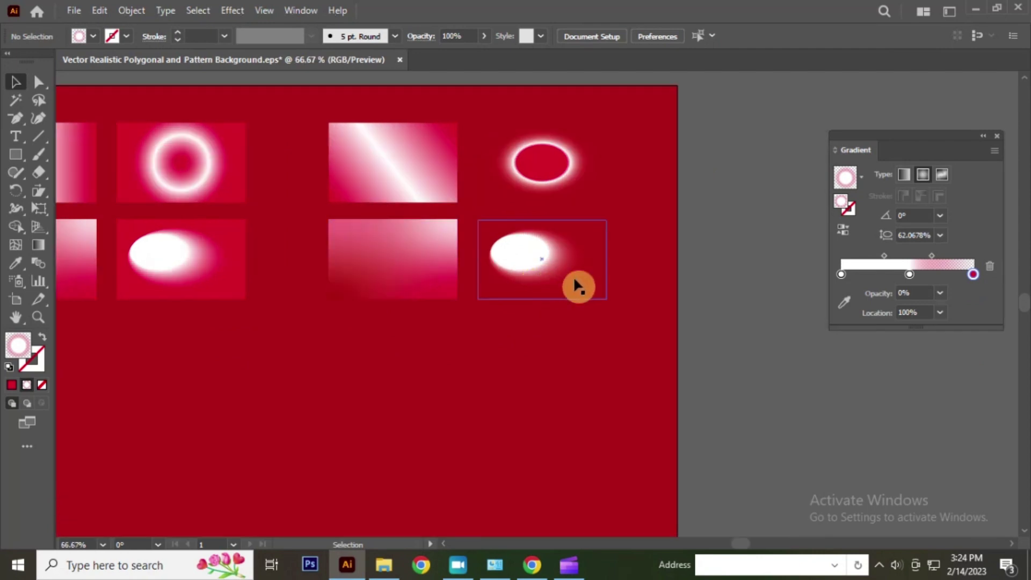
click(512, 258)
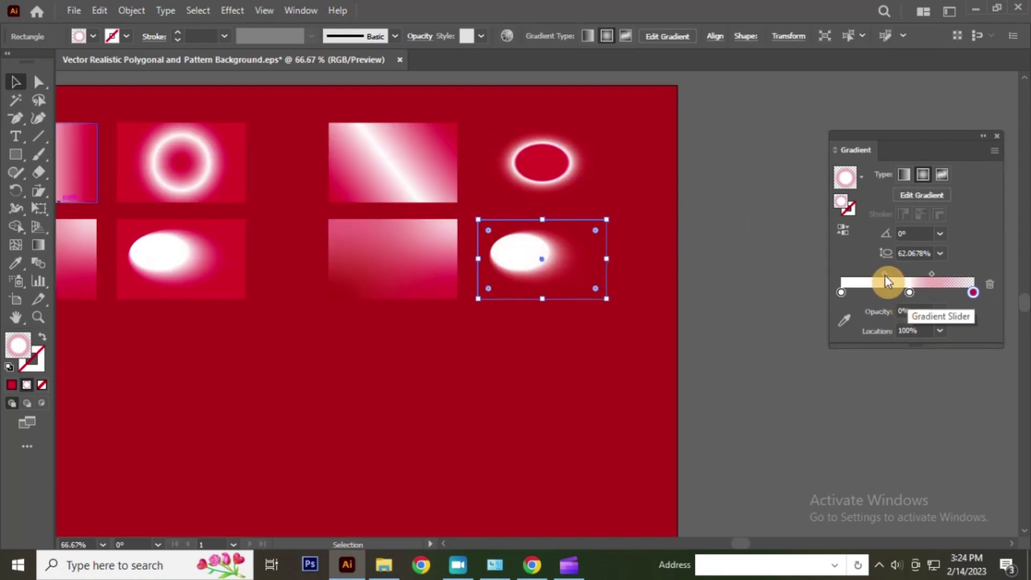
drag(884, 275, 947, 276)
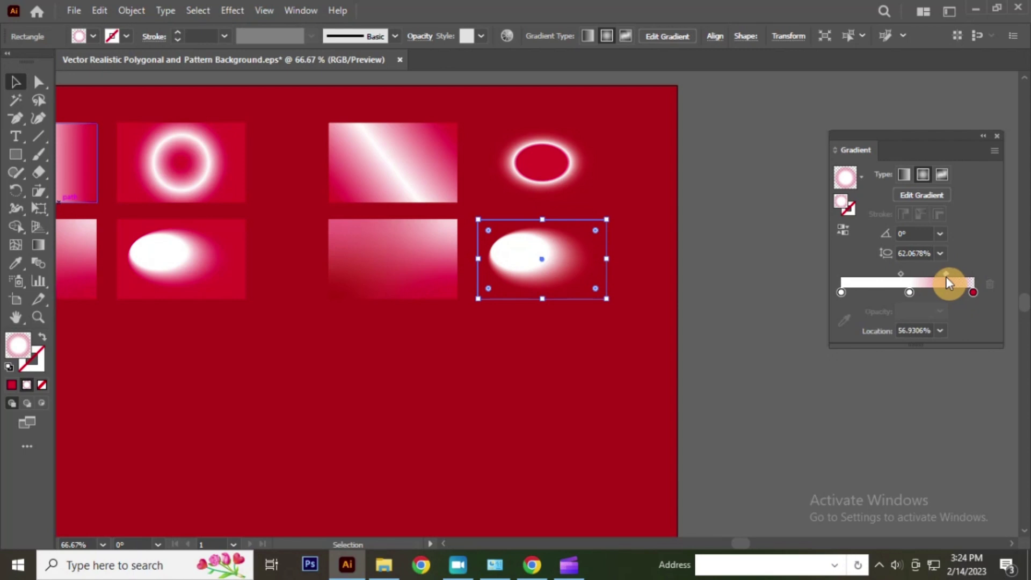
click(782, 211)
Step: Select the pink freeform rectangle, trying and reverting a moved gradient point
scroll(634, 266, down, 3)
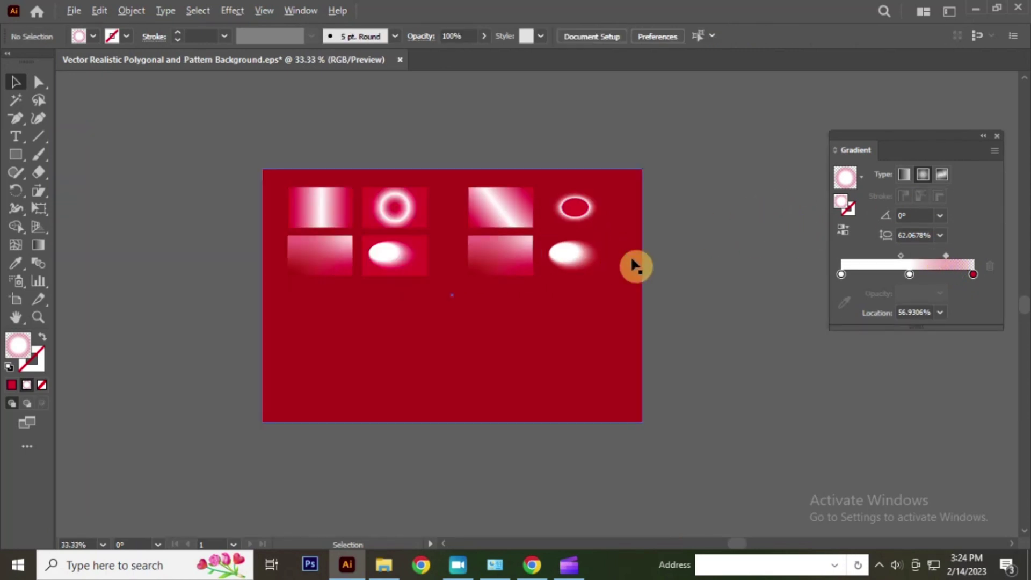
scroll(642, 307, up, 1)
scroll(444, 224, up, 2)
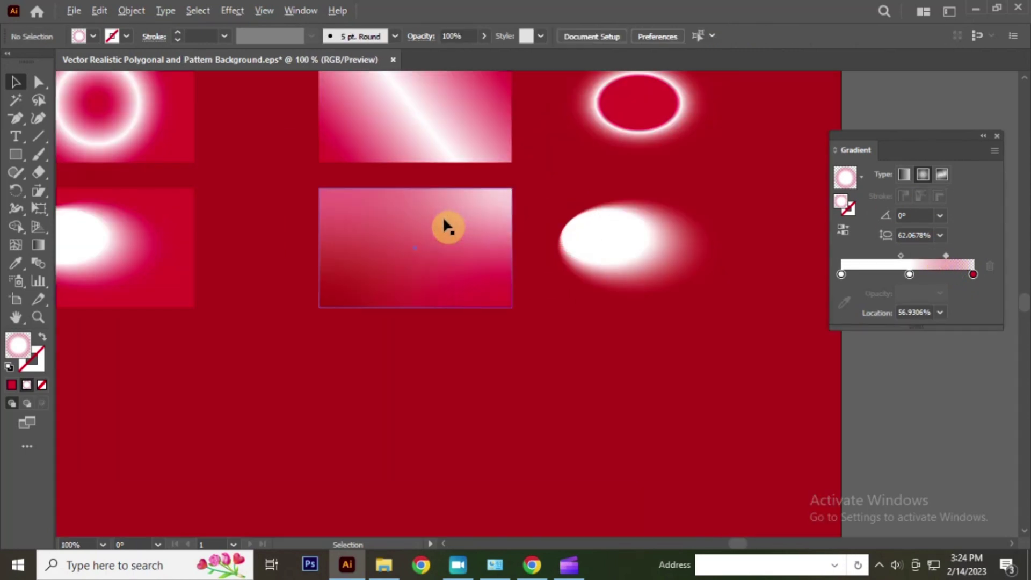
click(444, 225)
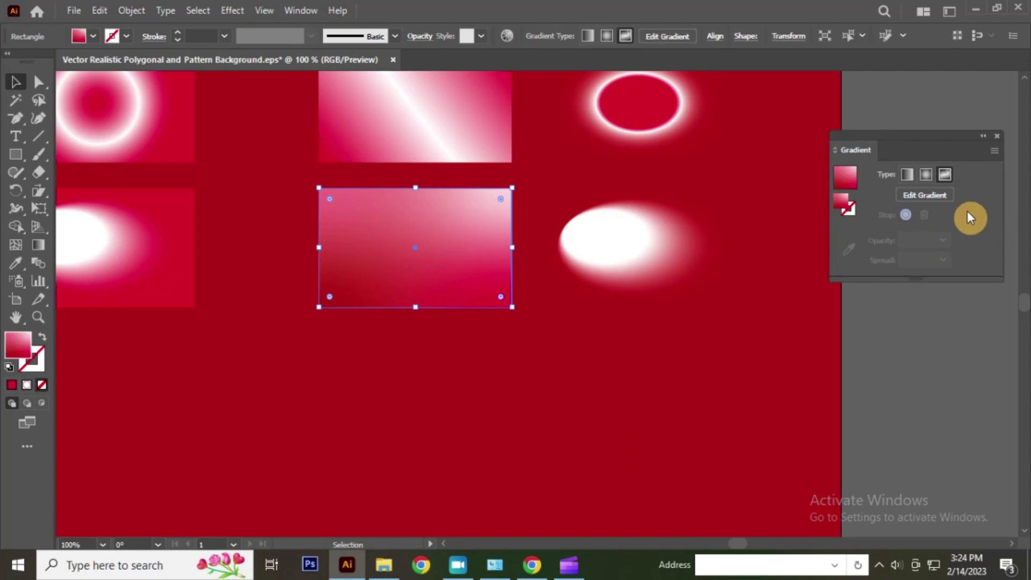
click(37, 250)
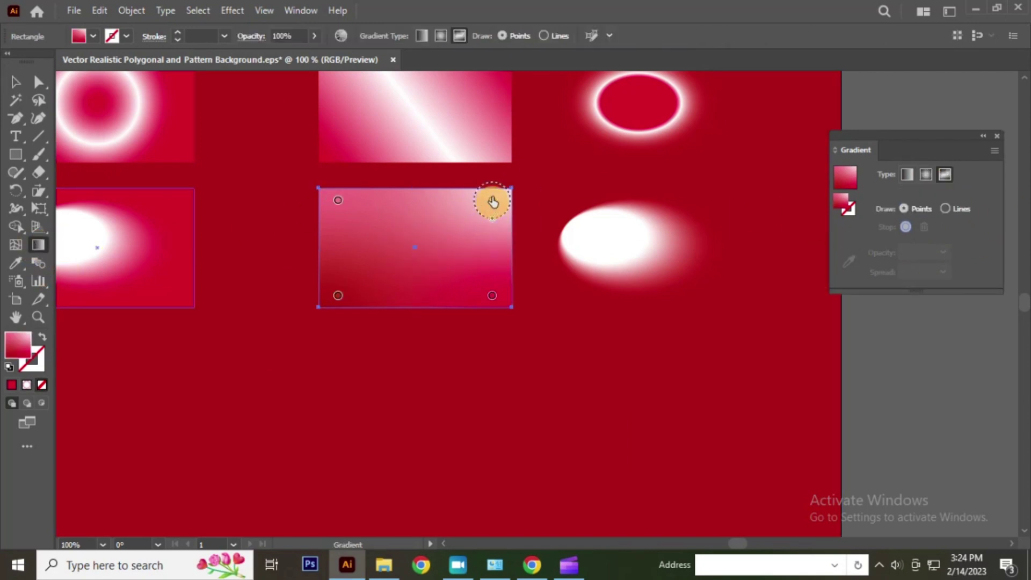
mouse_move(492, 202)
mouse_down()
mouse_move(412, 267)
mouse_move(412, 299)
mouse_move(429, 240)
mouse_move(432, 279)
mouse_up()
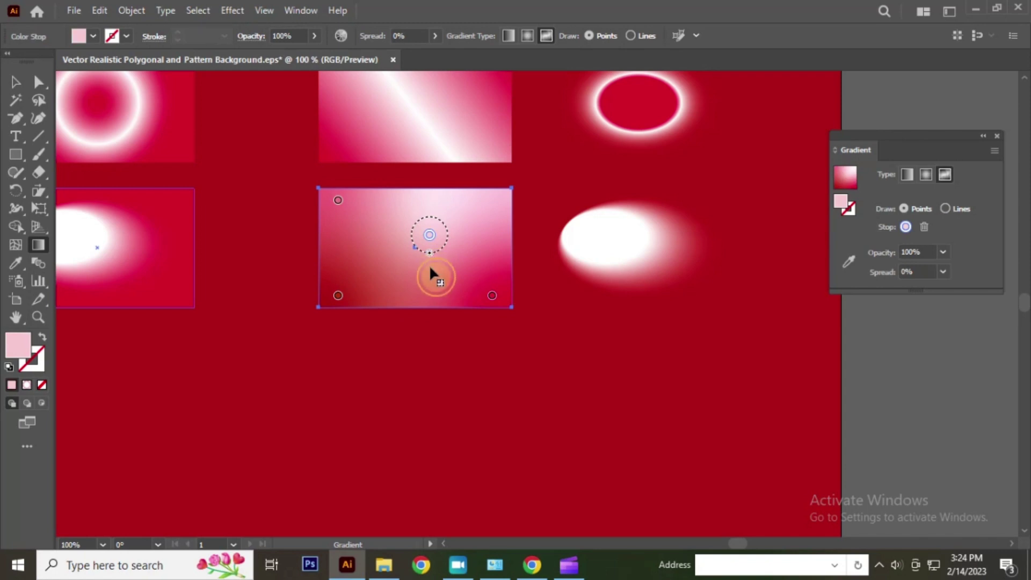
key(v)
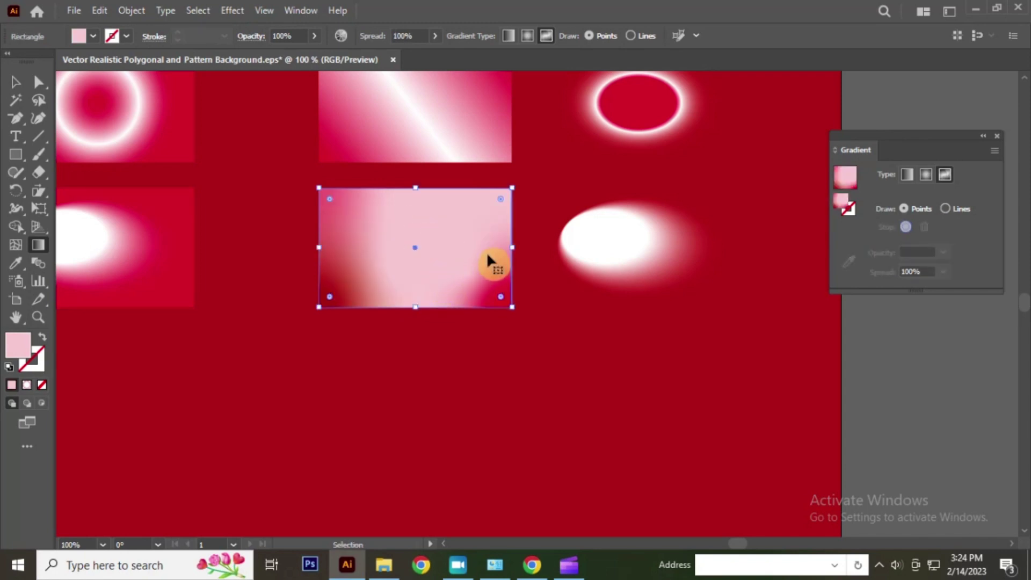
key(g)
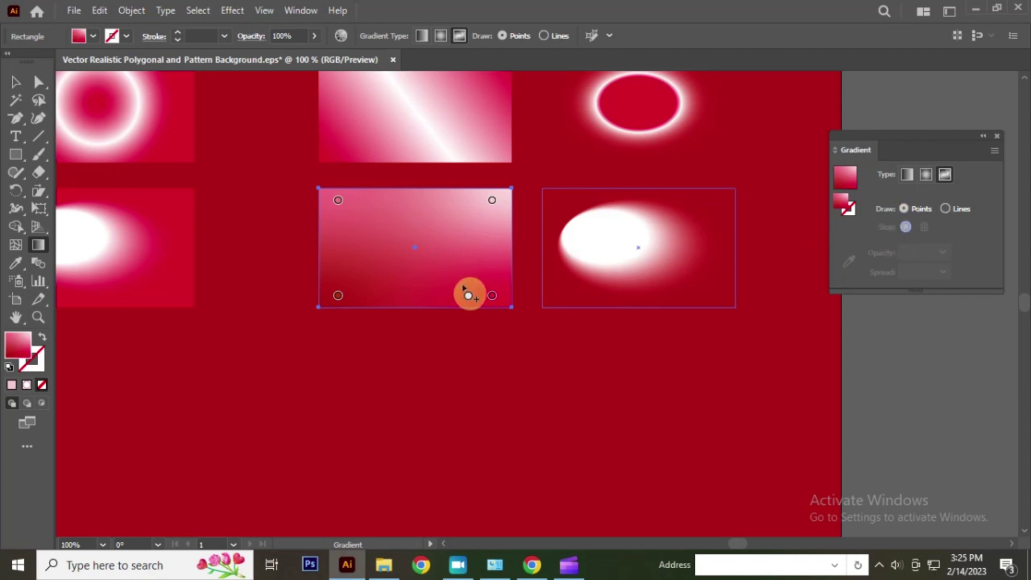
Step: Set the bottom-right freeform gradient point's opacity to 0%
click(491, 299)
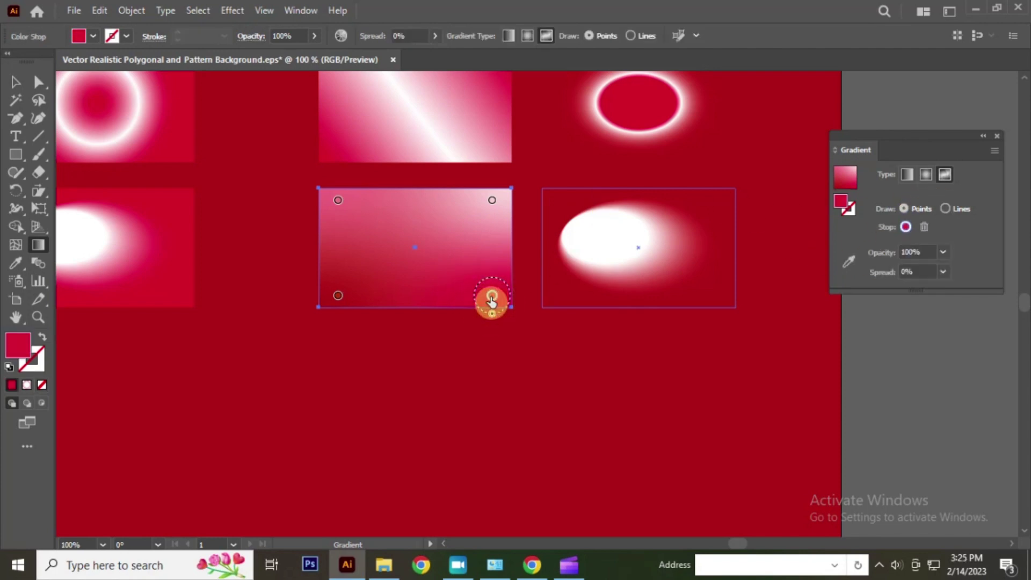
double_click(491, 299)
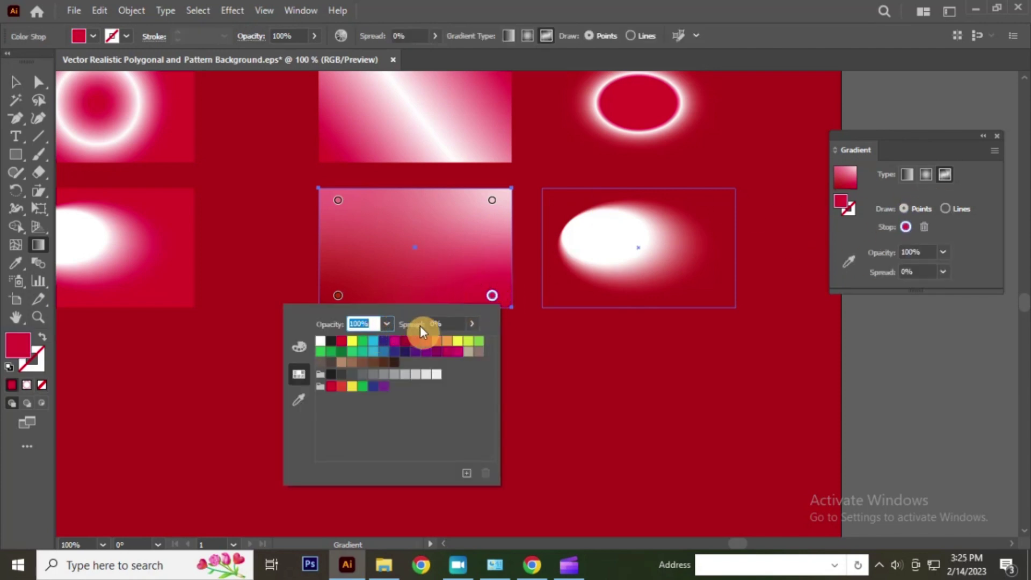
click(386, 324)
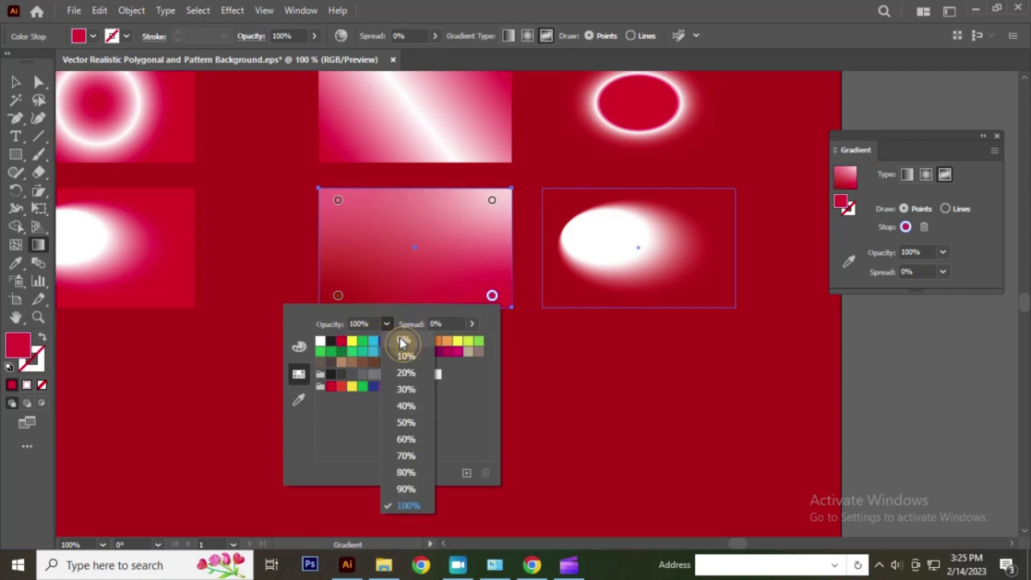
click(399, 337)
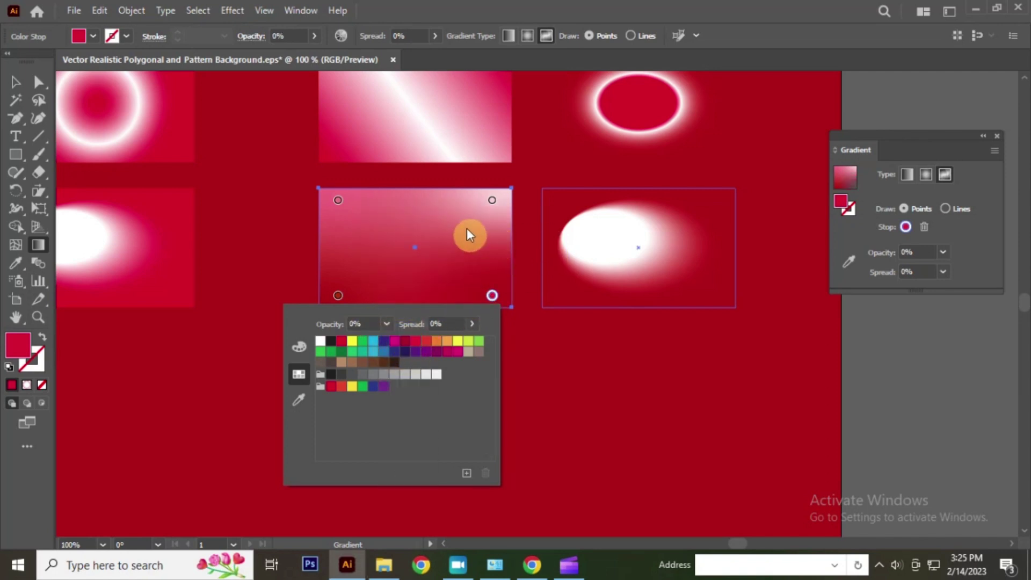
drag(451, 223, 452, 190)
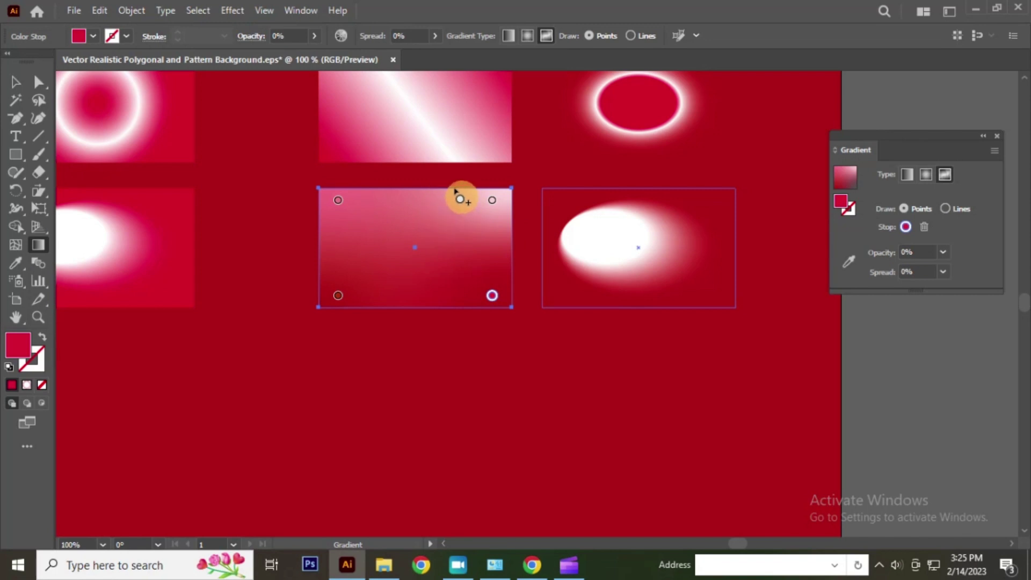
drag(361, 320, 424, 307)
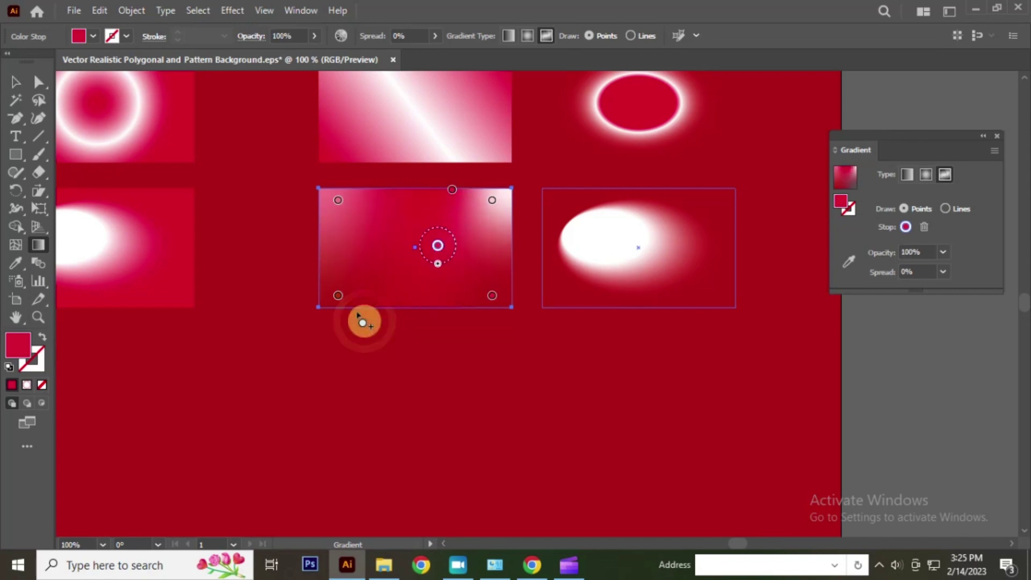
Step: Set the lower-left freeform point's opacity to 0% and verify the bottom-right one
key(g)
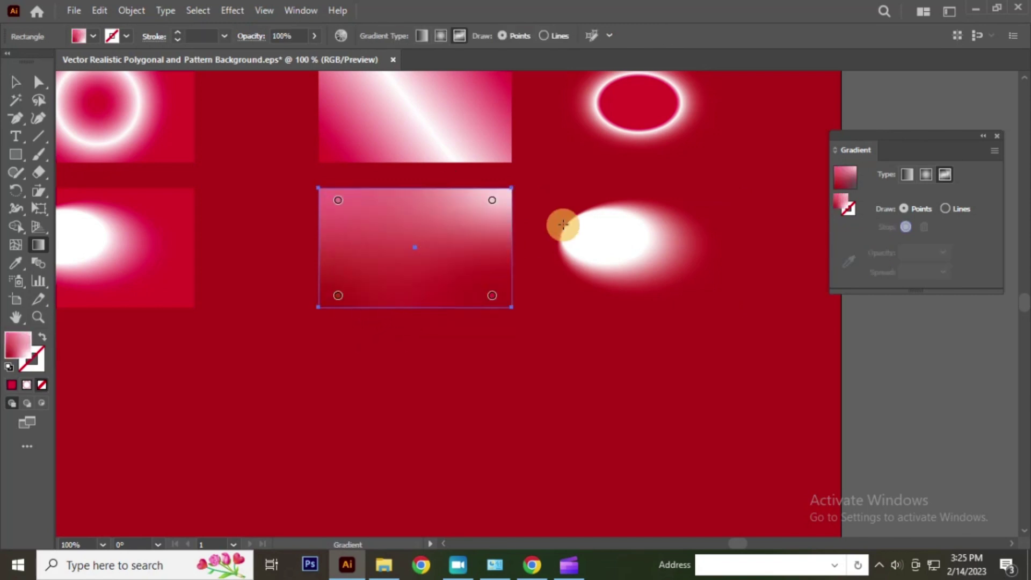
click(340, 299)
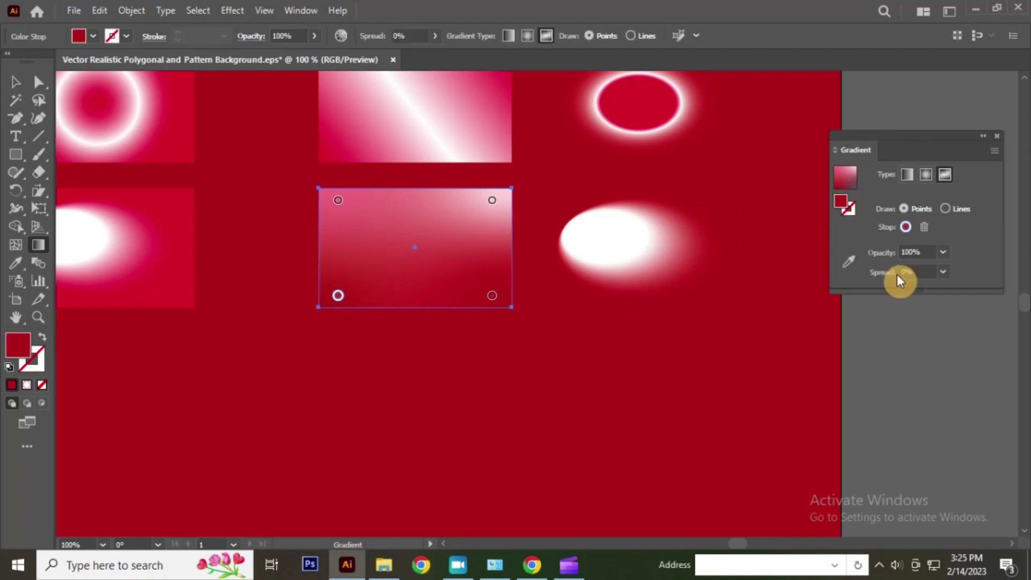
click(945, 259)
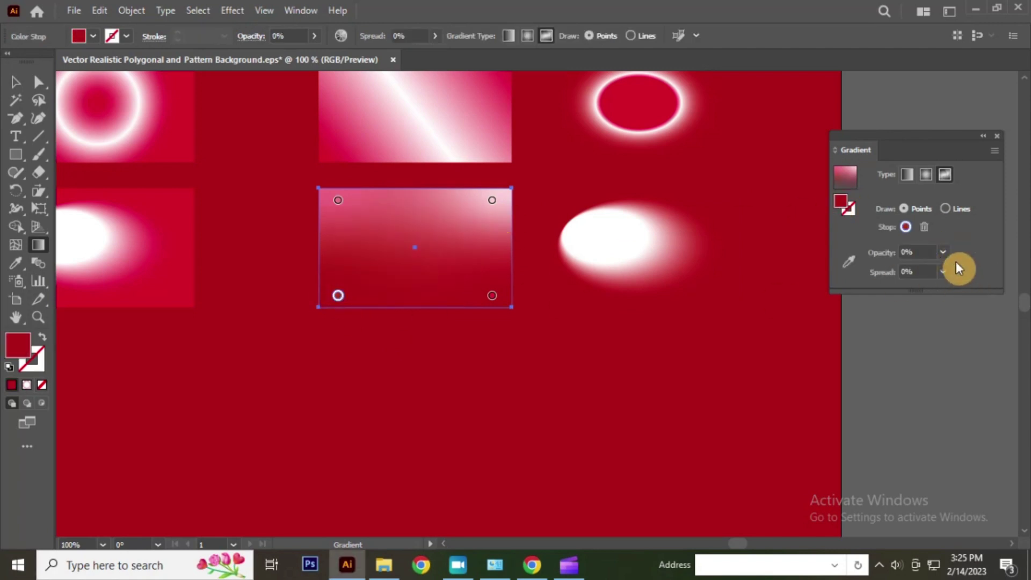
click(492, 298)
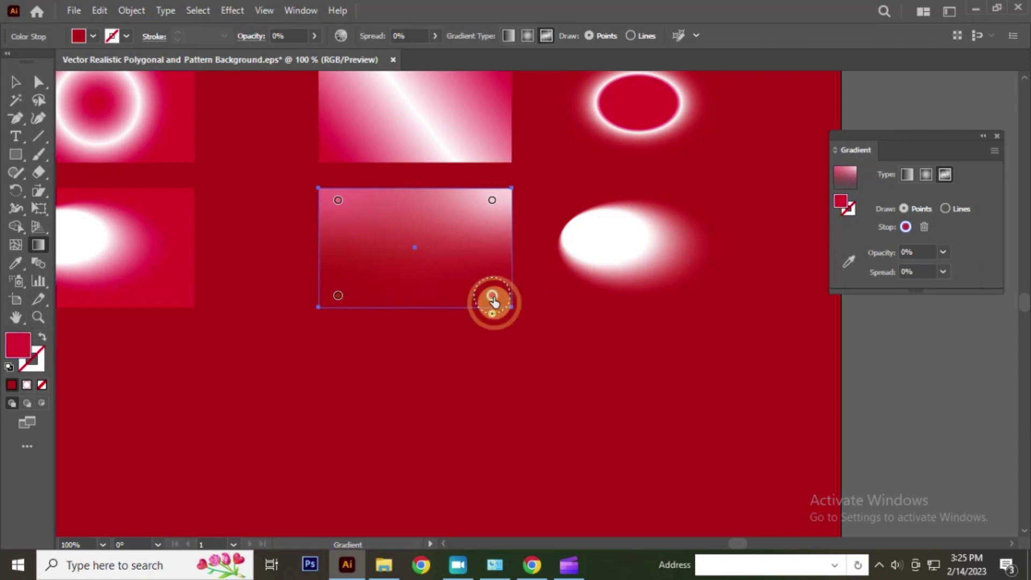
click(15, 81)
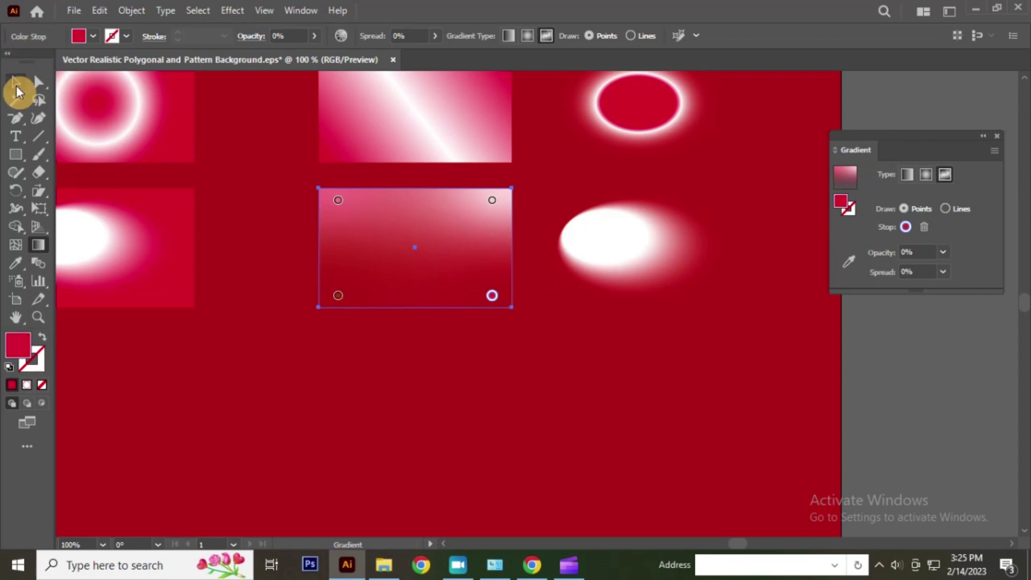
click(441, 290)
scroll(438, 290, down, 2)
Step: Set the diagonal linear gradient's right end stop to 0% opacity
click(703, 187)
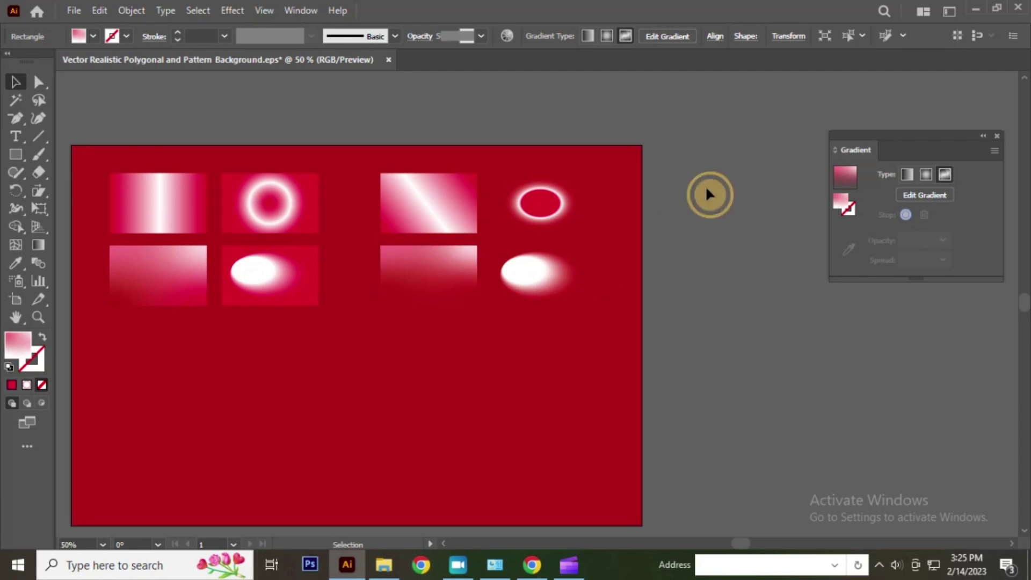
scroll(510, 282, up, 1)
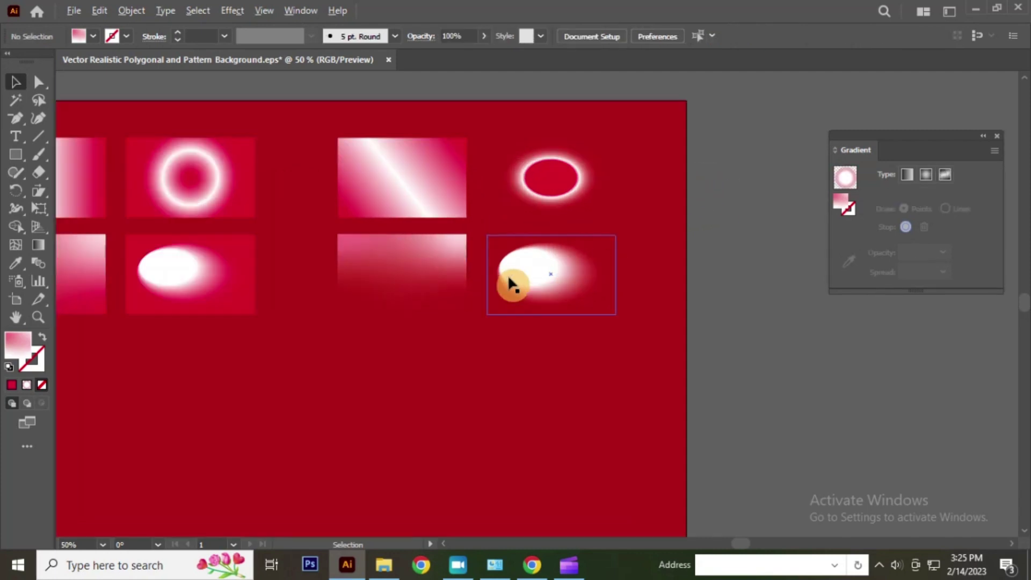
click(428, 173)
scroll(429, 175, down, 1)
scroll(472, 182, down, 1)
scroll(466, 175, up, 3)
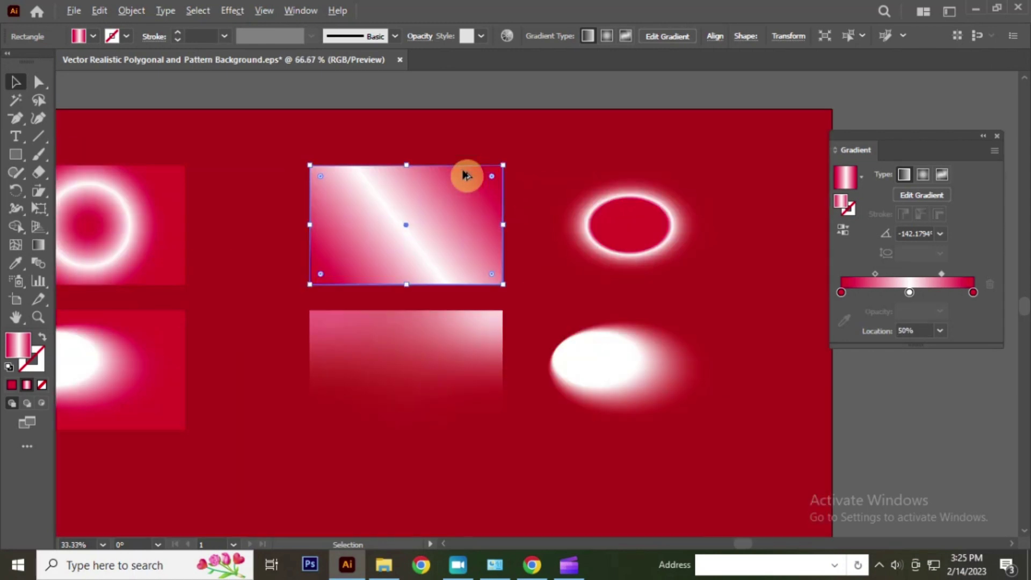
click(973, 293)
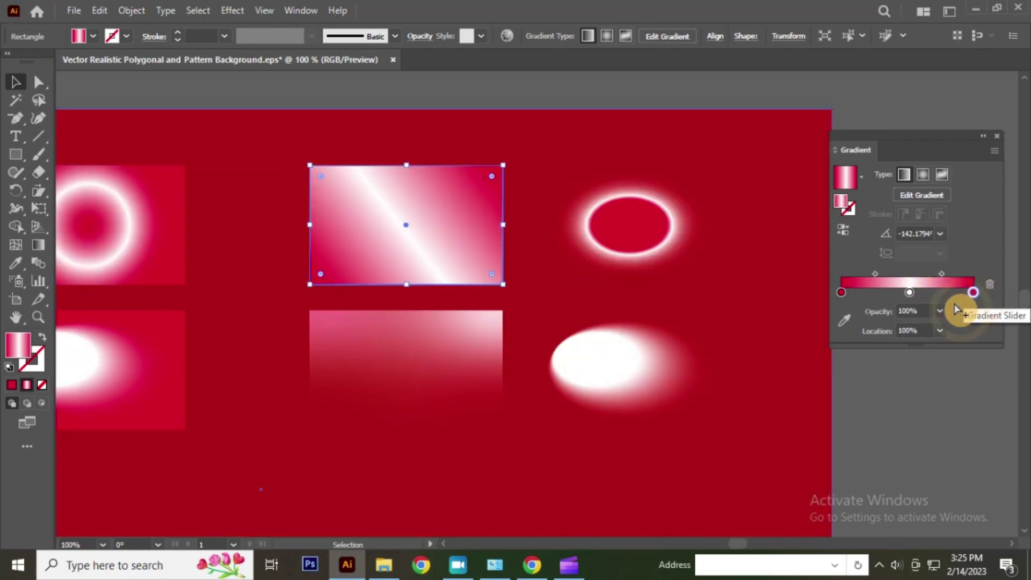
click(940, 310)
click(954, 329)
Step: Set the left end stop to 0% opacity, leaving only the white streak
click(841, 294)
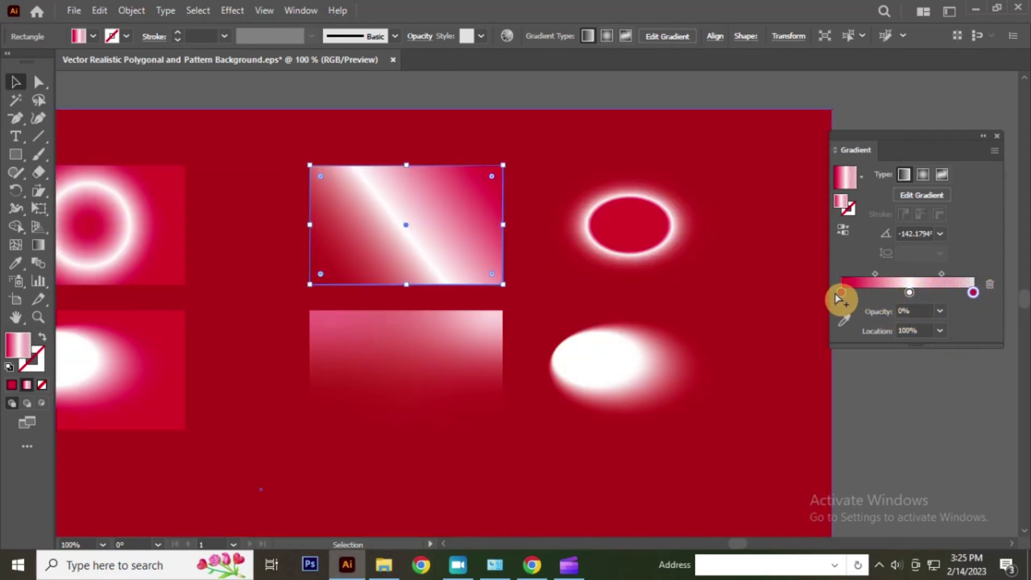
click(940, 311)
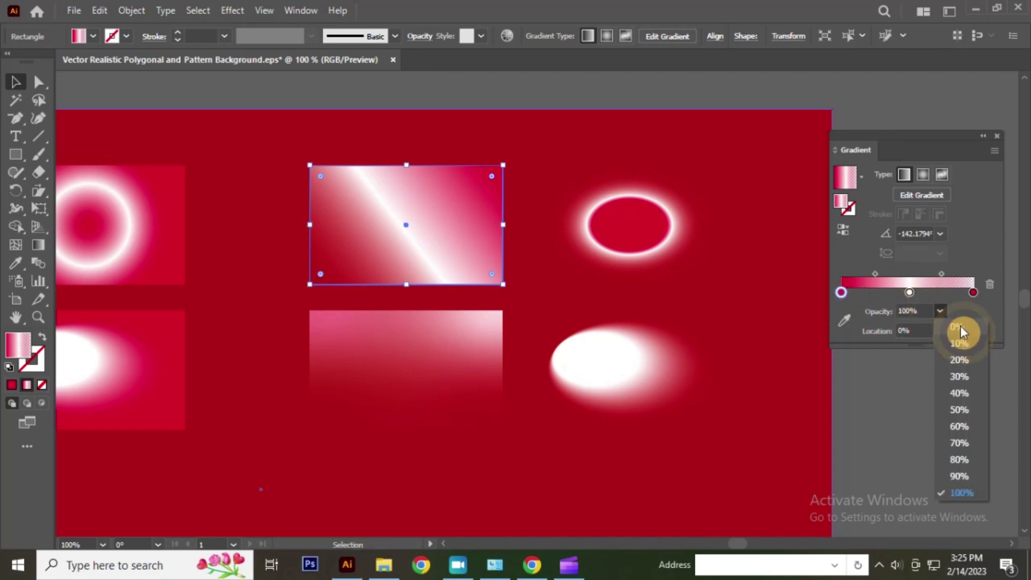
click(961, 332)
scroll(529, 259, down, 2)
click(520, 139)
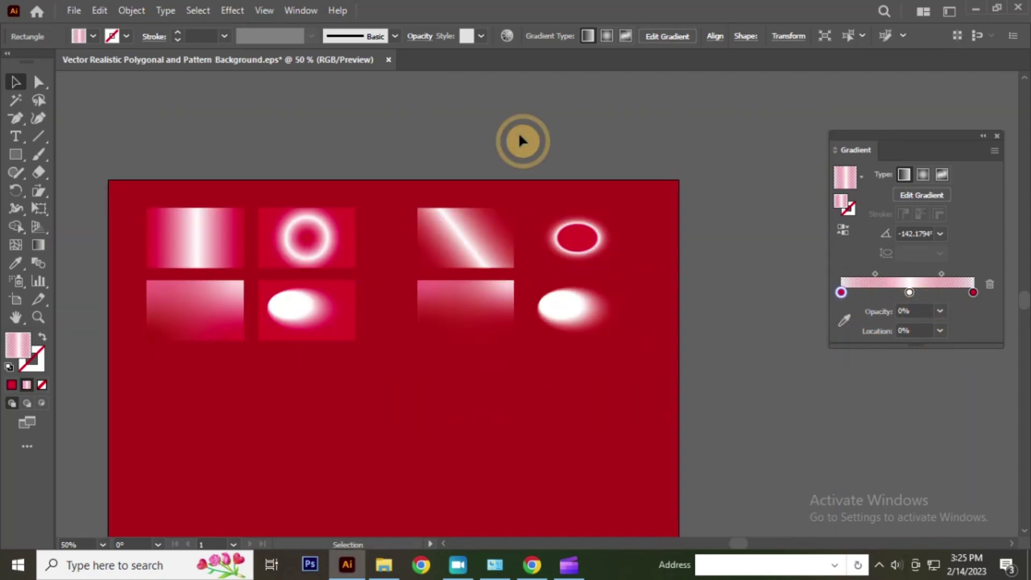
scroll(587, 322, up, 1)
scroll(387, 222, down, 2)
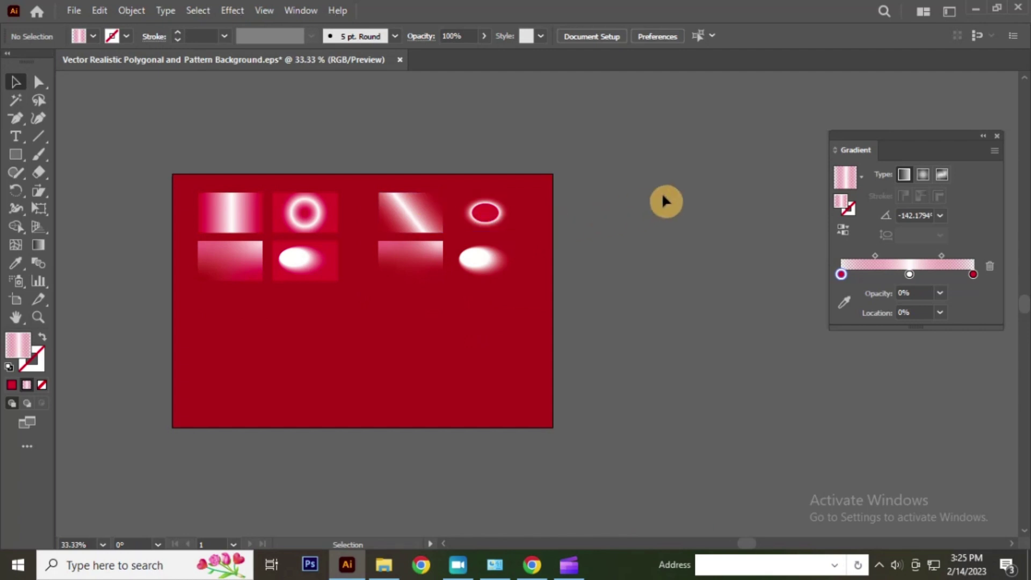
scroll(386, 275, up, 1)
scroll(472, 223, down, 1)
scroll(410, 260, up, 1)
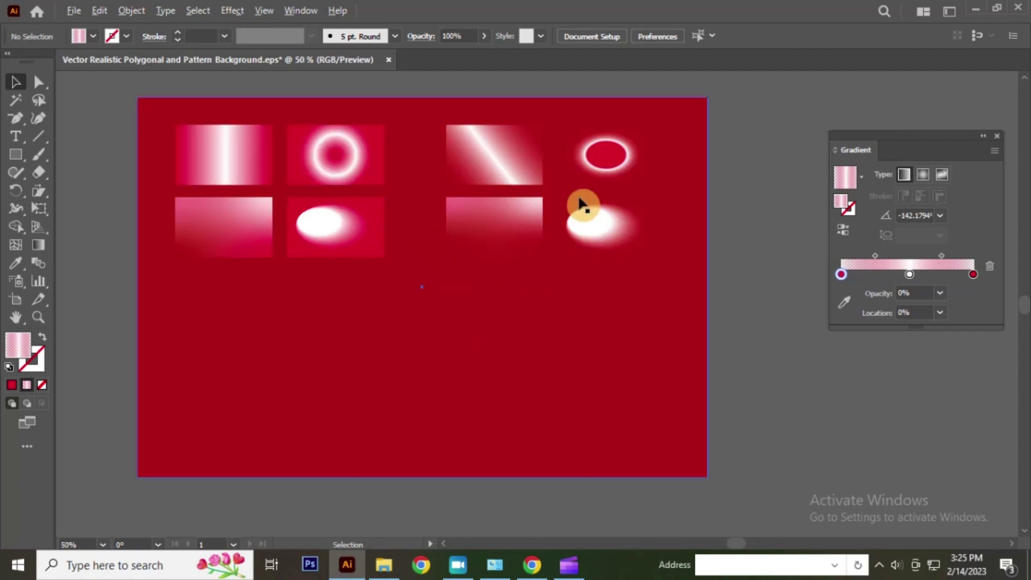
Step: Select all rectangles except the red background and Alt-drag copies straight down below them
click(600, 227)
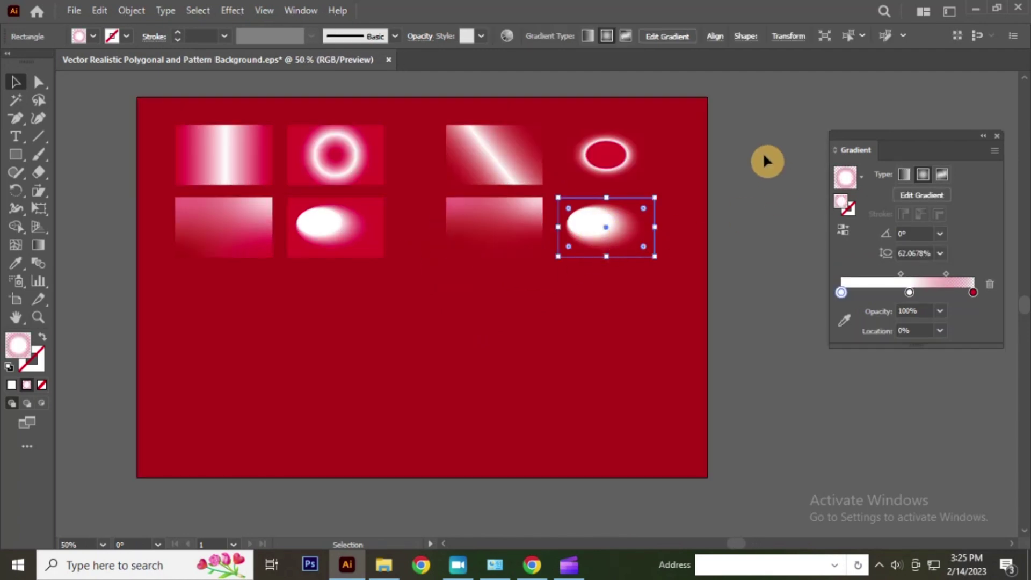
click(581, 231)
click(656, 267)
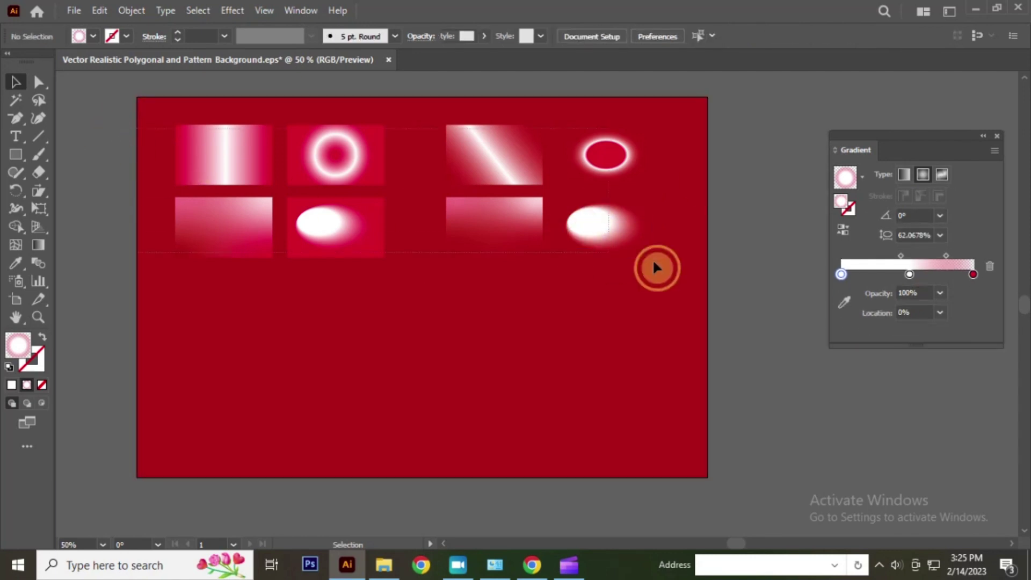
key(ctrl+a)
shift+click(691, 195)
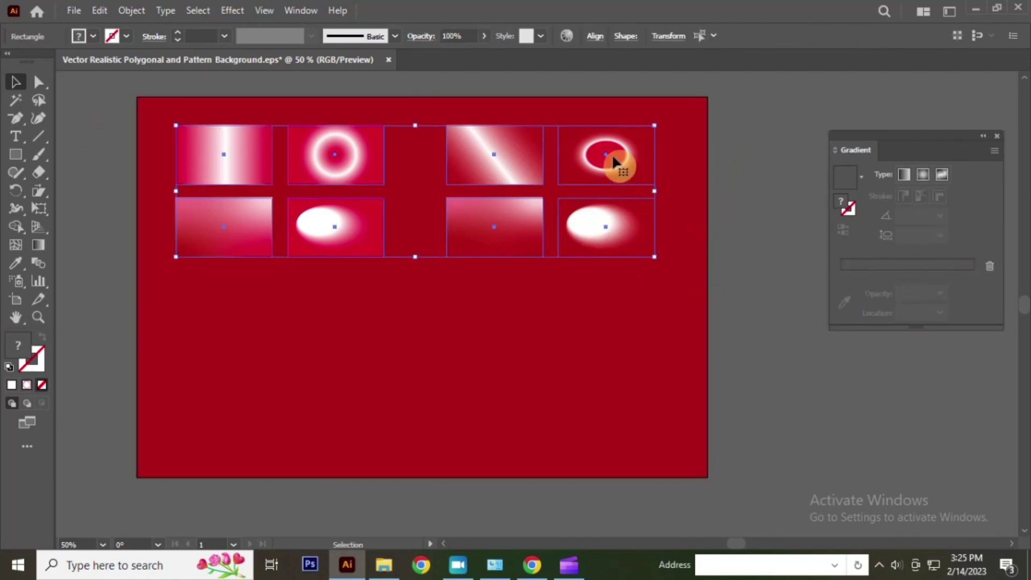
drag(610, 156, 613, 334)
click(749, 136)
key(ctrl+equal)
scroll(359, 378, down, 2)
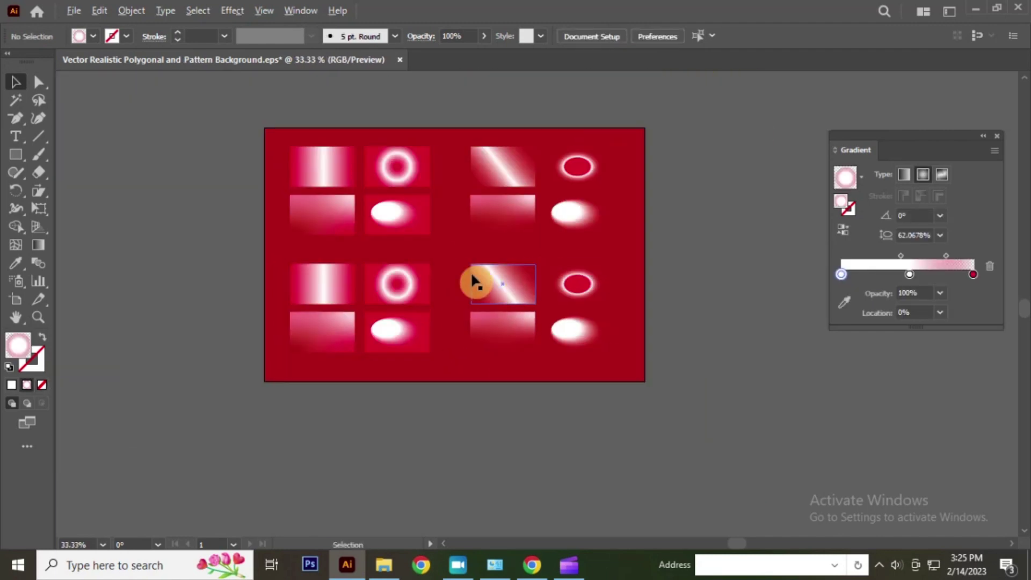
scroll(472, 280, up, 3)
Step: Redraw the copied vertical-stripe rectangle's gradient diagonally toward its lower-right corner
click(359, 264)
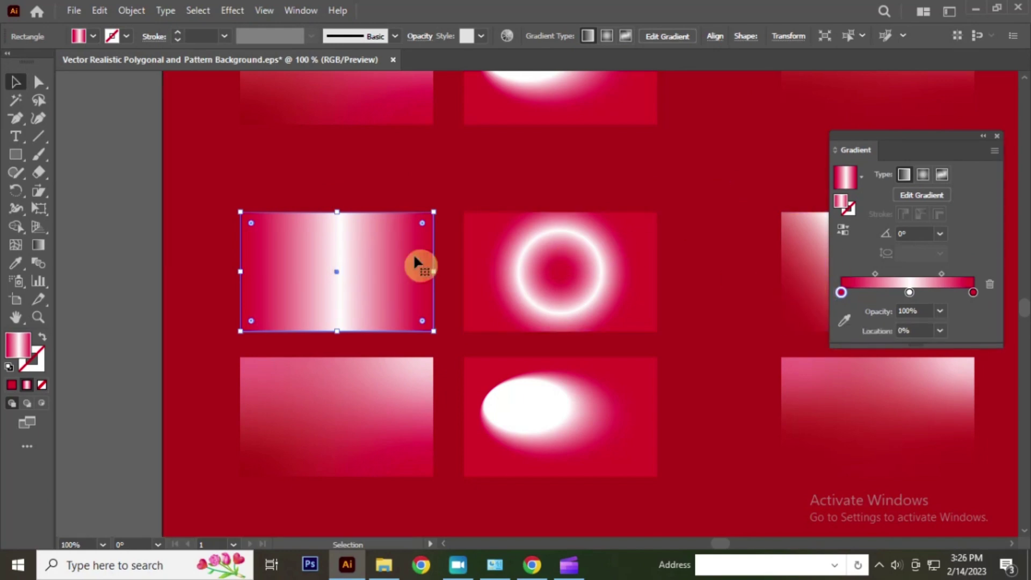
click(39, 245)
mouse_move(373, 214)
mouse_down()
mouse_move(397, 338)
mouse_move(359, 352)
mouse_move(333, 382)
mouse_move(357, 235)
mouse_move(299, 246)
mouse_move(328, 299)
mouse_move(380, 259)
mouse_move(384, 282)
mouse_up()
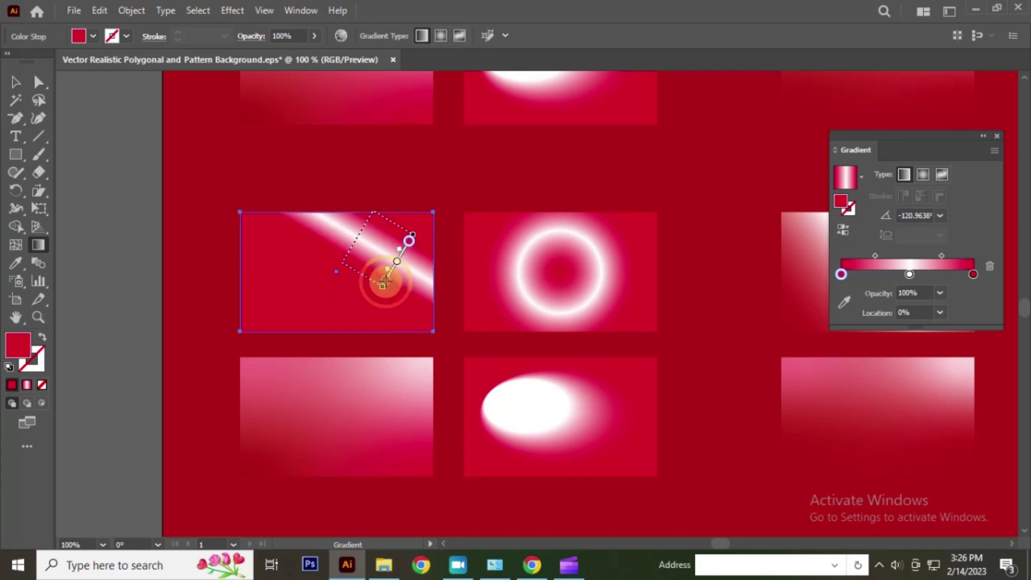
mouse_move(313, 268)
mouse_down()
mouse_move(422, 406)
mouse_move(433, 397)
mouse_up()
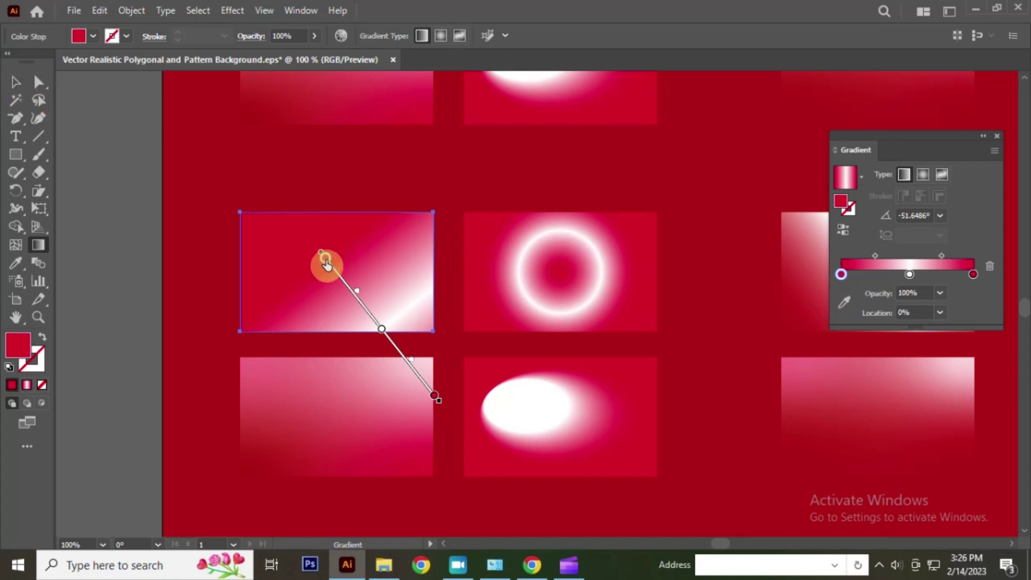
Step: Set both end stops of the diagonal gradient to 0% opacity
click(973, 274)
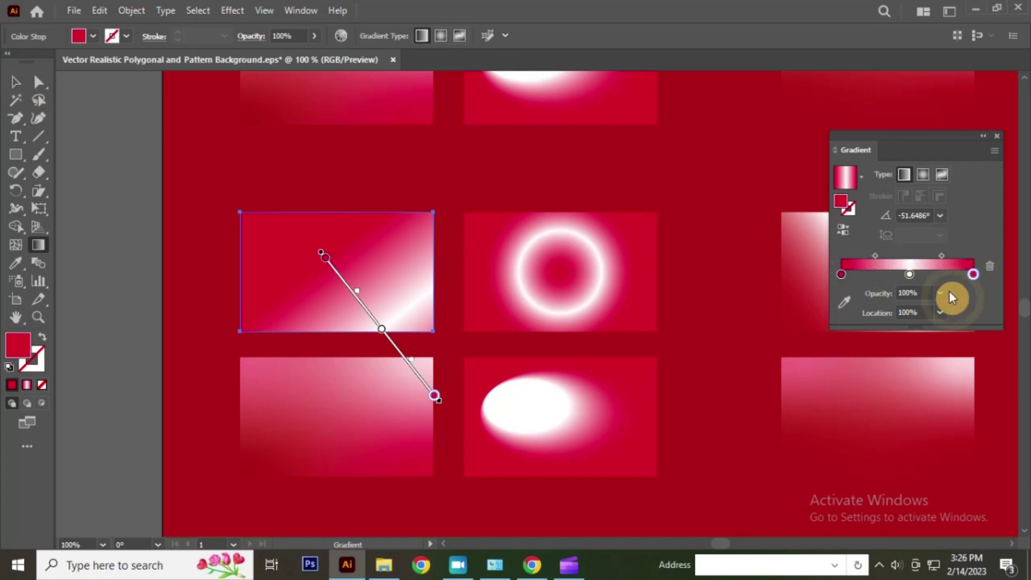
click(940, 294)
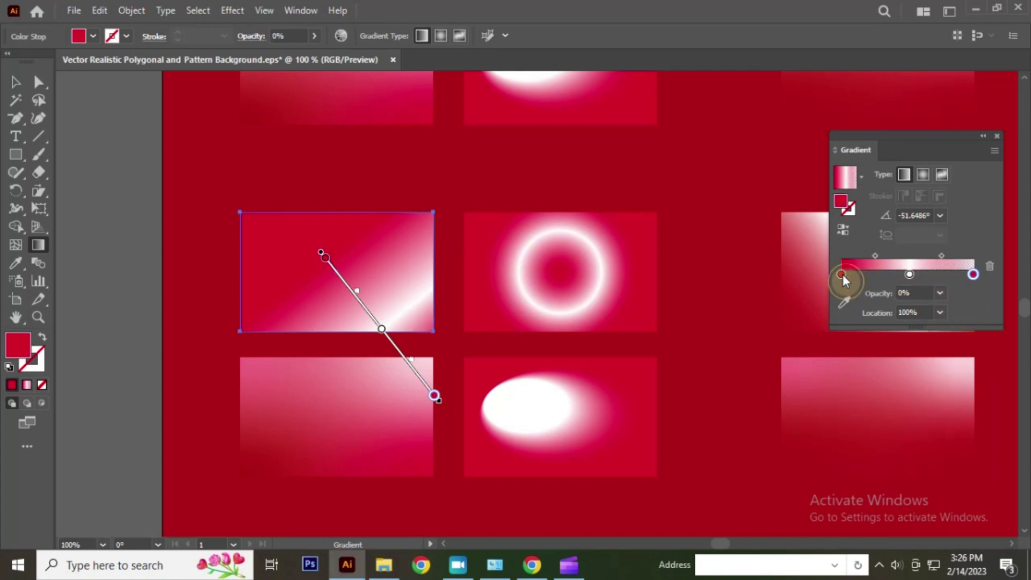
click(842, 274)
click(941, 298)
click(955, 308)
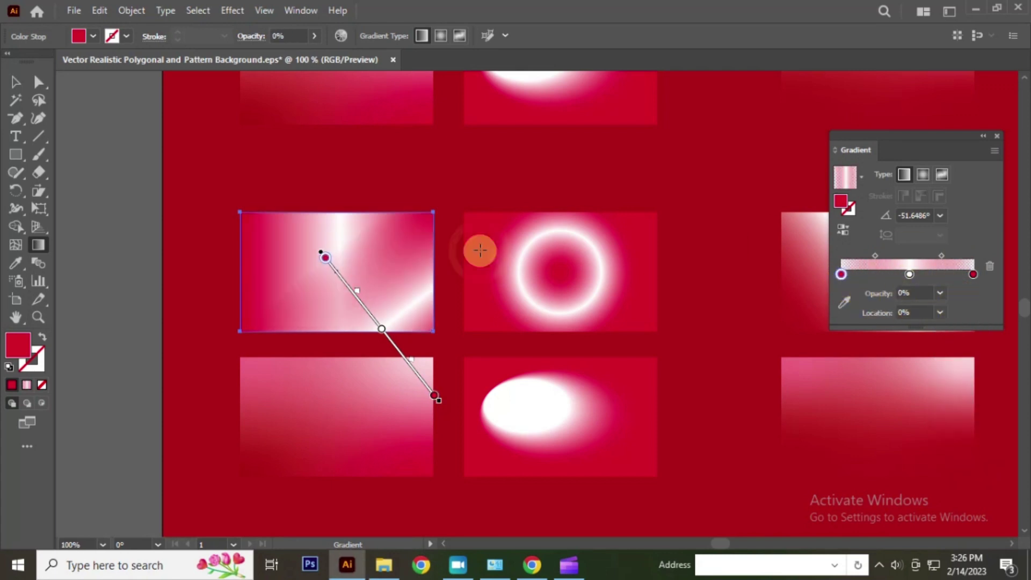
key(ctrl+z)
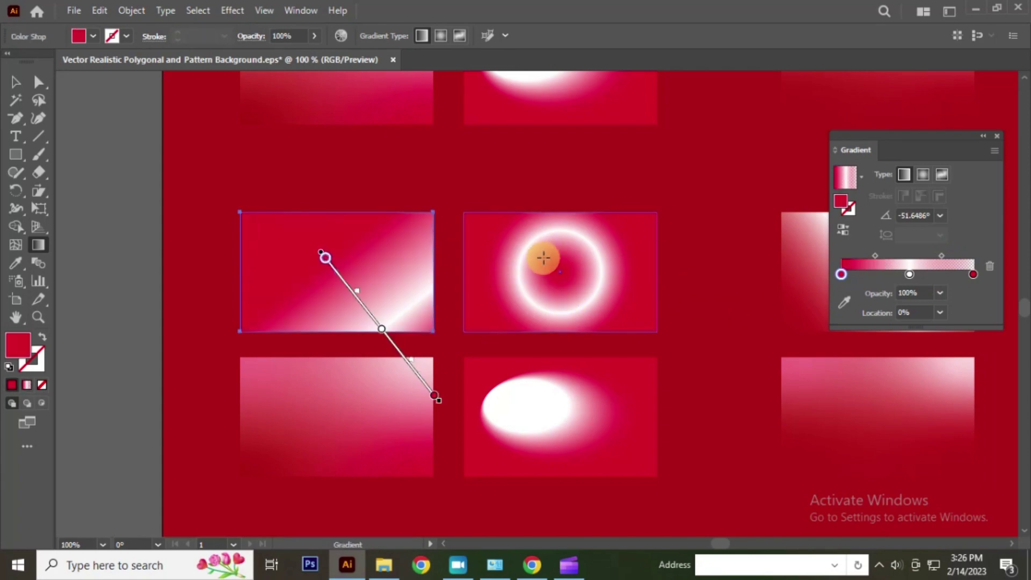
click(939, 298)
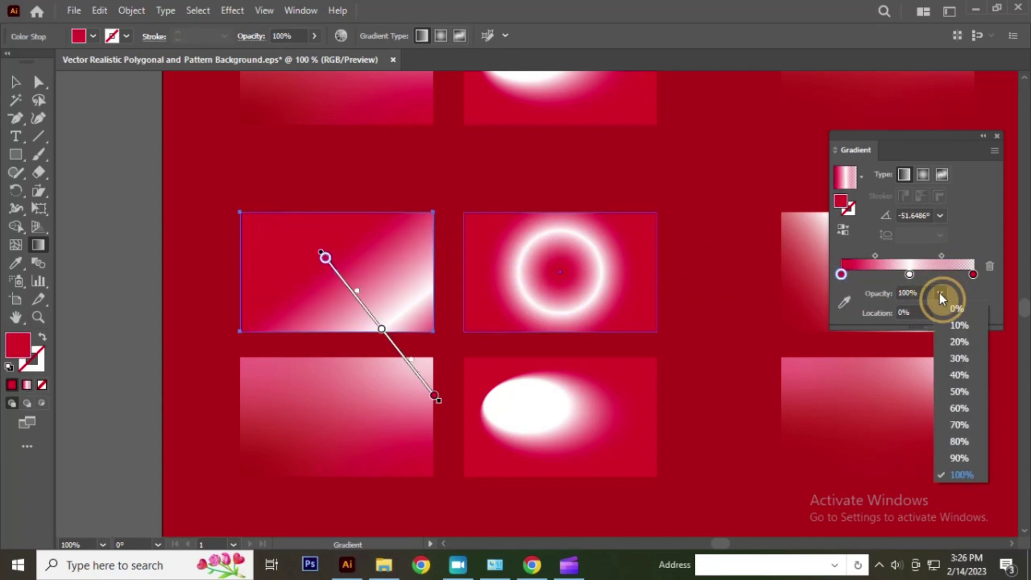
Step: Undo an accidental move and deletion, keeping the faded diagonal rectangle selected
click(16, 84)
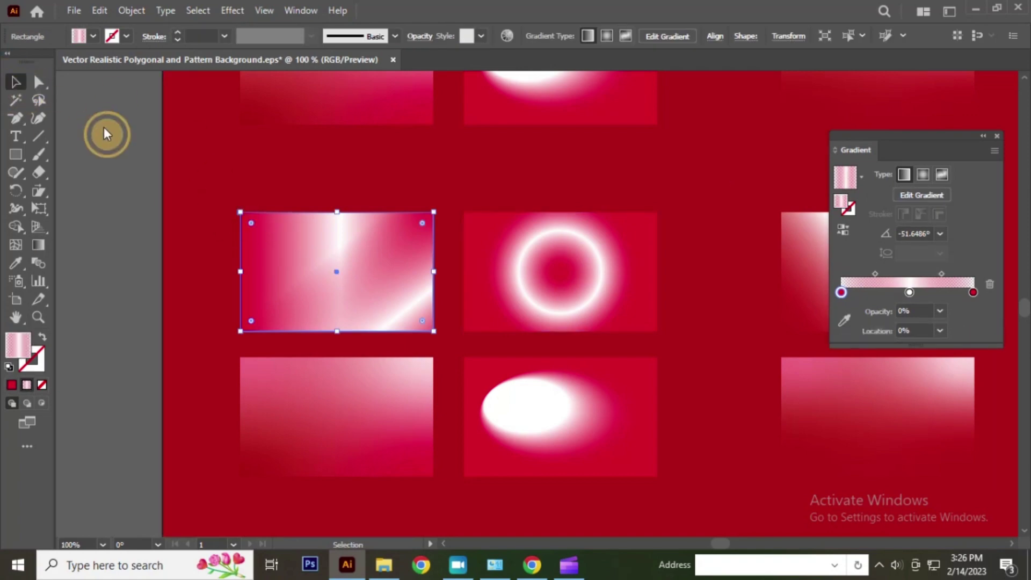
drag(334, 238, 207, 292)
key(ctrl+z)
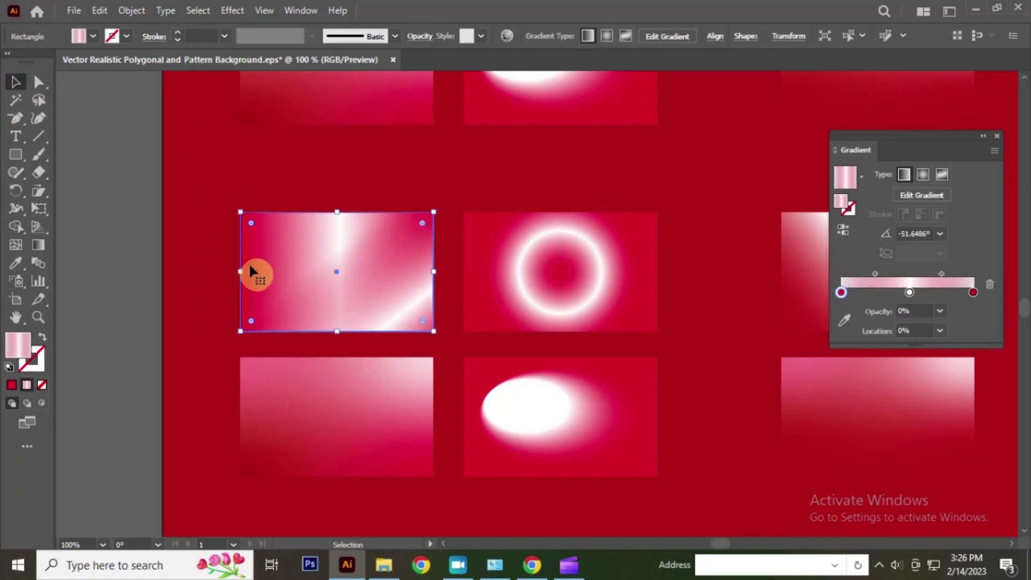
key(ctrl+z)
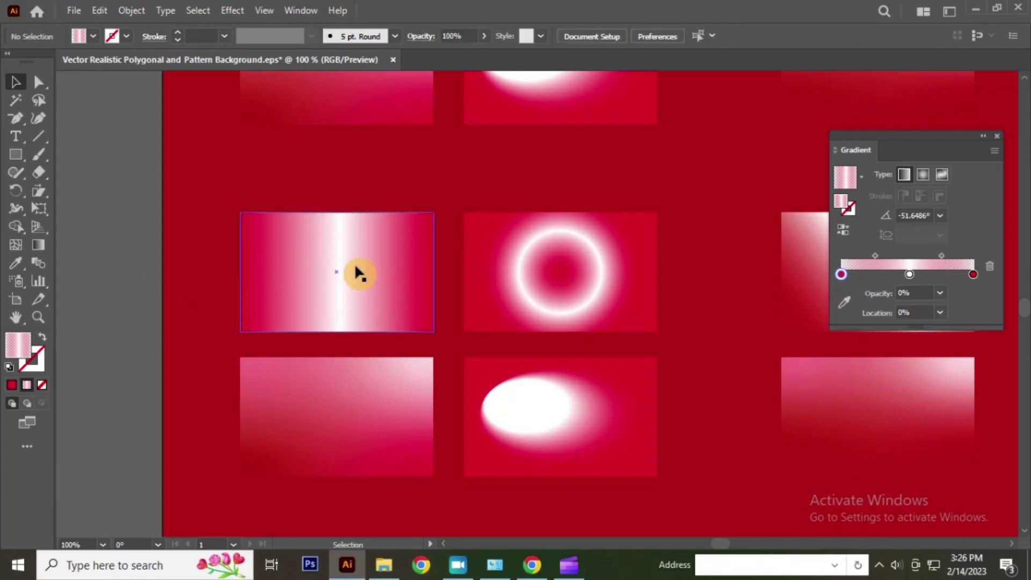
click(359, 274)
key(Delete)
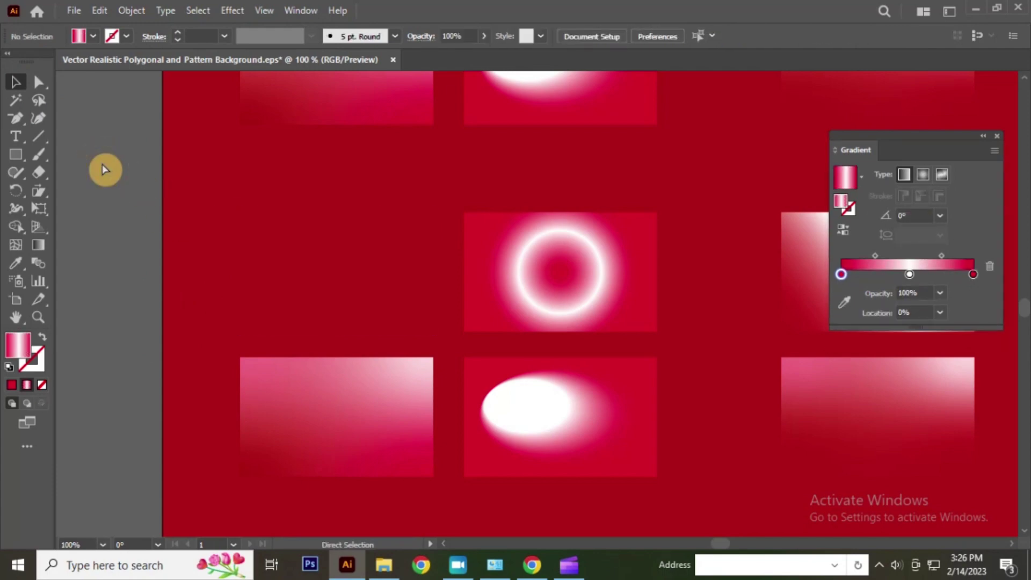
key(ctrl+z)
key(ctrl+z)
click(352, 235)
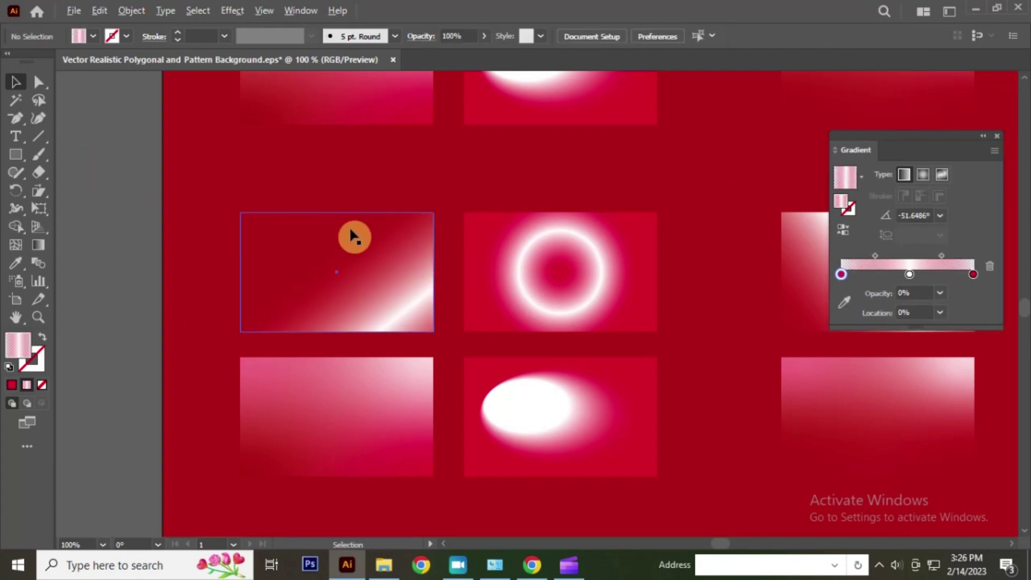
scroll(350, 231, down, 1)
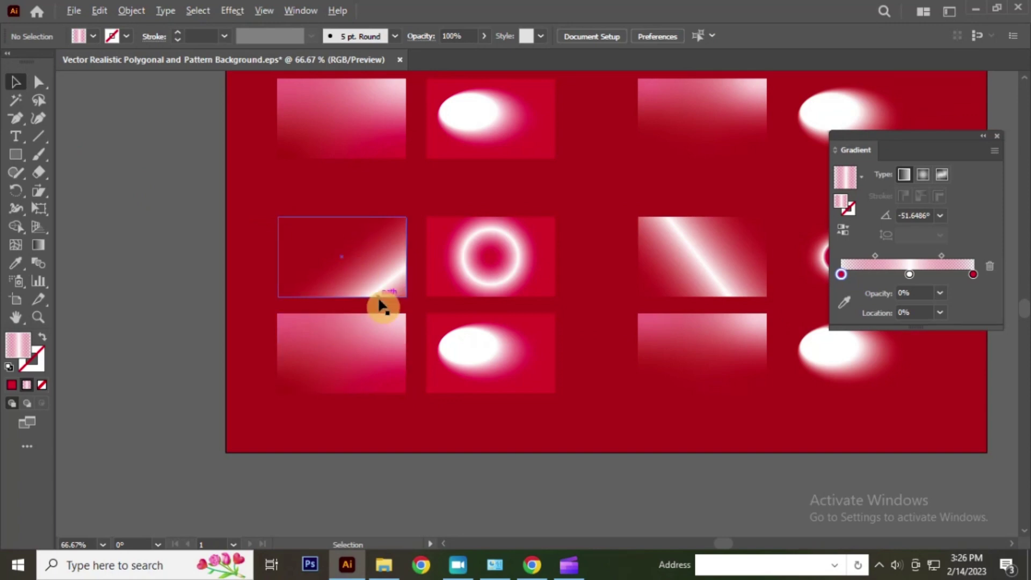
scroll(381, 296, down, 2)
scroll(359, 329, up, 1)
scroll(359, 328, up, 1)
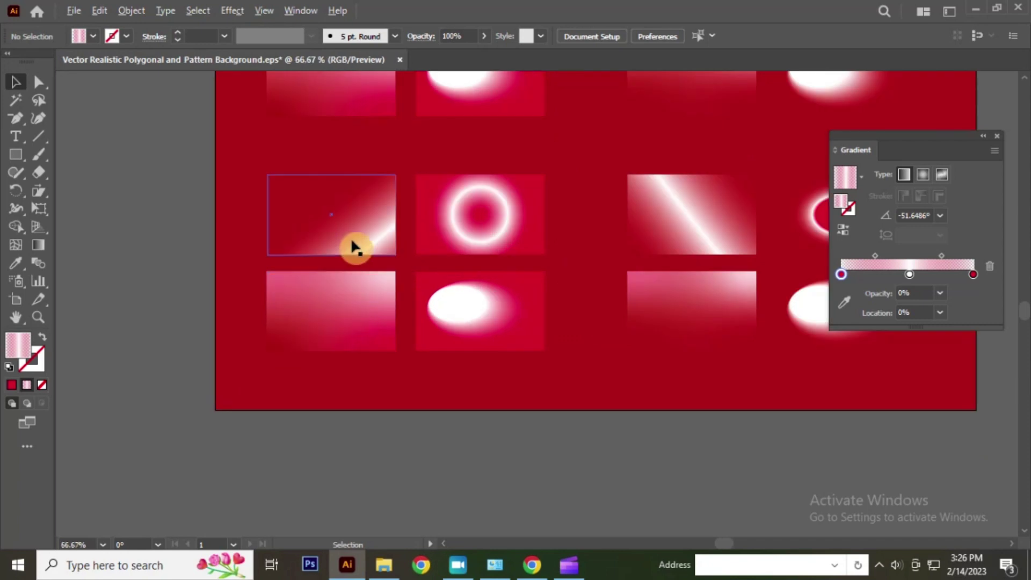
scroll(352, 246, up, 1)
Step: Try a radial gradient on the bottom-left rectangle, then undo it
click(333, 325)
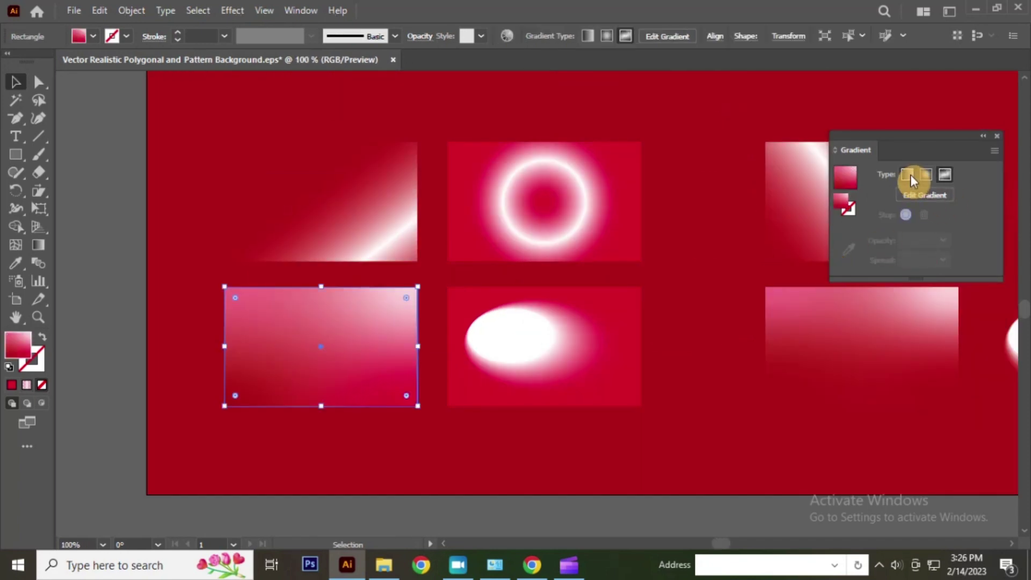
click(926, 179)
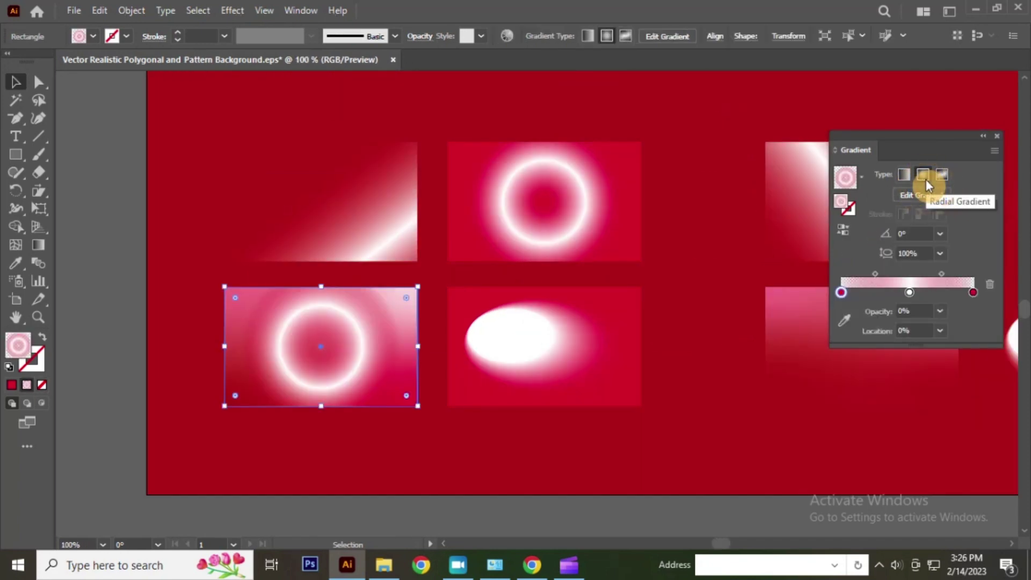
click(102, 199)
key(ctrl+z)
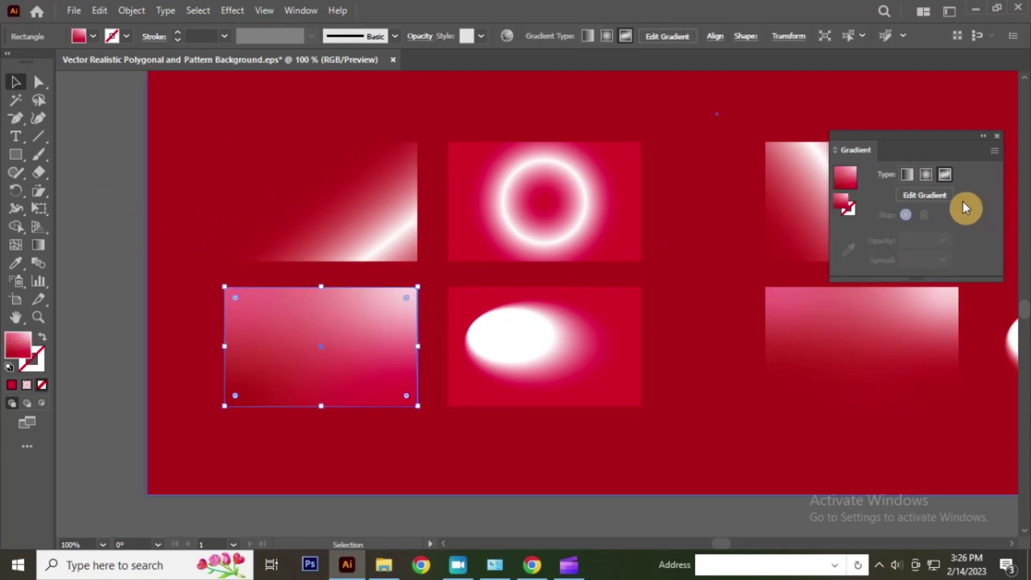
Step: Edit the gradient as freeform points, testing extra colour points and undoing them
click(39, 245)
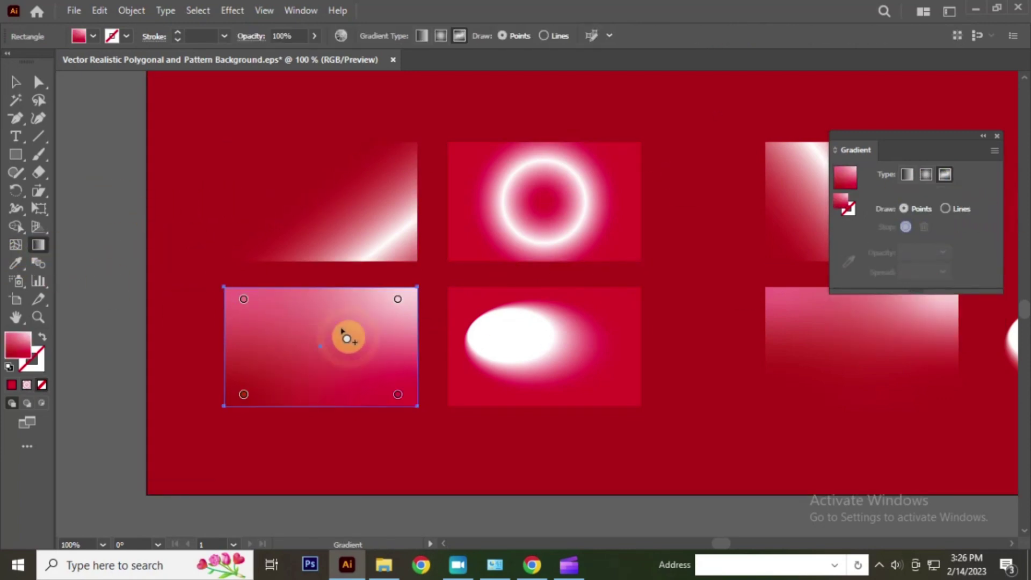
click(368, 322)
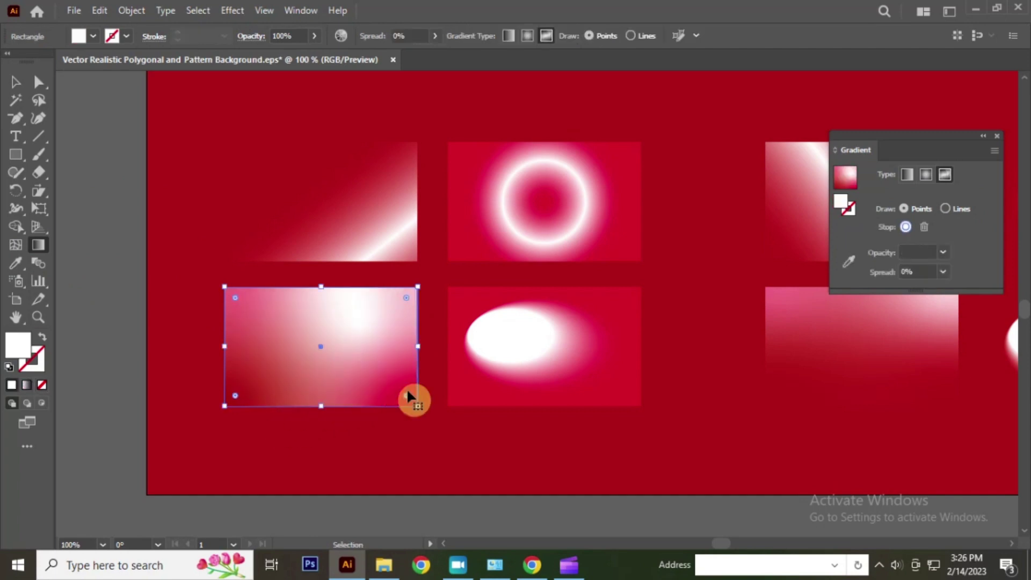
key(ctrl+z)
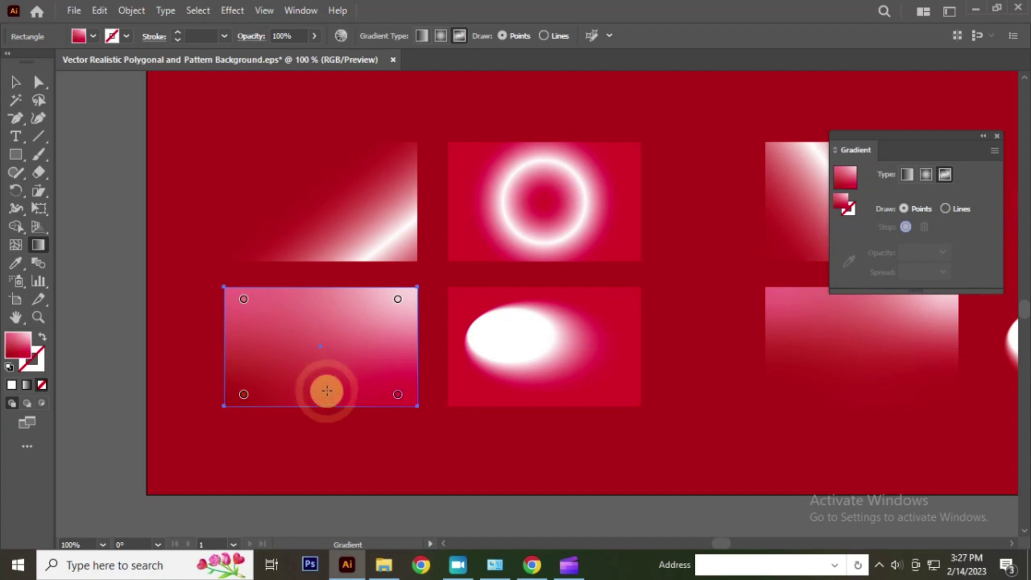
drag(327, 397, 323, 366)
click(246, 367)
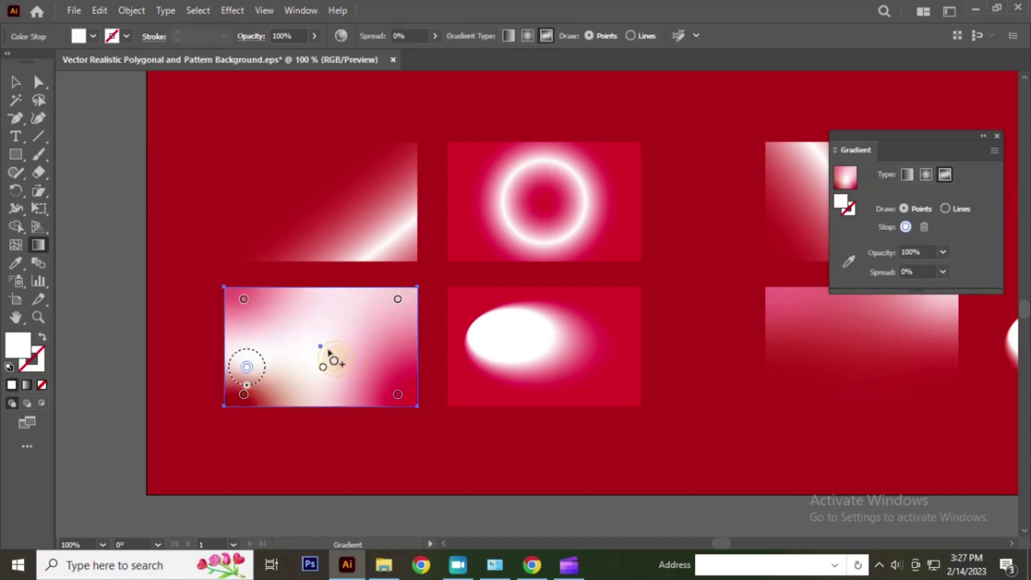
click(363, 352)
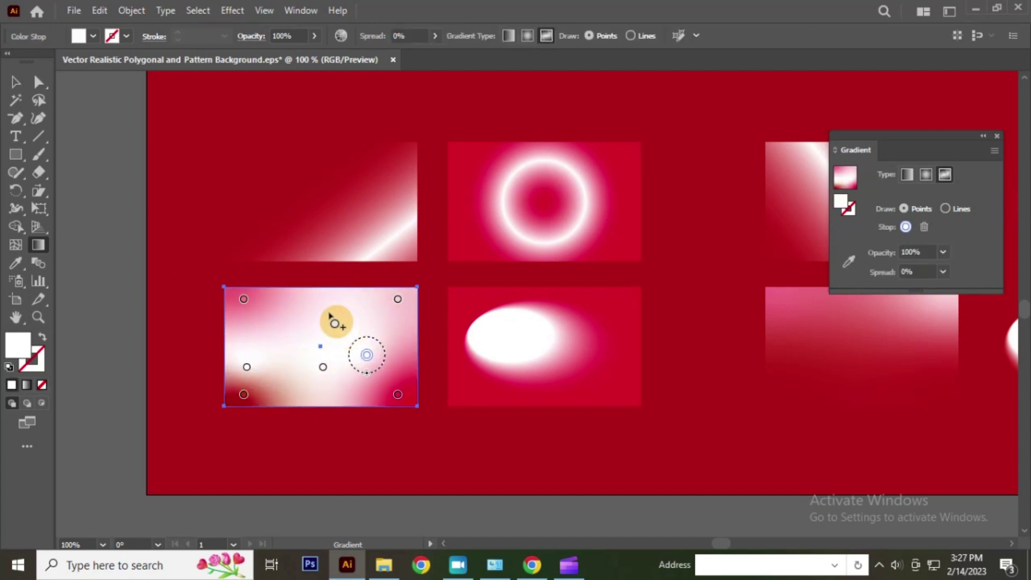
key(ctrl+z)
key(ctrl+z)
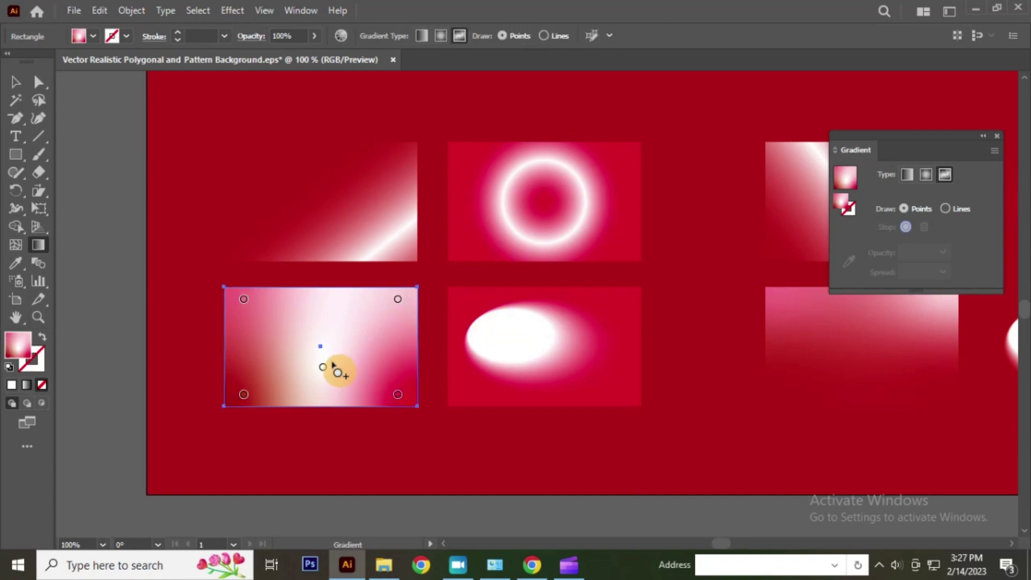
Step: Set the top-left, top-right and centre freeform colour points to 0% opacity
click(243, 300)
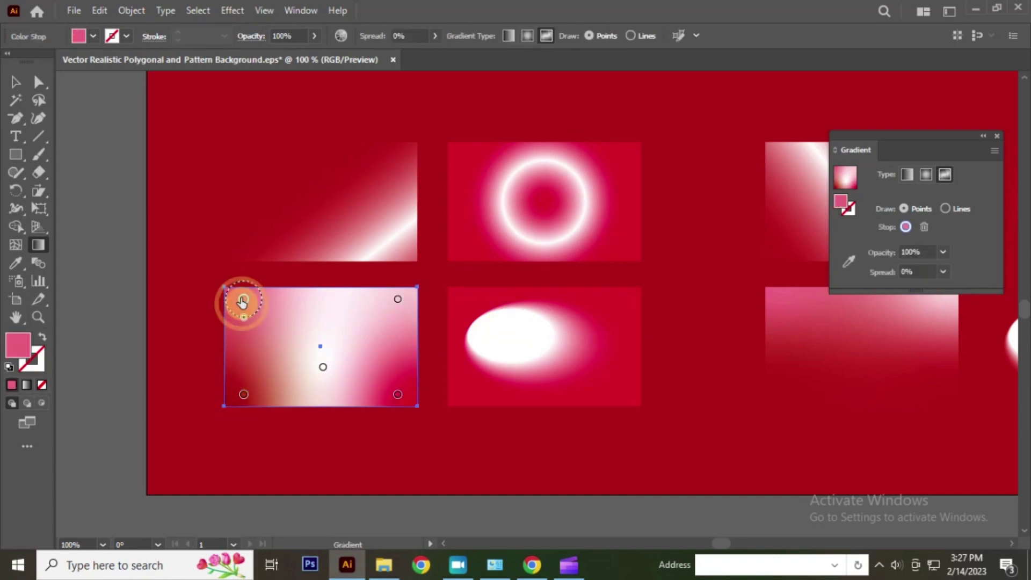
click(943, 253)
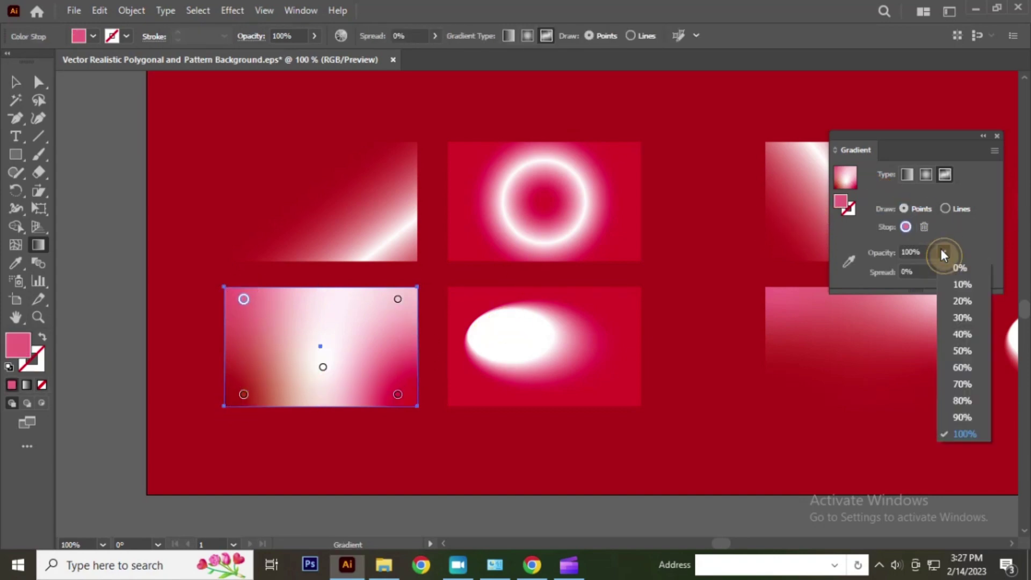
click(960, 270)
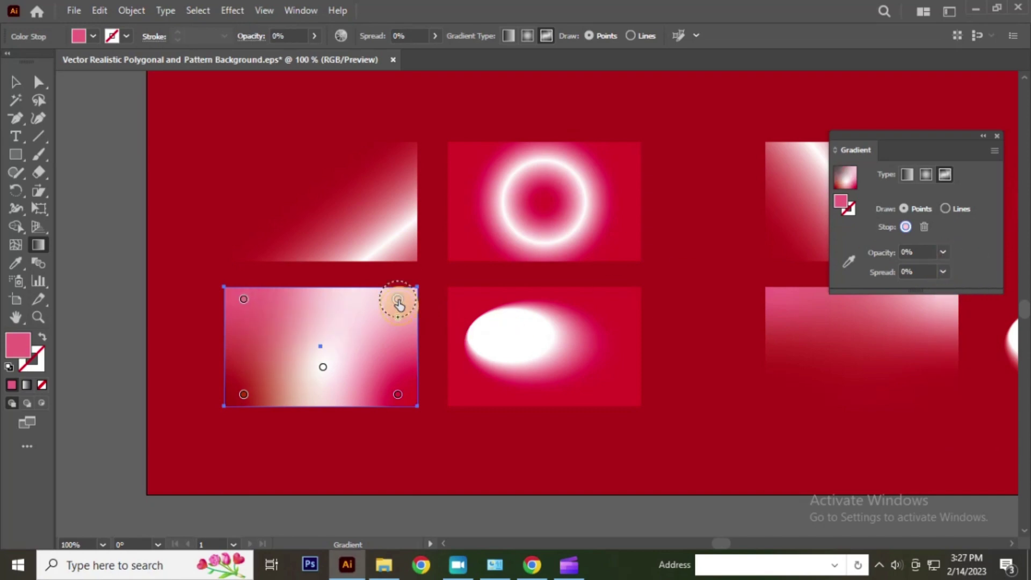
click(398, 300)
click(943, 252)
click(957, 269)
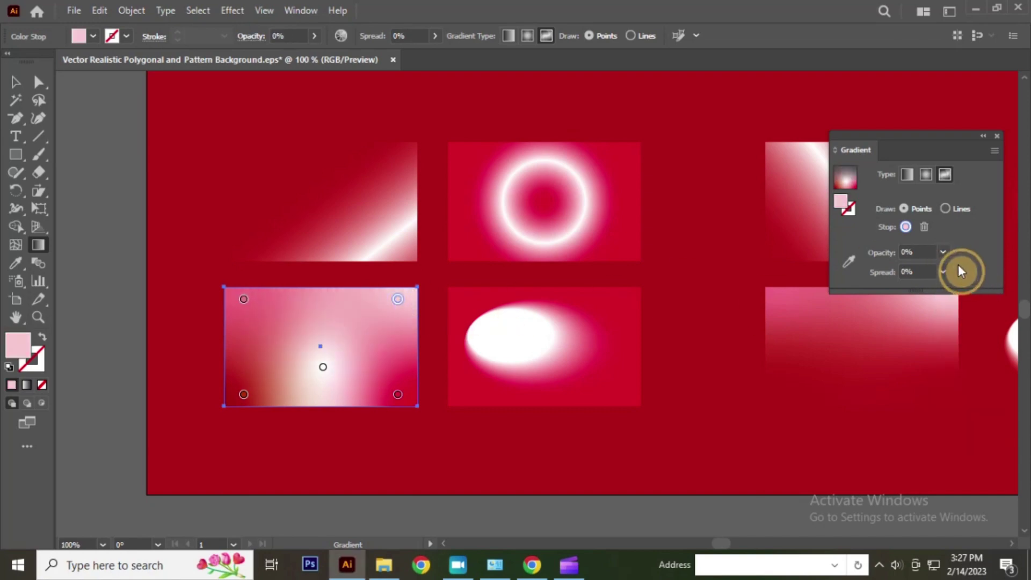
click(324, 369)
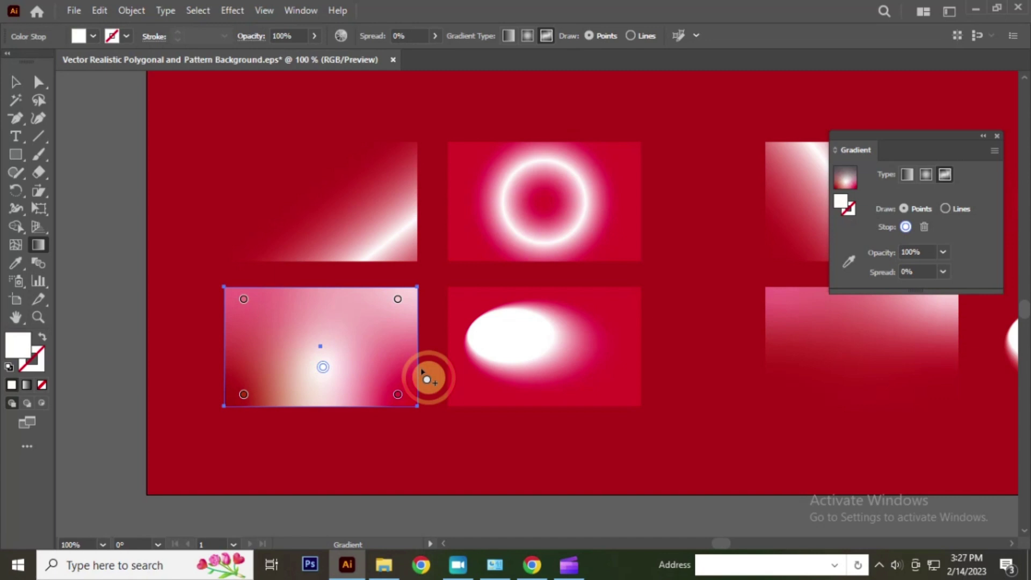
click(943, 252)
click(950, 268)
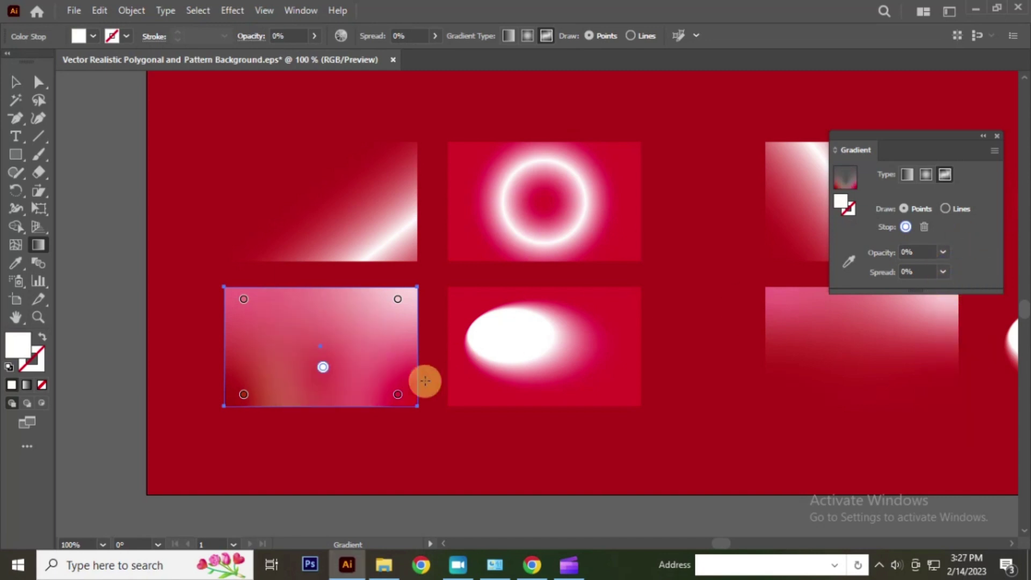
Step: Select the bottom-right colour point and return to the Selection tool
click(397, 396)
scroll(327, 361, down, 2)
scroll(331, 357, down, 1)
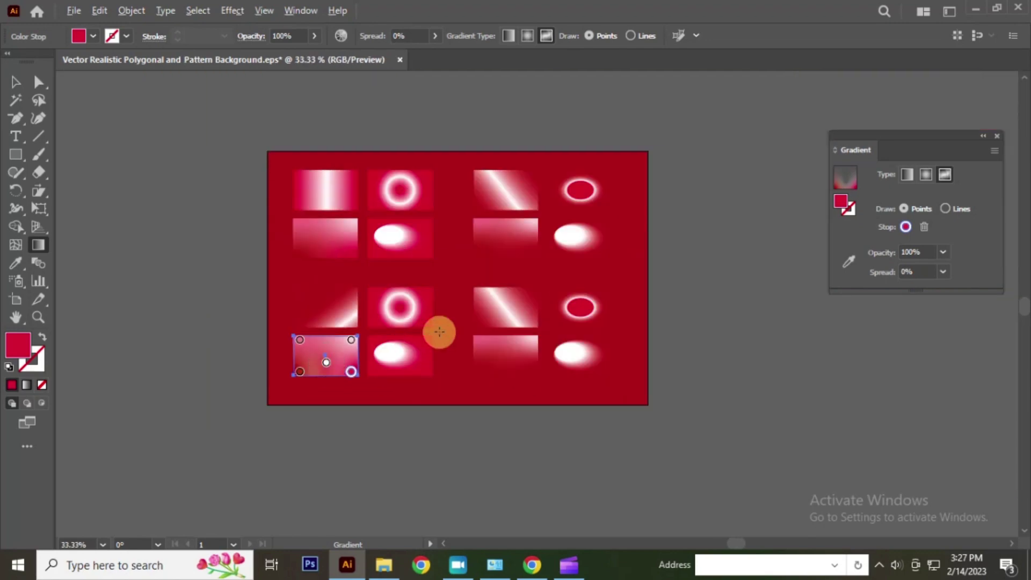
scroll(369, 355, up, 2)
scroll(320, 370, up, 2)
scroll(279, 368, down, 2)
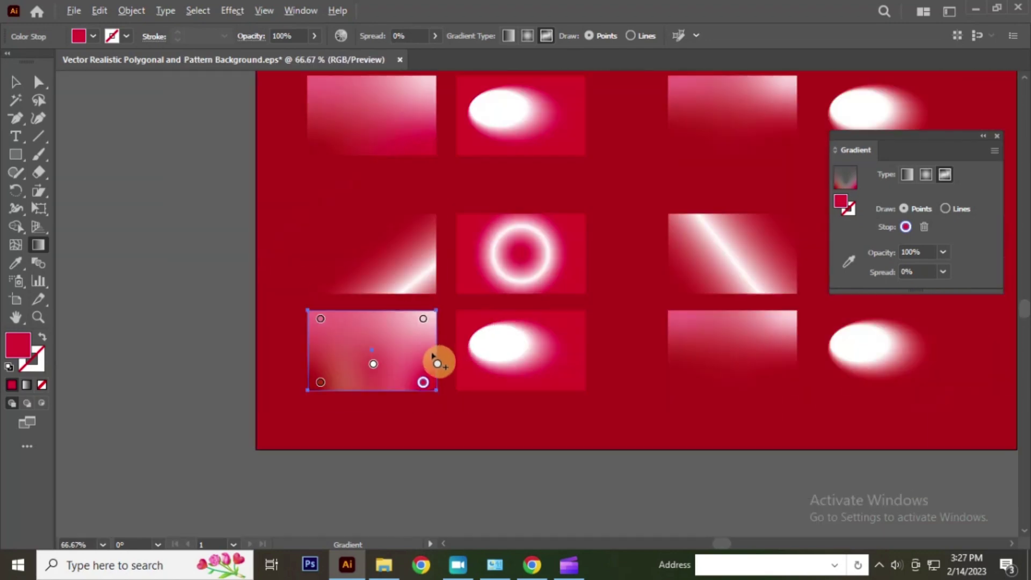
click(15, 82)
Step: Give the bottom-left rectangle a linear gradient fill
click(205, 249)
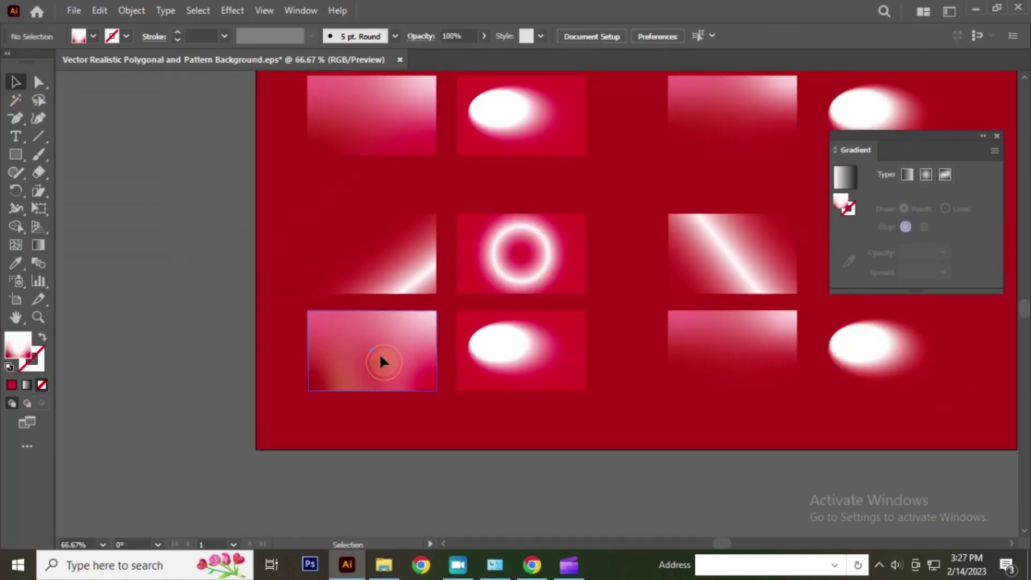
click(379, 352)
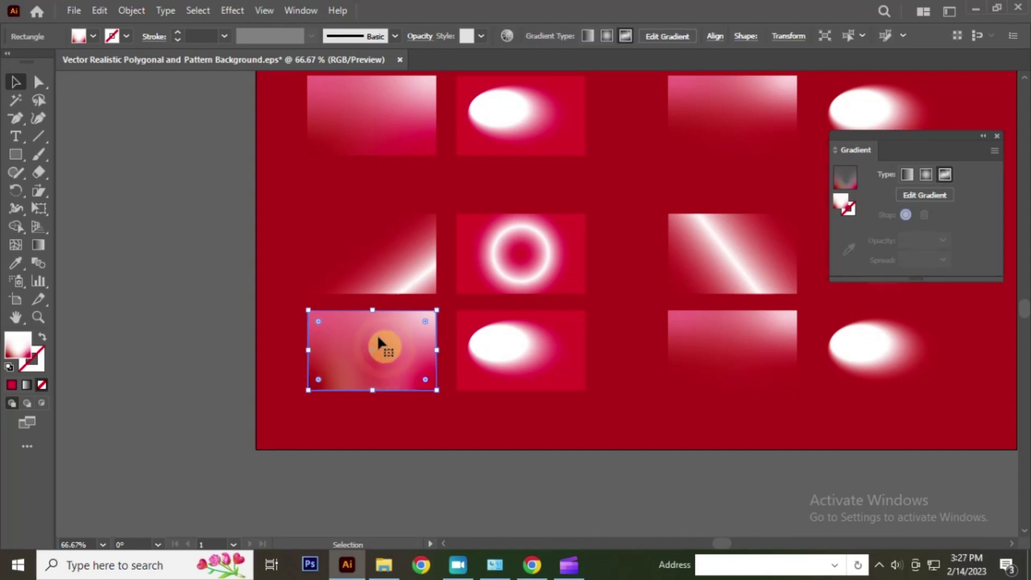
click(907, 175)
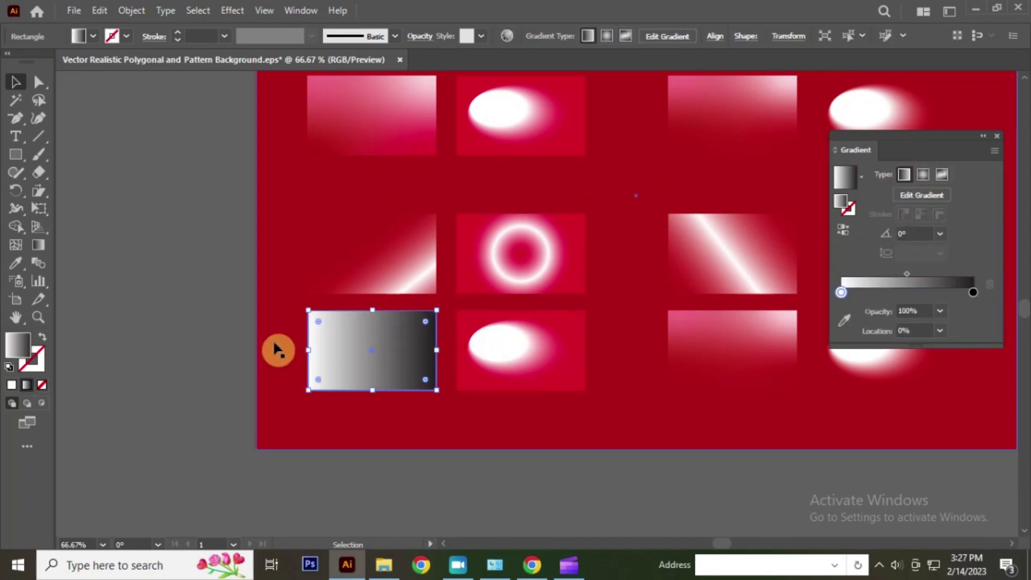
scroll(278, 350, down, 1)
click(218, 281)
scroll(416, 369, up, 1)
click(309, 318)
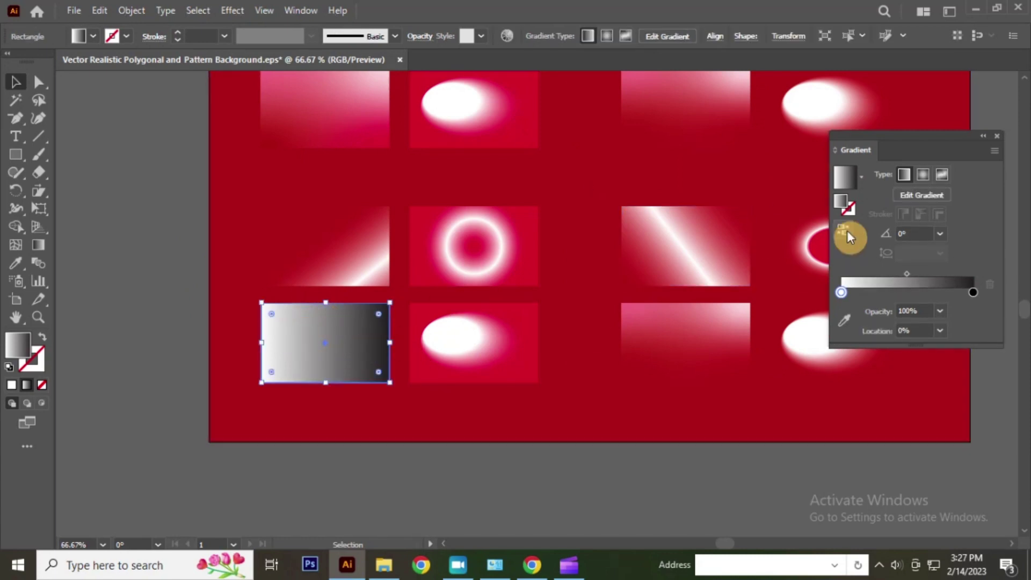
Step: Change the gradient's black end stop to a red swatch
double_click(973, 293)
click(821, 340)
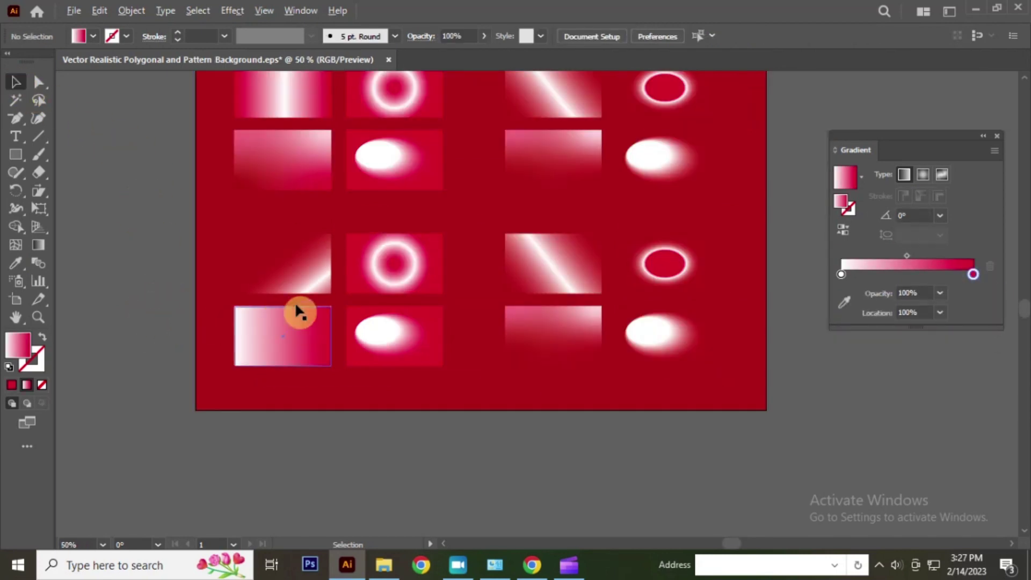
scroll(391, 306, down, 1)
scroll(442, 336, up, 1)
scroll(257, 315, up, 1)
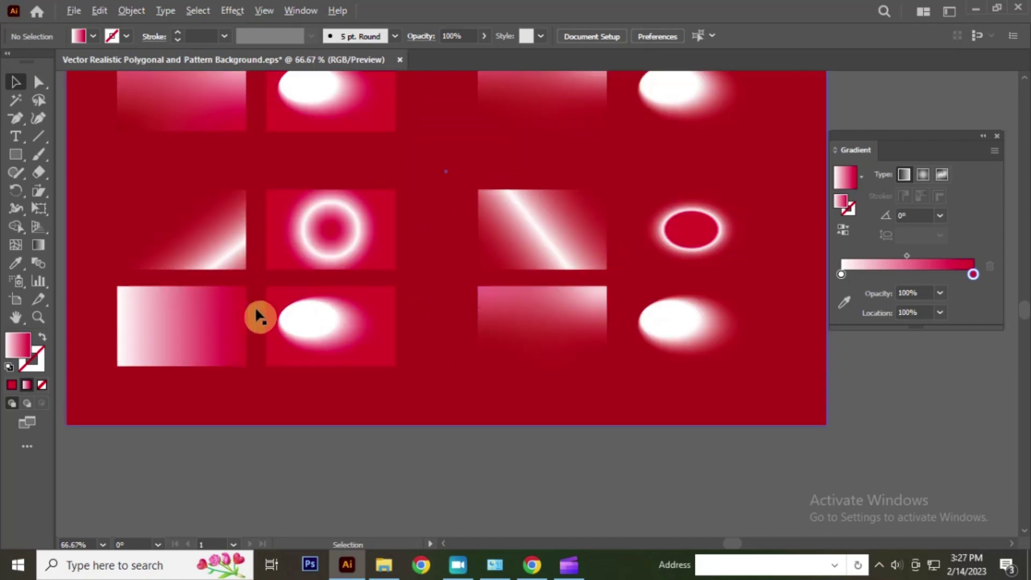
Step: Redraw the radial gradient so its white glow centres near the bottom edge
click(309, 310)
scroll(284, 323, up, 1)
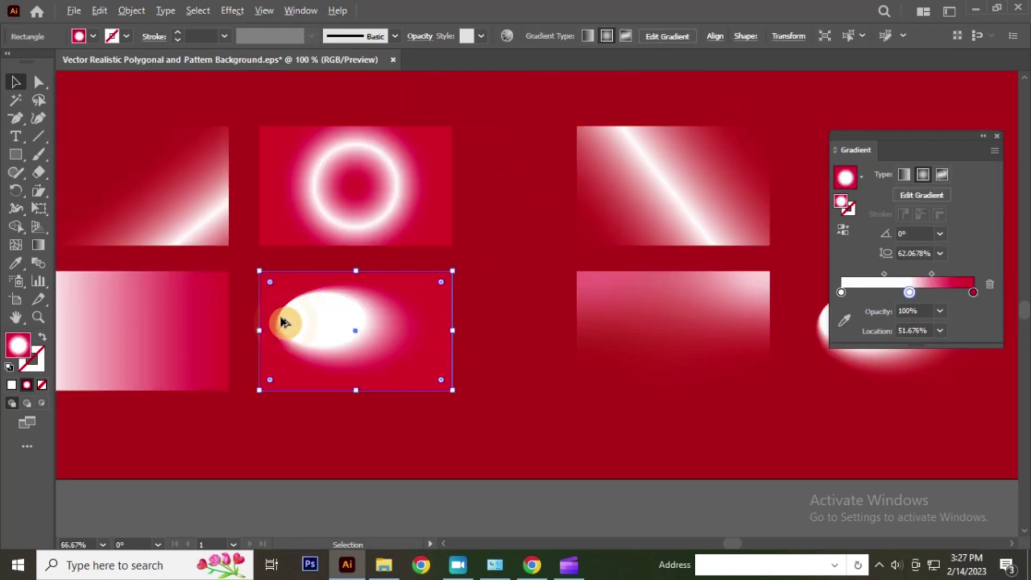
click(34, 252)
mouse_move(449, 297)
mouse_down()
mouse_move(326, 385)
mouse_move(294, 299)
mouse_up()
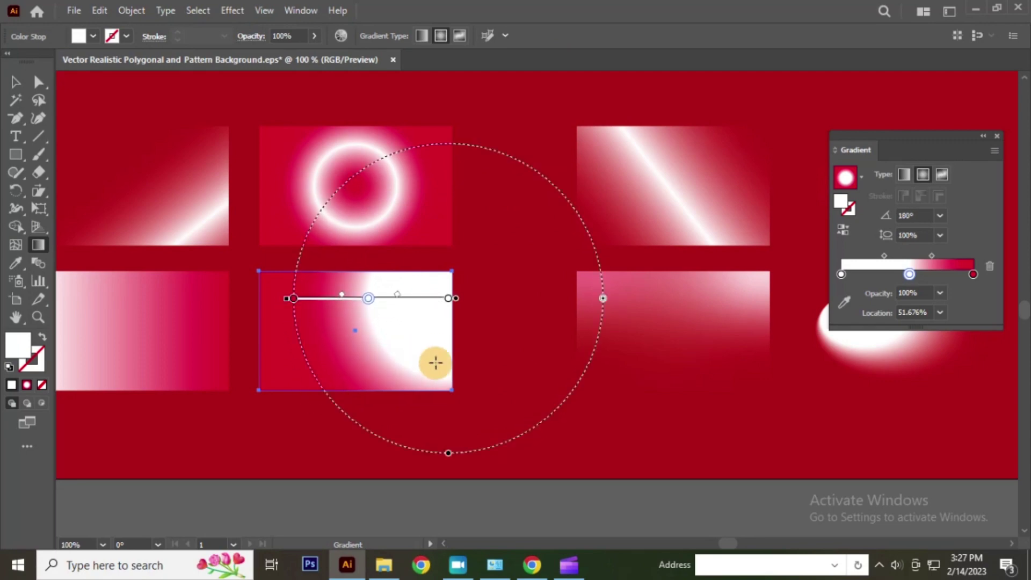
drag(440, 394, 358, 227)
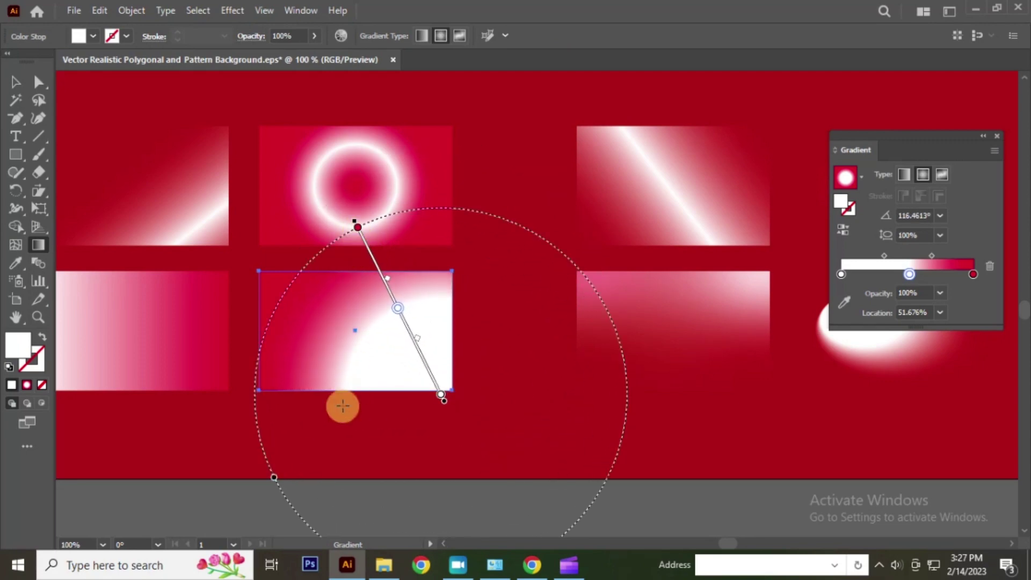
drag(343, 406, 345, 303)
drag(404, 402, 349, 280)
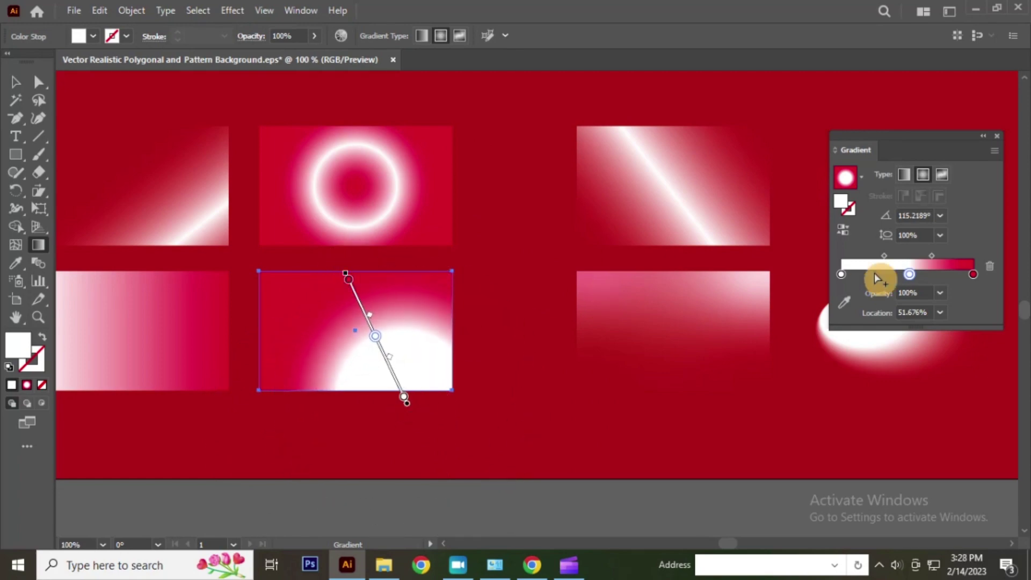
click(349, 279)
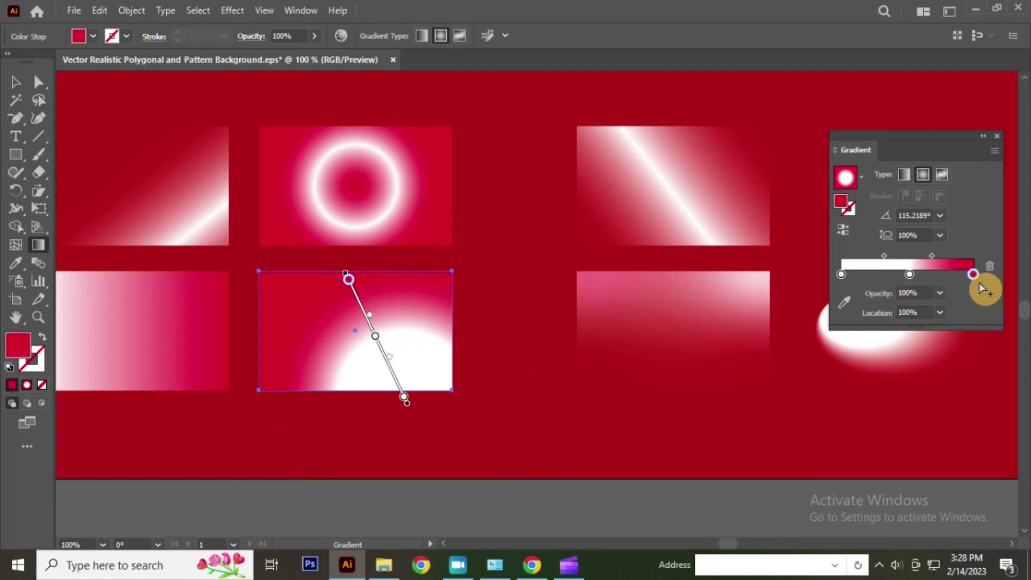
click(938, 295)
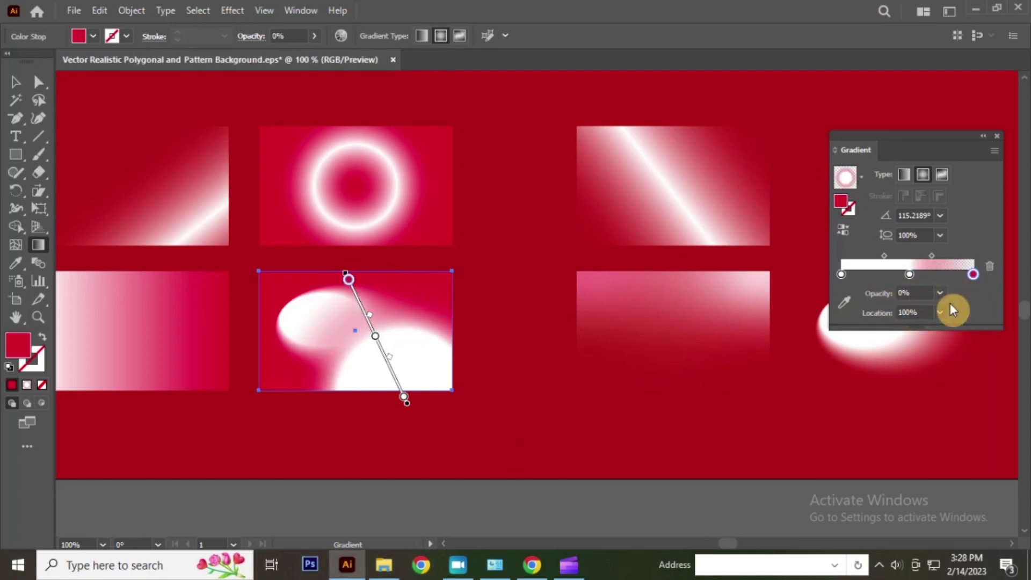
key(ctrl+z)
Step: Zoom out and in on the artboard and select the bottom-right glow rectangle
click(8, 84)
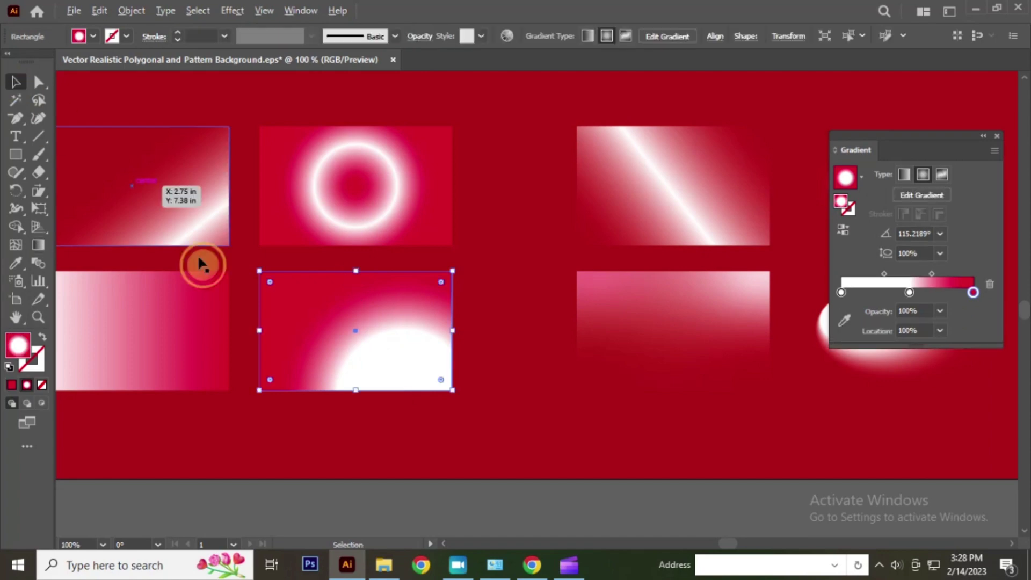
key(ctrl+minus)
key(ctrl+minus)
key(ctrl+minus)
click(694, 348)
key(ctrl+plus)
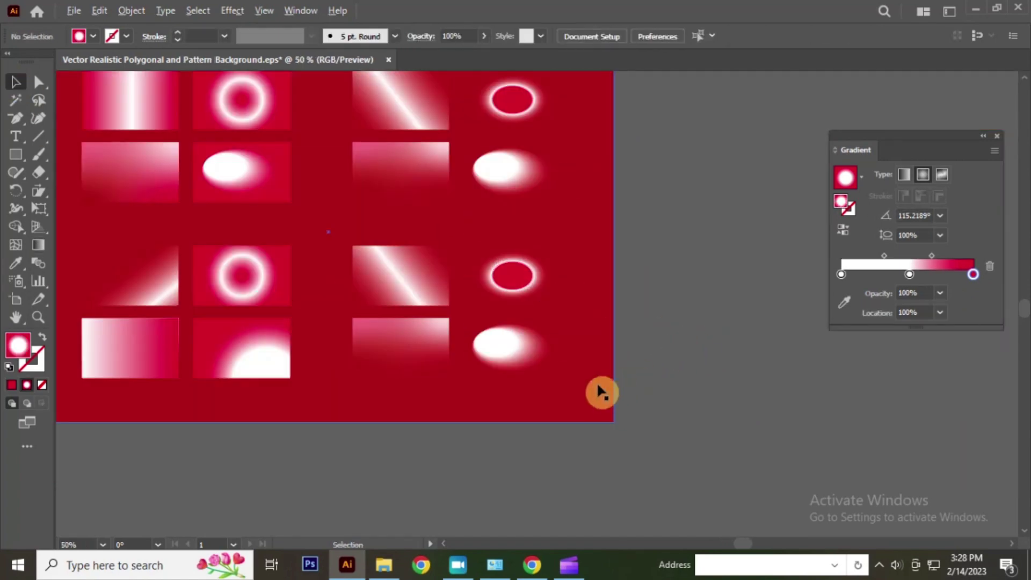
key(ctrl+plus)
click(511, 327)
key(ctrl+minus)
key(ctrl+minus)
Step: Replace the ring rectangle's white stop with a new white middle stop
key(ctrl+plus)
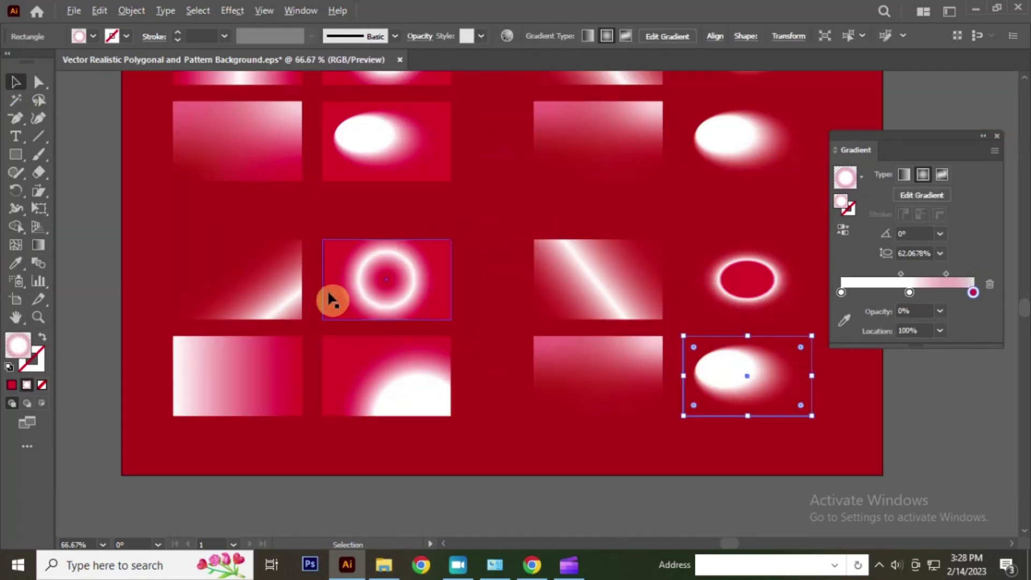
click(414, 276)
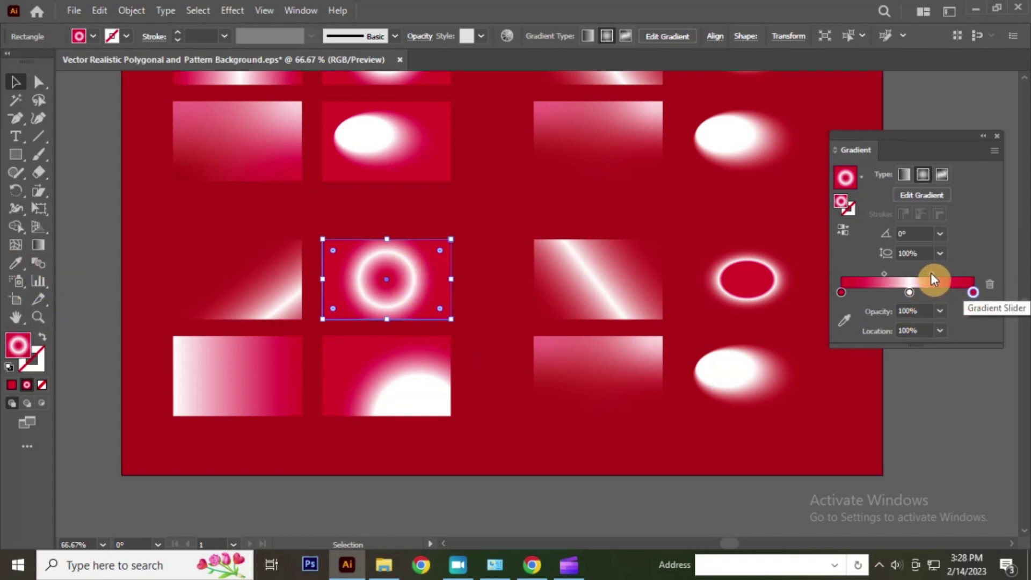
drag(930, 274, 964, 275)
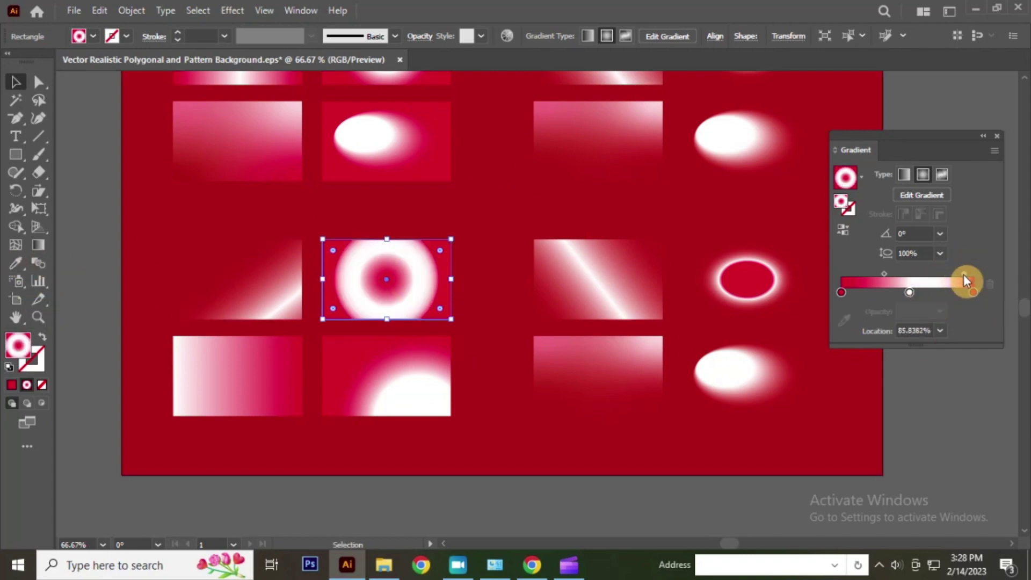
drag(909, 292, 915, 312)
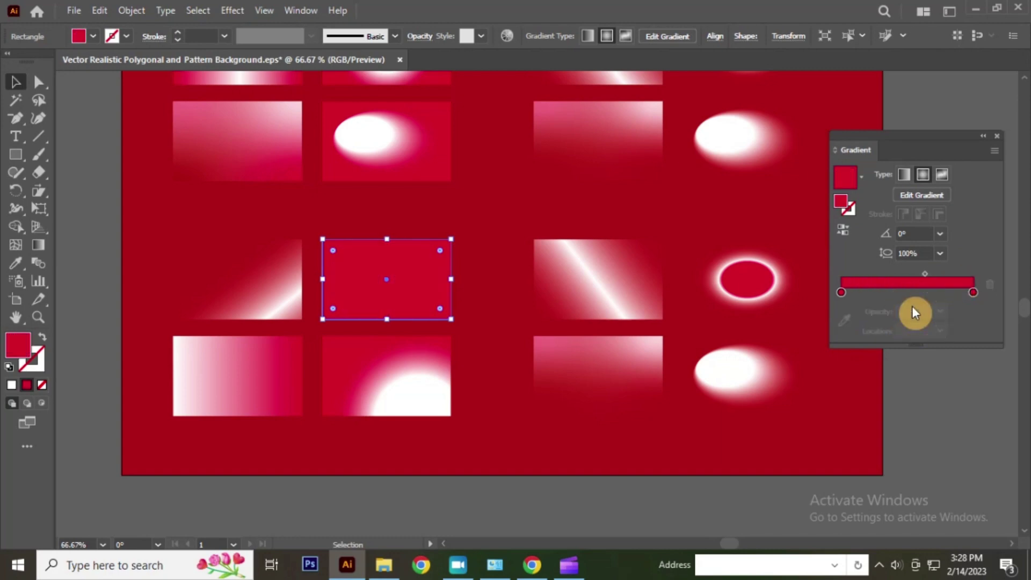
click(917, 294)
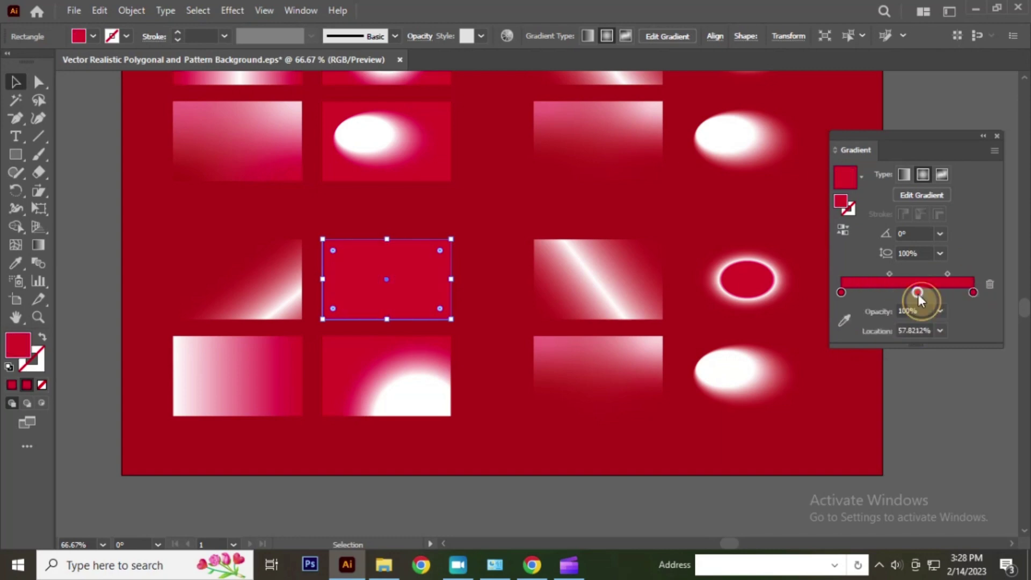
double_click(917, 294)
click(800, 339)
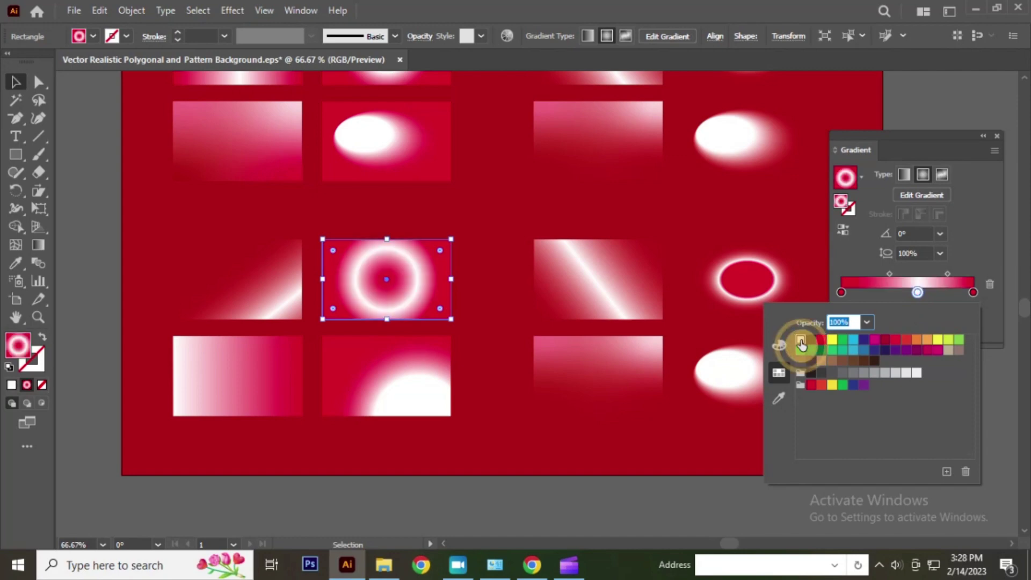
Step: Set both red end stops of the ring gradient to 0% opacity
click(973, 292)
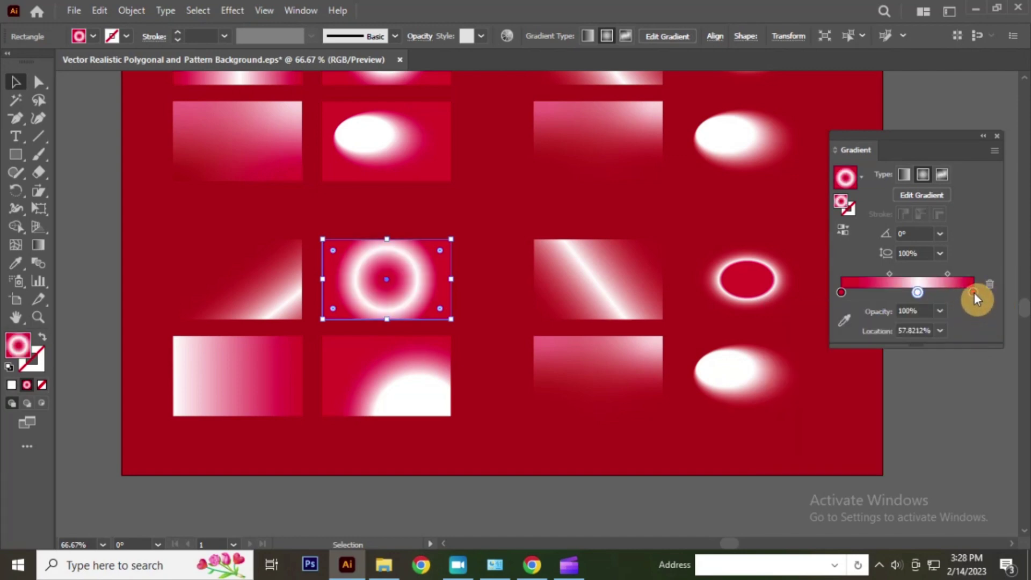
click(940, 311)
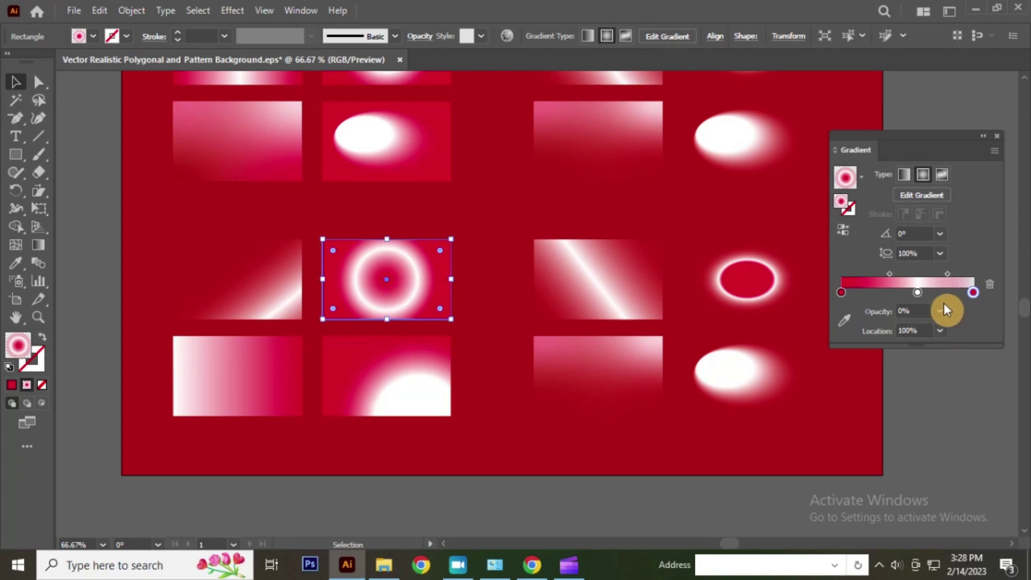
click(841, 293)
click(939, 312)
click(955, 330)
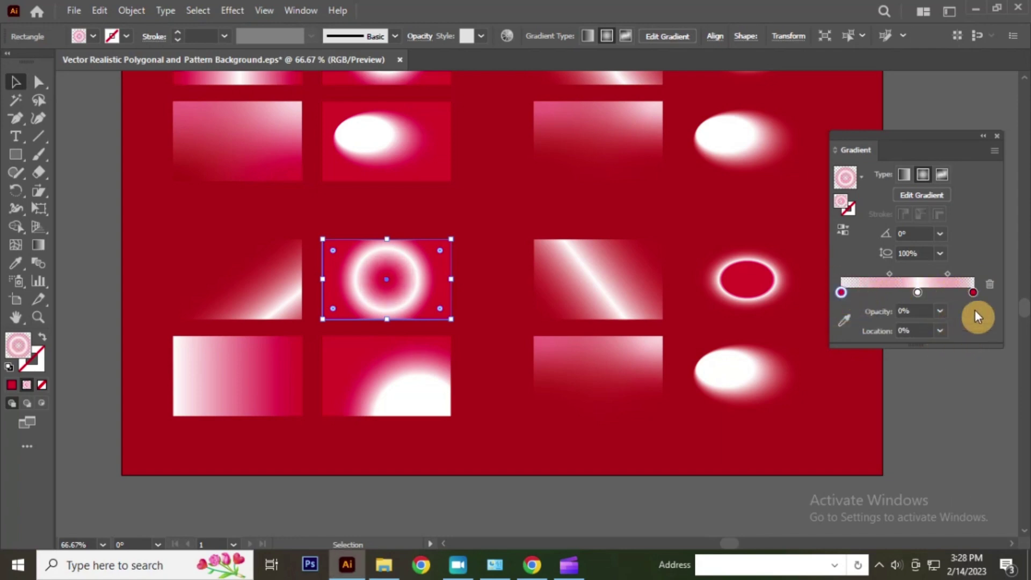
scroll(415, 323, down, 1)
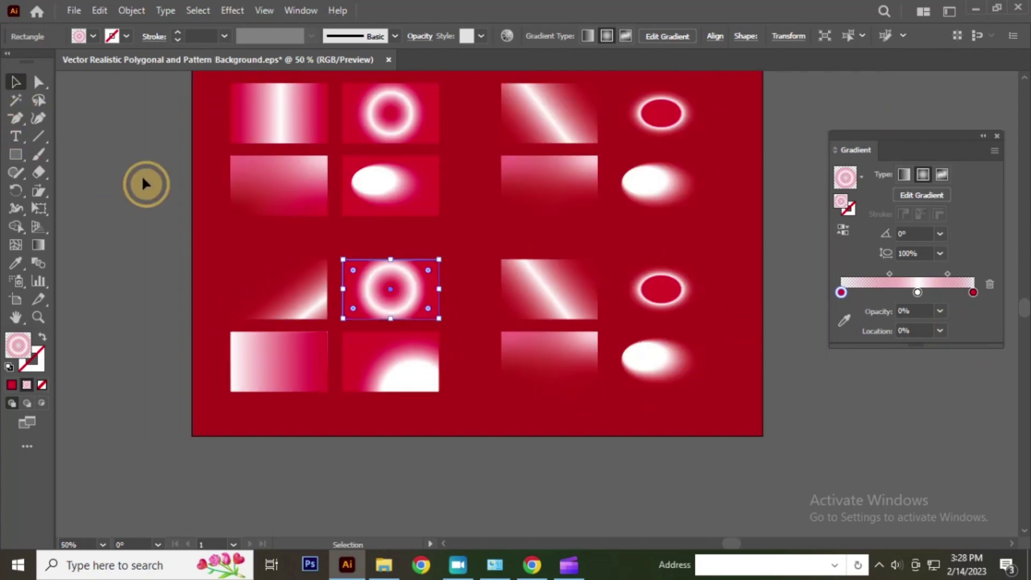
click(147, 188)
click(417, 291)
scroll(417, 290, up, 2)
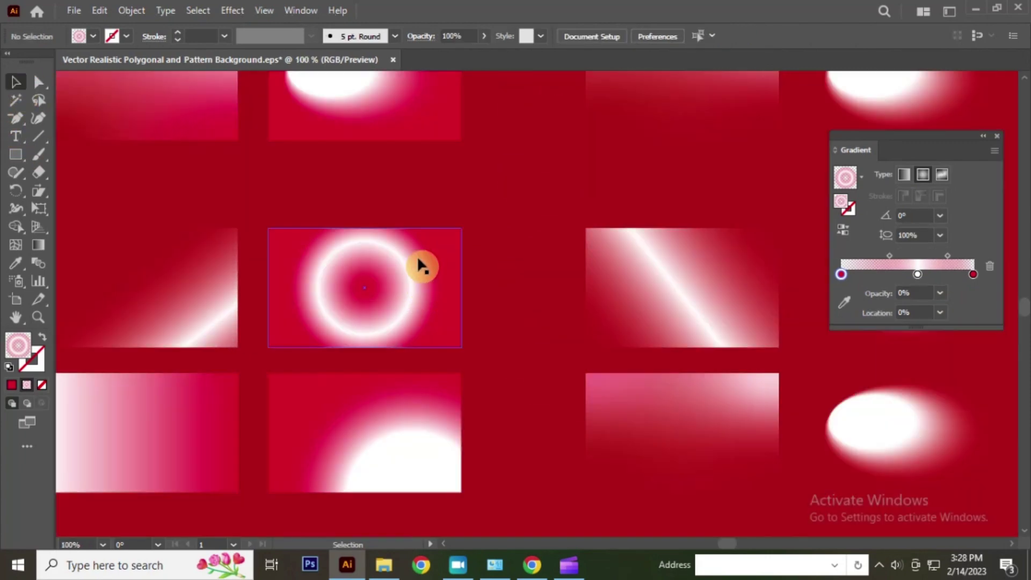
scroll(417, 263, down, 1)
scroll(385, 325, down, 2)
scroll(396, 318, up, 1)
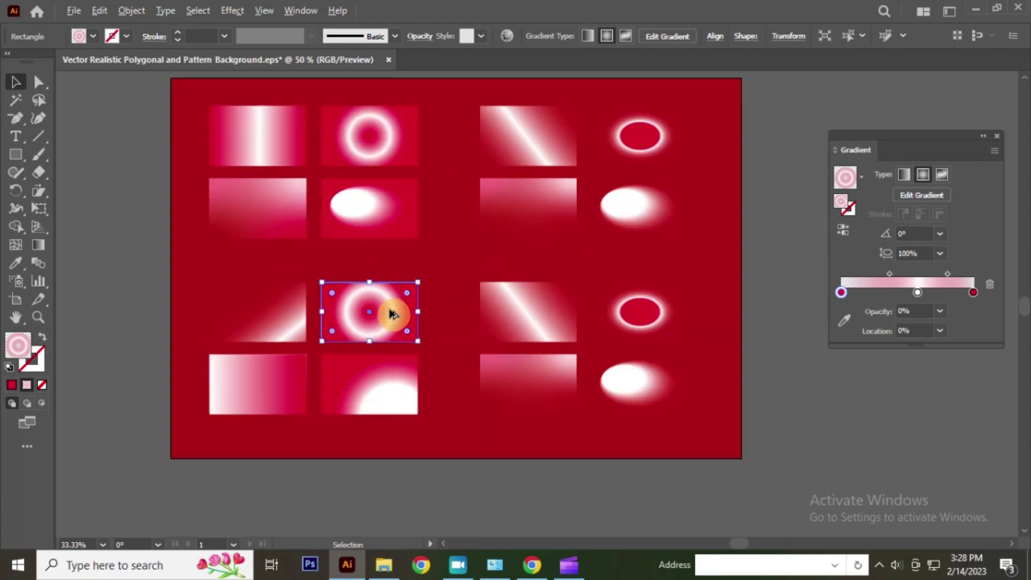
scroll(391, 314, up, 1)
scroll(390, 315, up, 1)
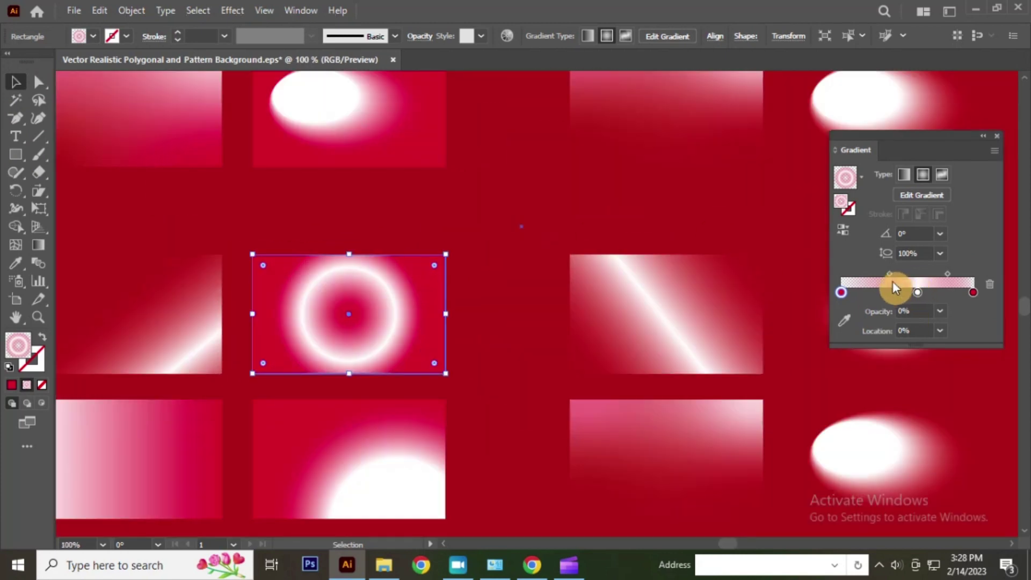
click(973, 292)
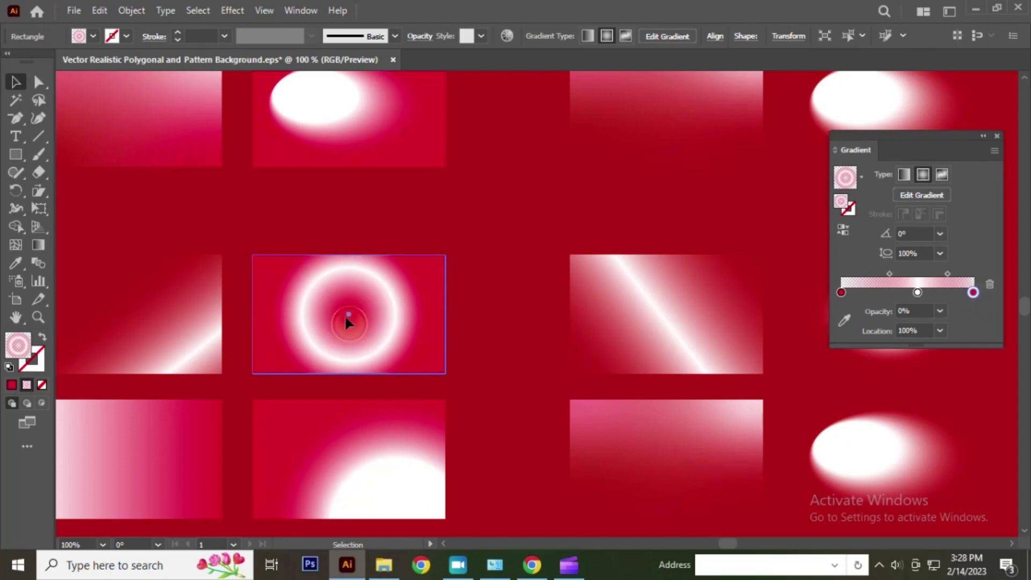
drag(347, 322, 510, 350)
key(ctrl+z)
click(397, 330)
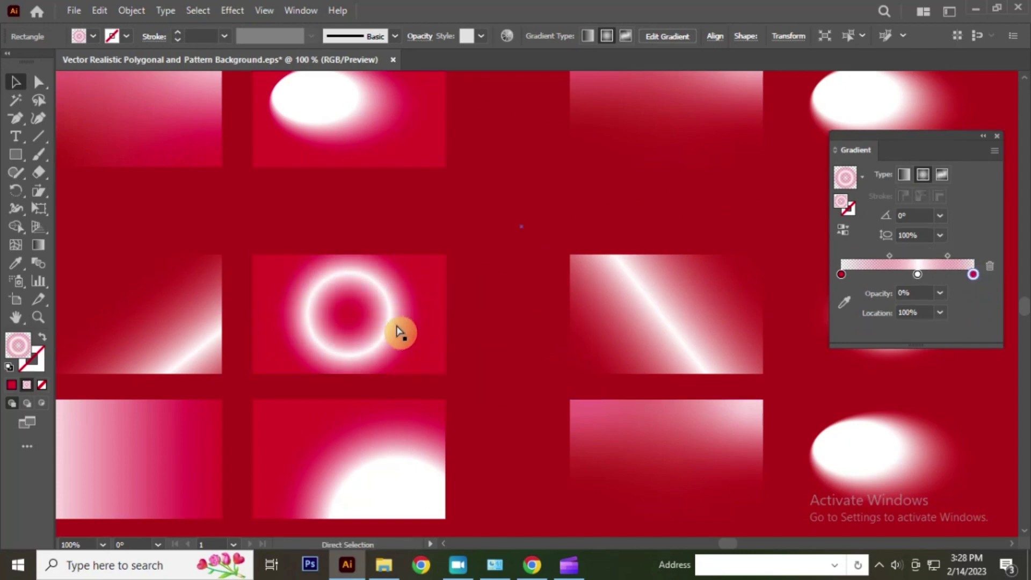
key(ctrl+z)
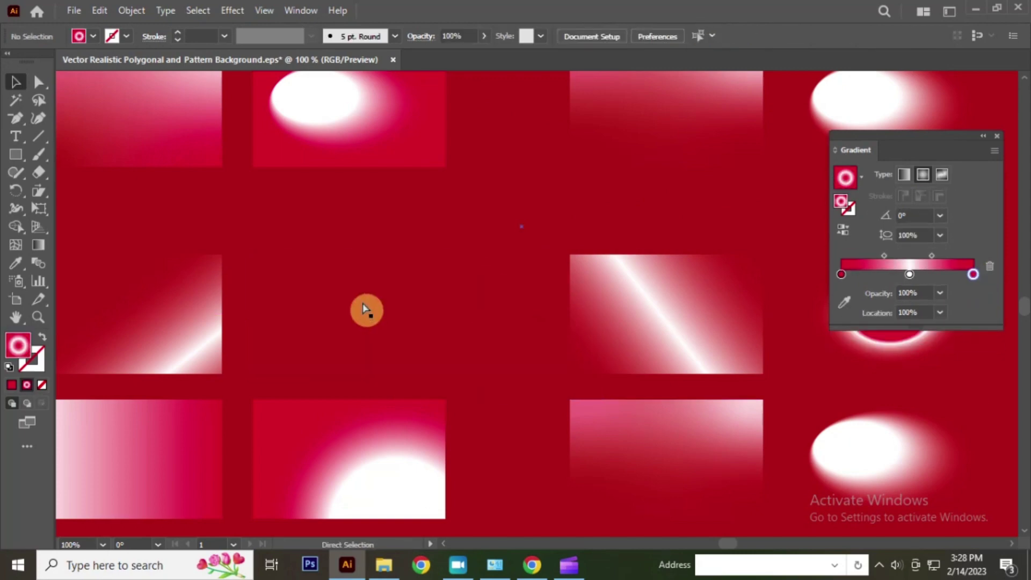
key(ctrl+shift+z)
scroll(378, 275, down, 3)
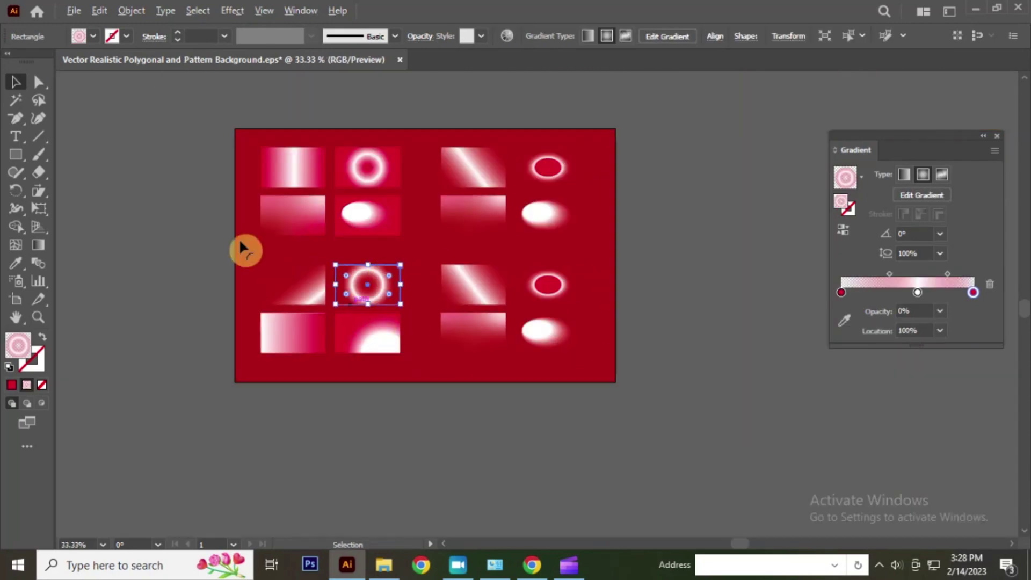
click(390, 301)
scroll(376, 298, up, 3)
click(462, 263)
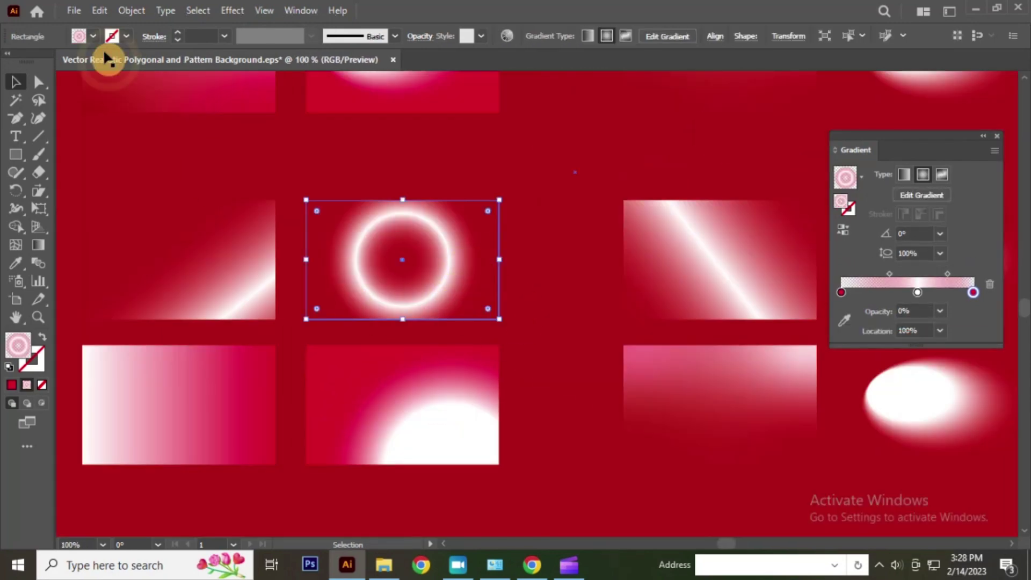
click(97, 9)
Step: Dismiss the Edit menu, zoom out and select the ring rectangle
click(133, 68)
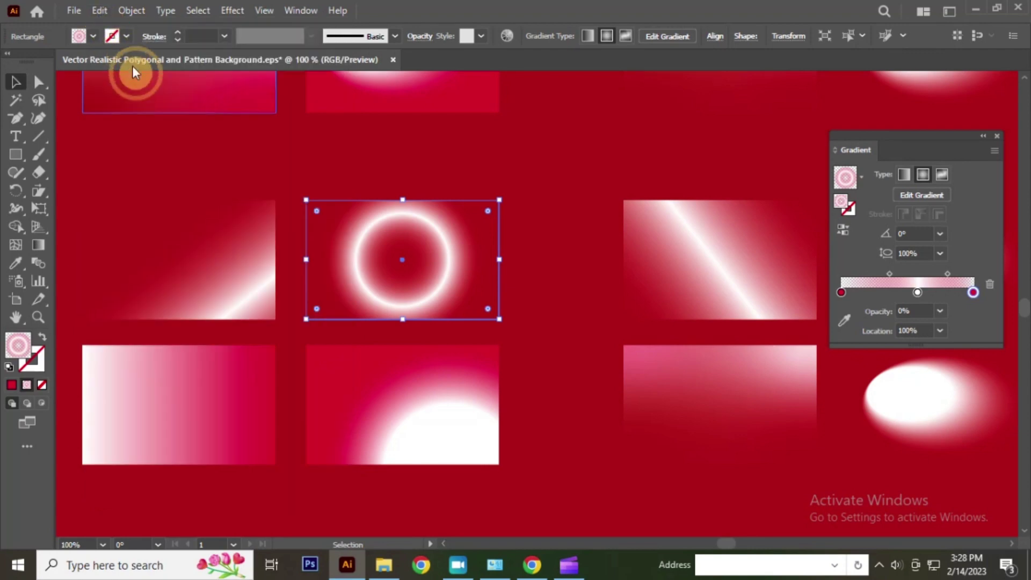
click(96, 11)
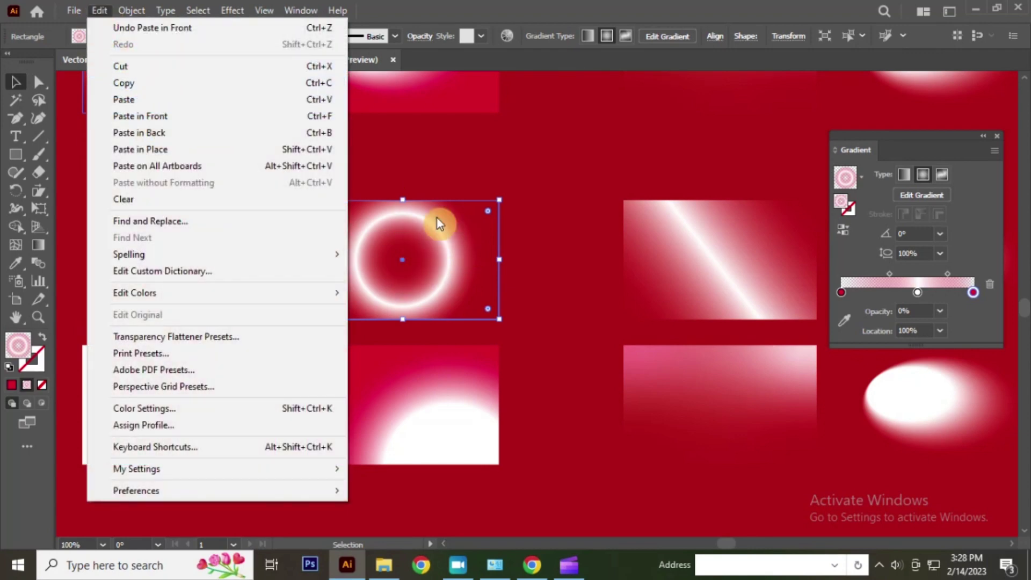
key(Escape)
key(ctrl+minus)
key(ctrl+minus)
key(ctrl+minus)
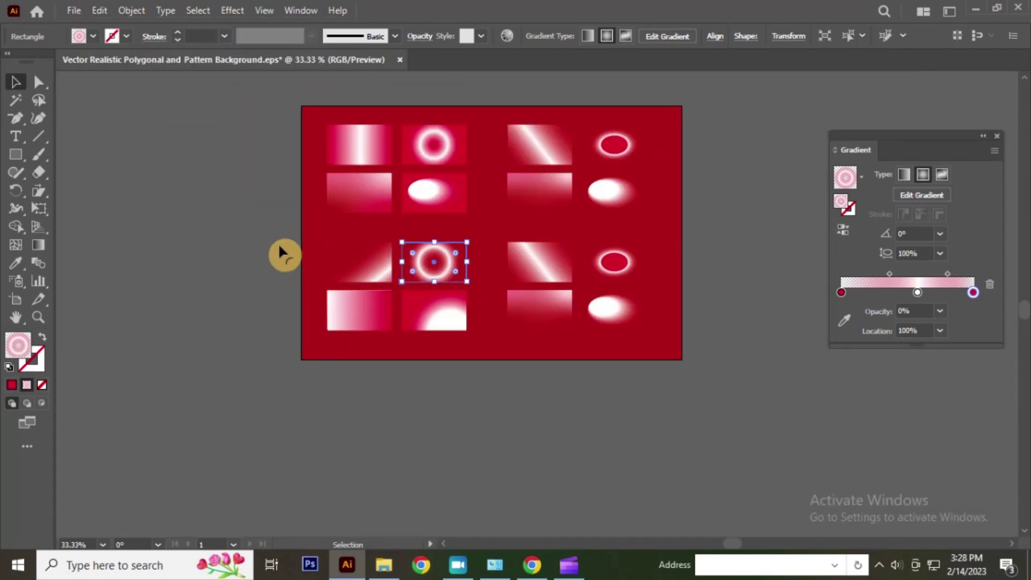
click(648, 272)
scroll(649, 272, up, 1)
scroll(454, 269, up, 1)
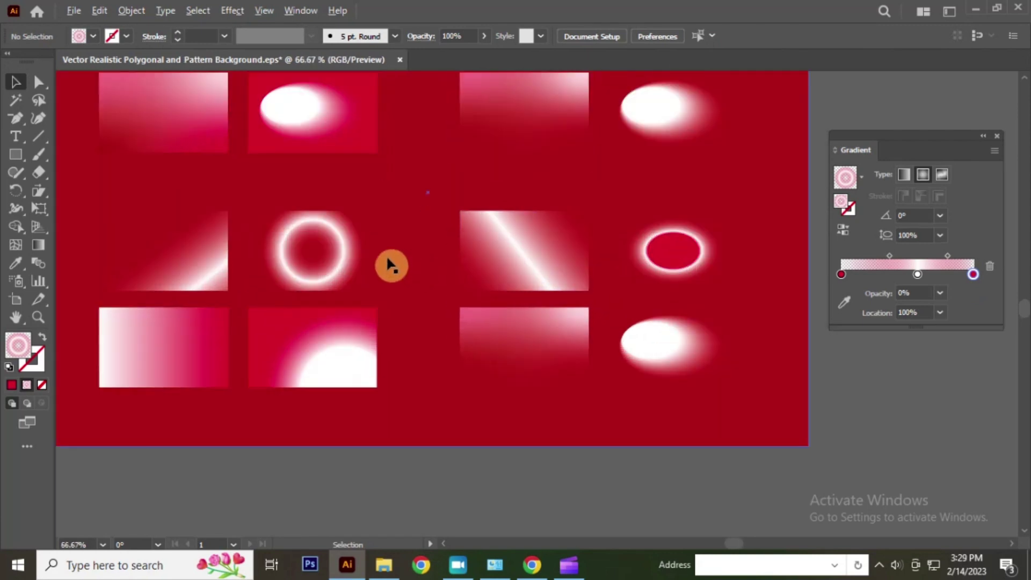
click(338, 256)
scroll(298, 249, up, 2)
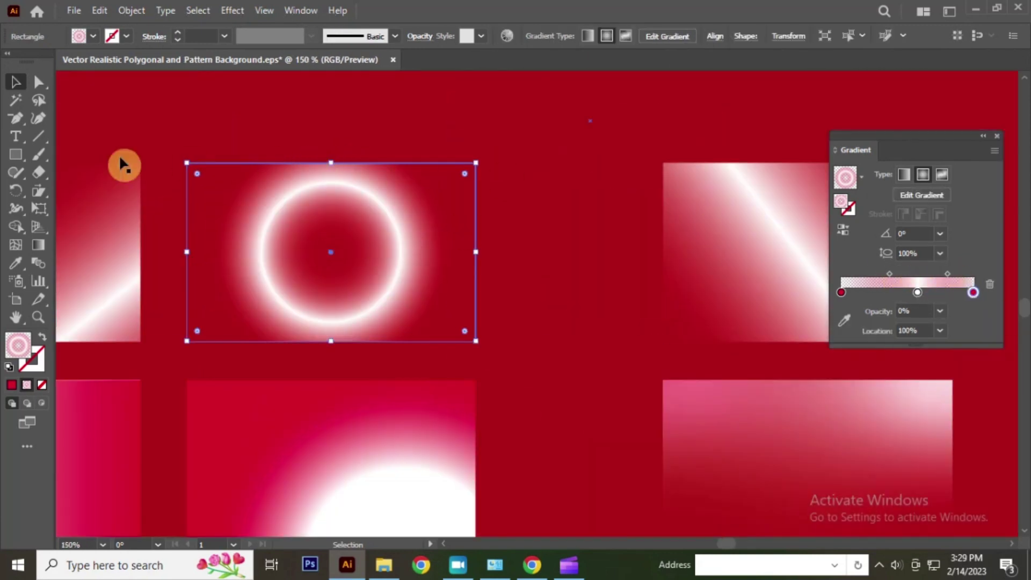
Step: Drag the gradient circle's top handle down into a horizontal oval, then deselect
click(36, 248)
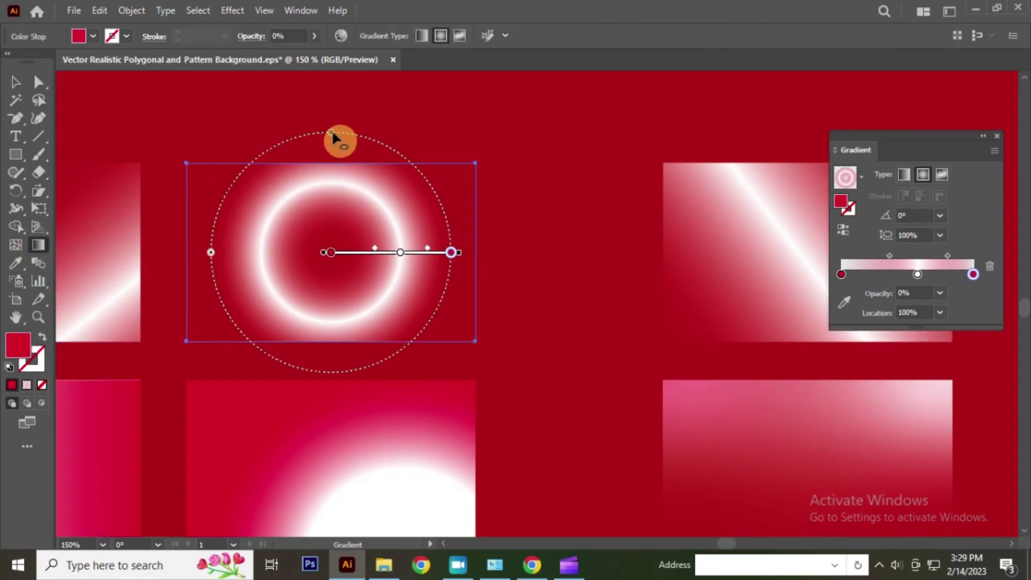
drag(331, 132, 320, 167)
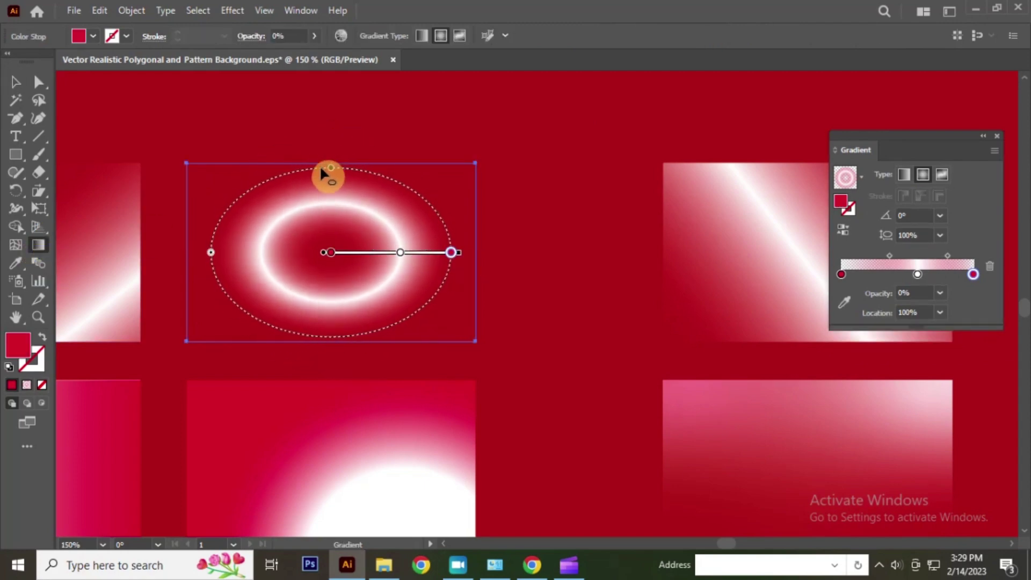
scroll(299, 276, down, 3)
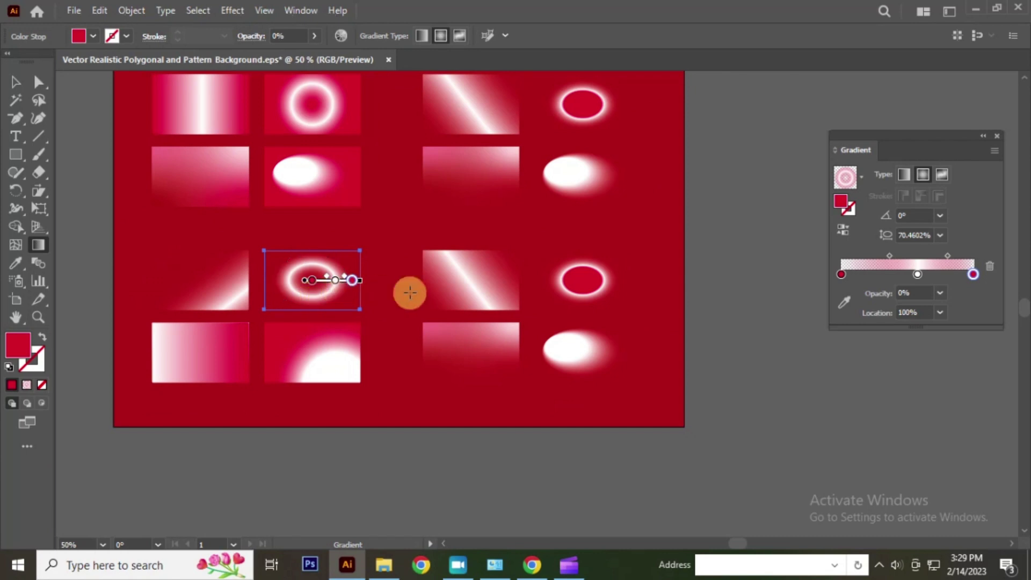
click(11, 90)
click(93, 137)
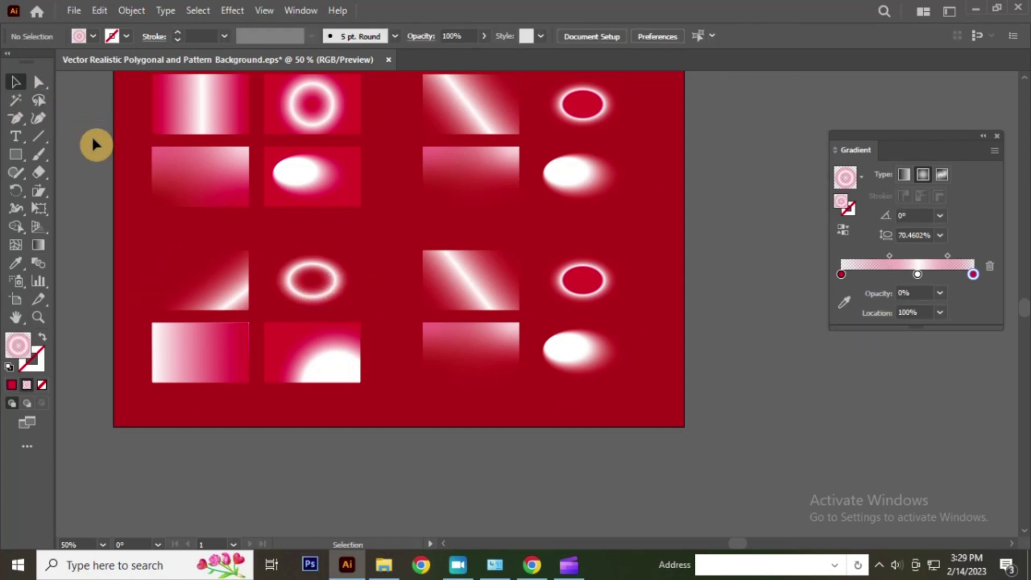
scroll(501, 303, up, 2)
scroll(553, 318, down, 1)
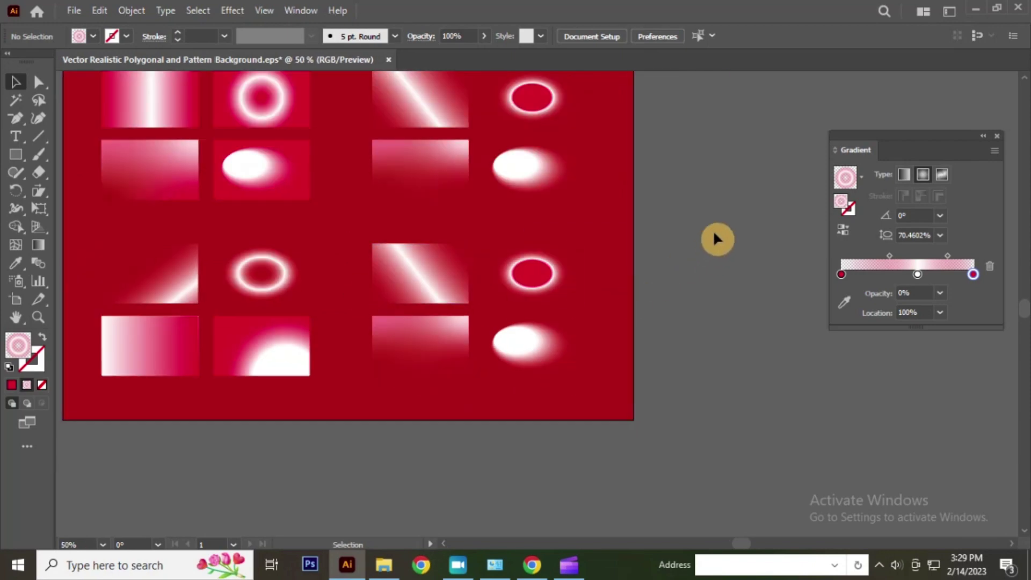
Step: Undo the last edit and Paste in Front to restore the white-blob rectangle
click(246, 364)
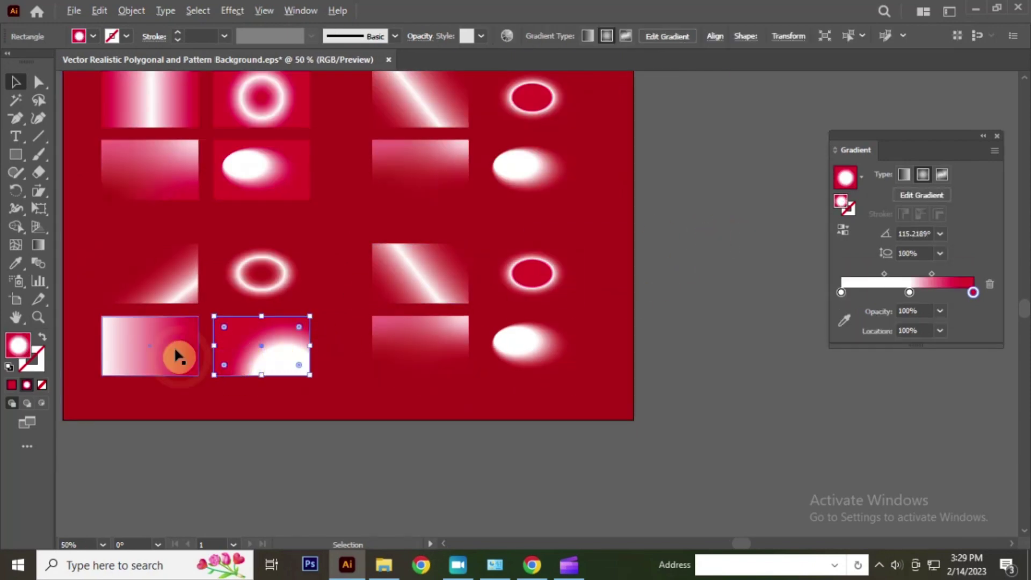
scroll(177, 357, up, 1)
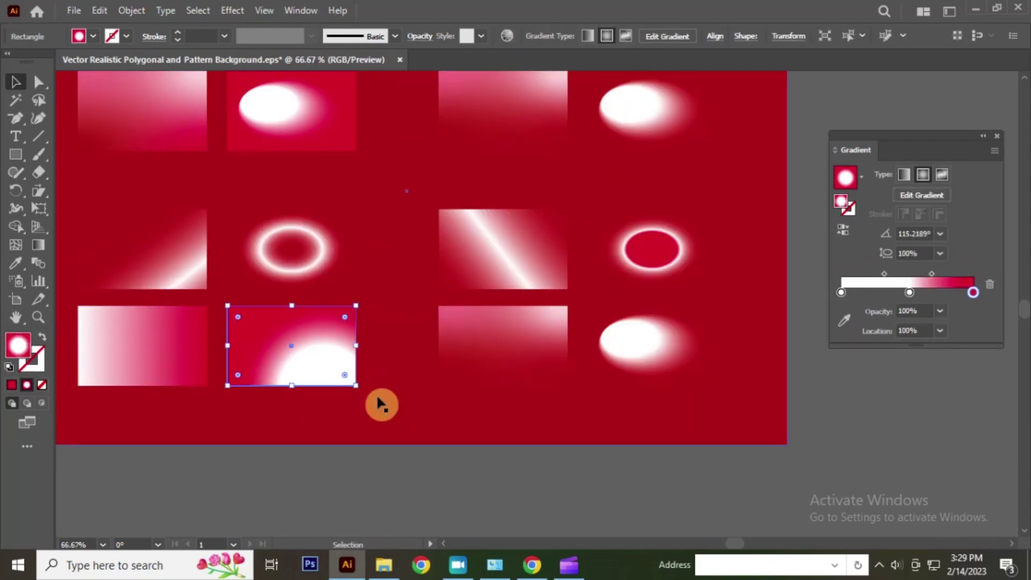
key(ctrl+z)
key(ctrl+z)
key(ctrl+z)
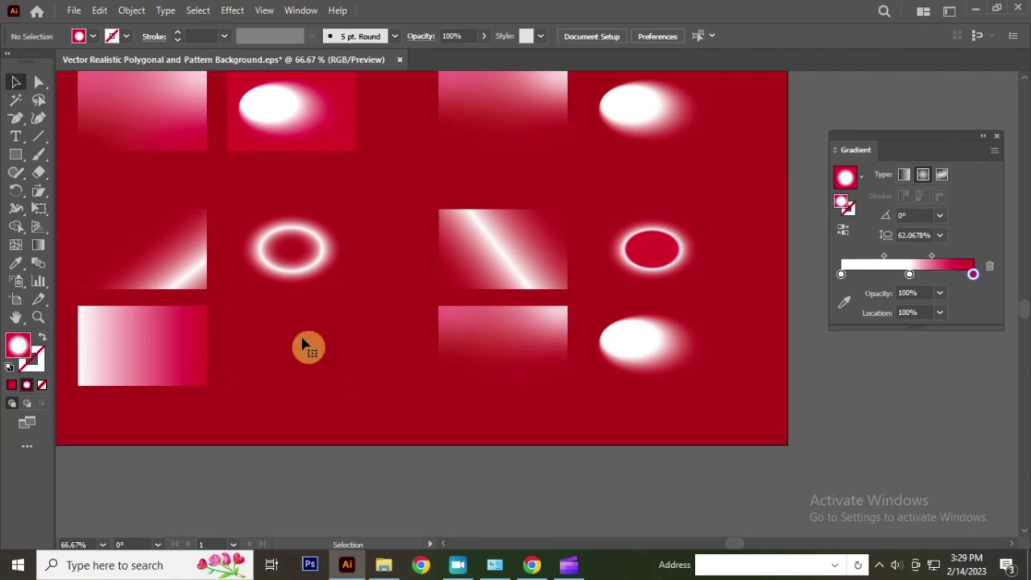
click(99, 9)
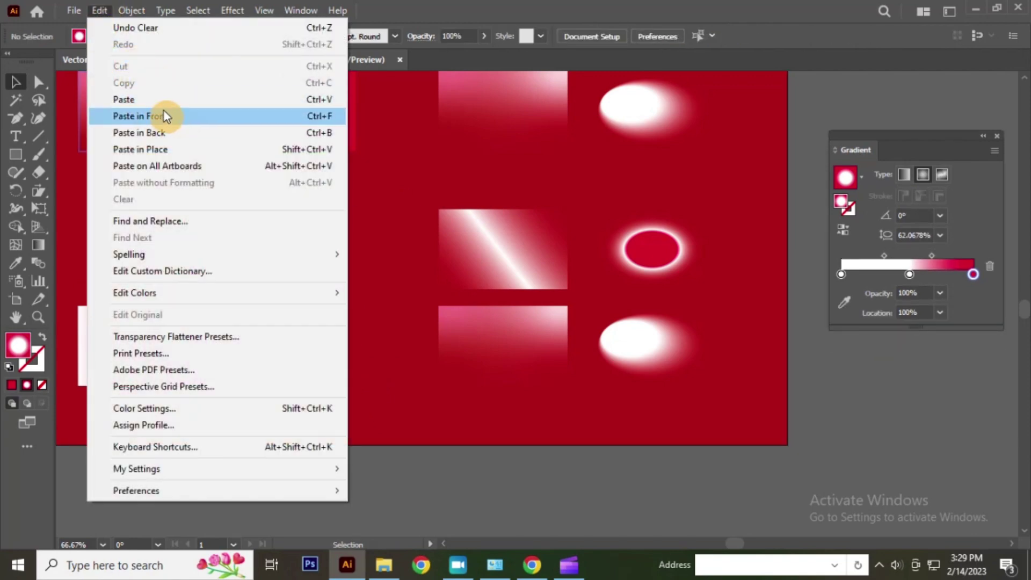
click(163, 116)
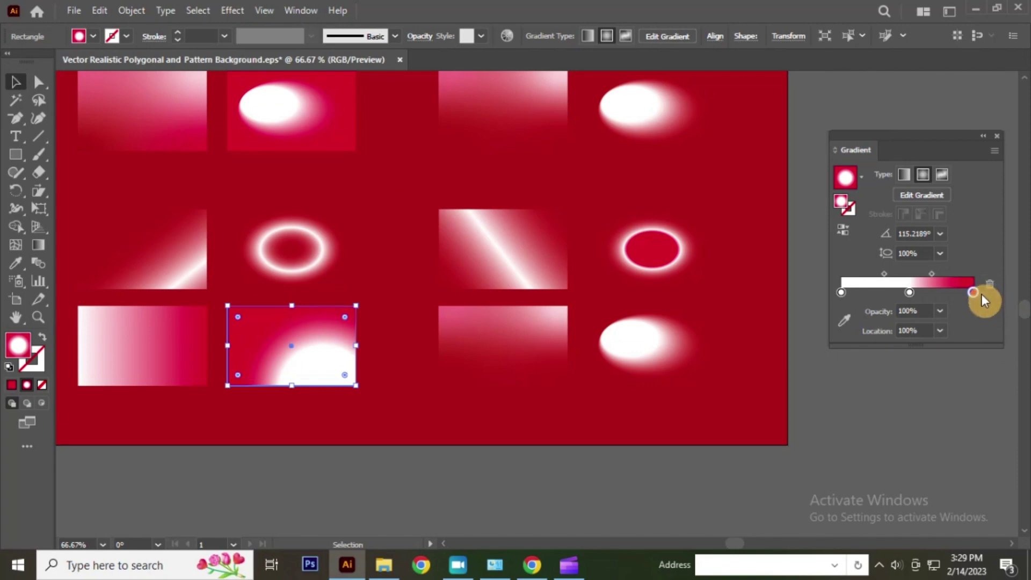
Step: Set the red end stop to 0% opacity and deselect to preview
click(939, 311)
click(955, 327)
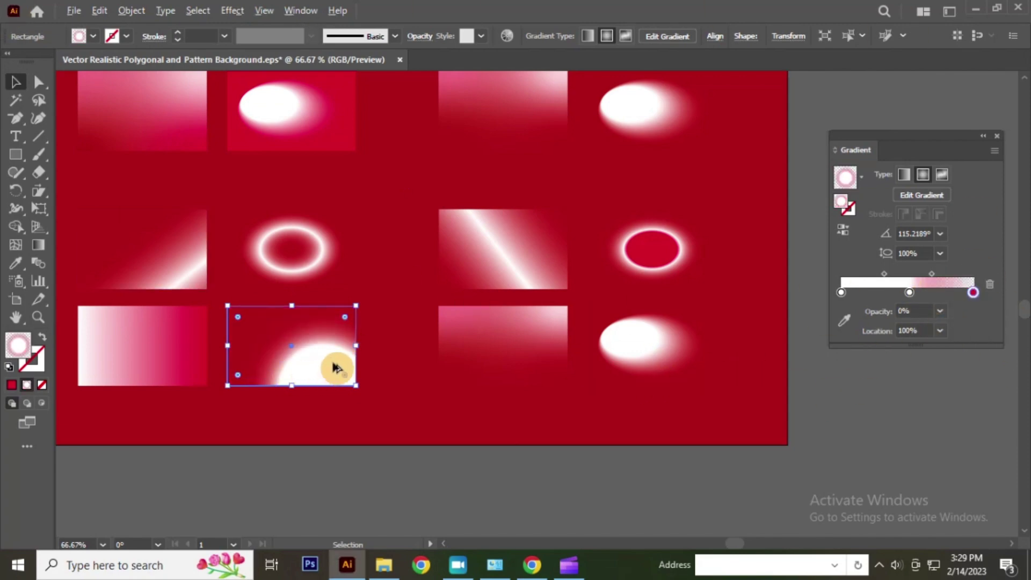
scroll(338, 362, down, 2)
click(386, 437)
scroll(556, 342, up, 1)
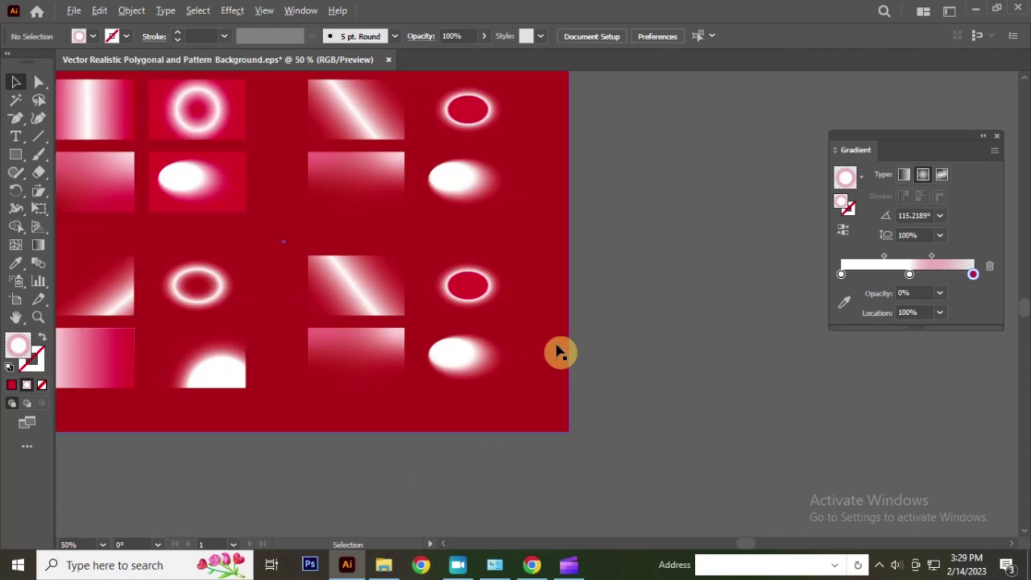
scroll(471, 376, up, 1)
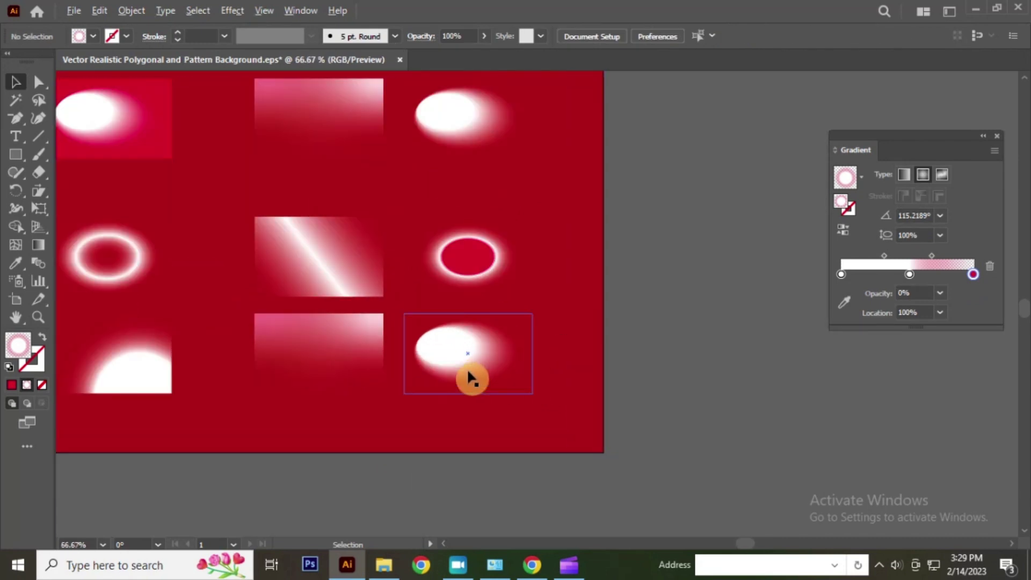
Step: Switch the pink bottom-row rectangle's freeform gradient to a linear gradient
click(351, 360)
scroll(484, 358, down, 2)
scroll(456, 362, up, 3)
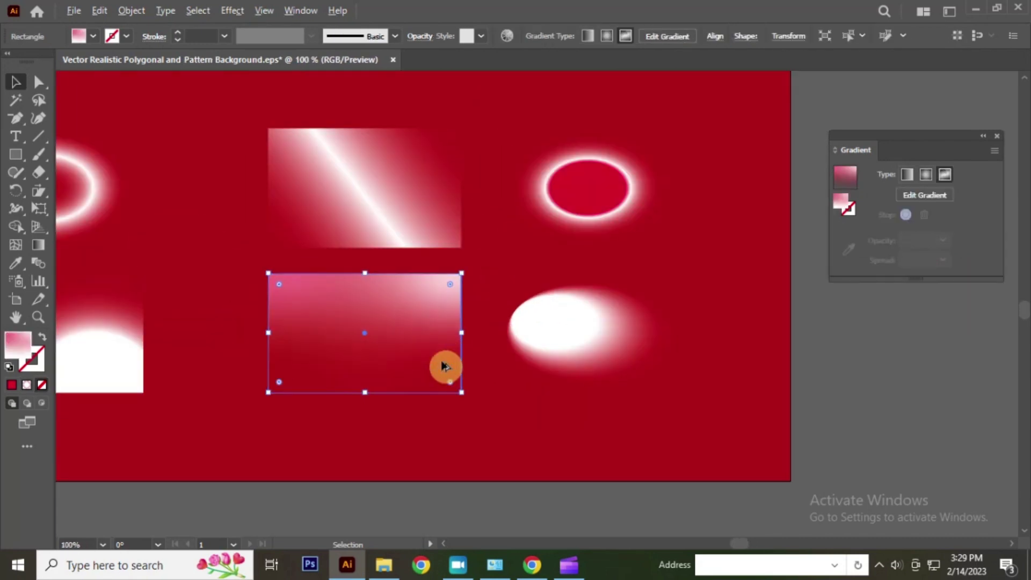
click(39, 246)
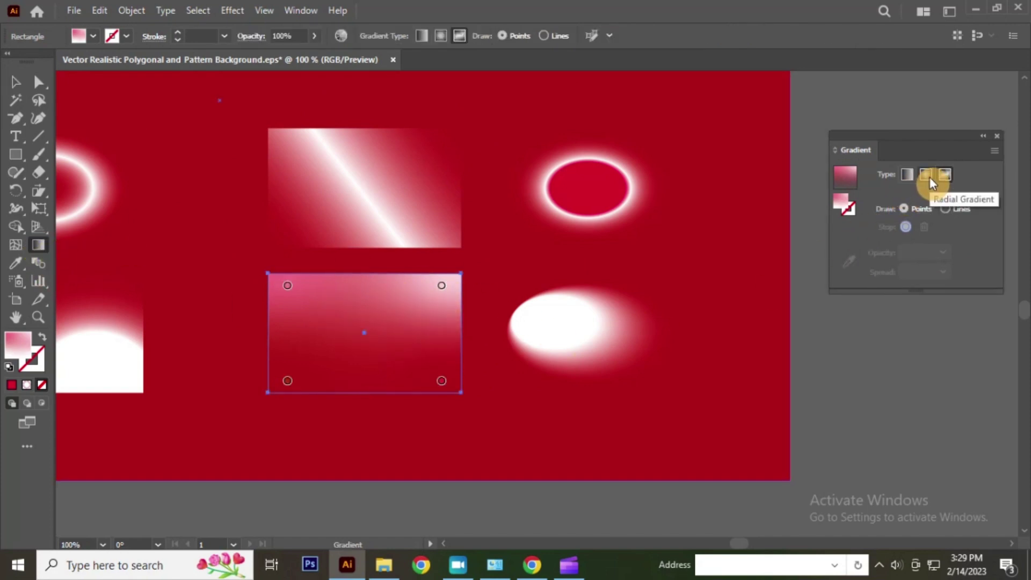
click(905, 182)
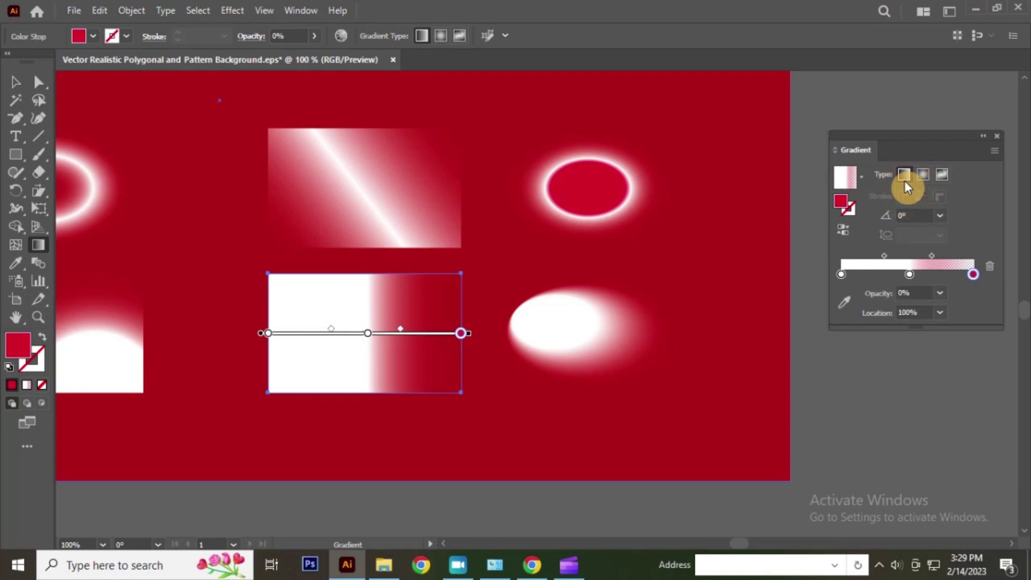
scroll(383, 402, down, 3)
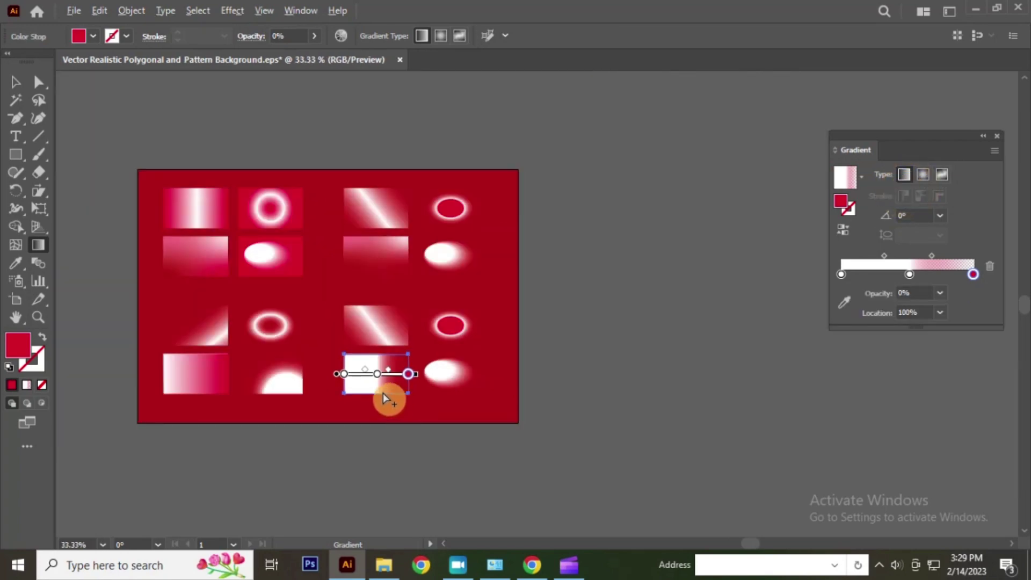
scroll(381, 392, up, 3)
scroll(382, 391, down, 3)
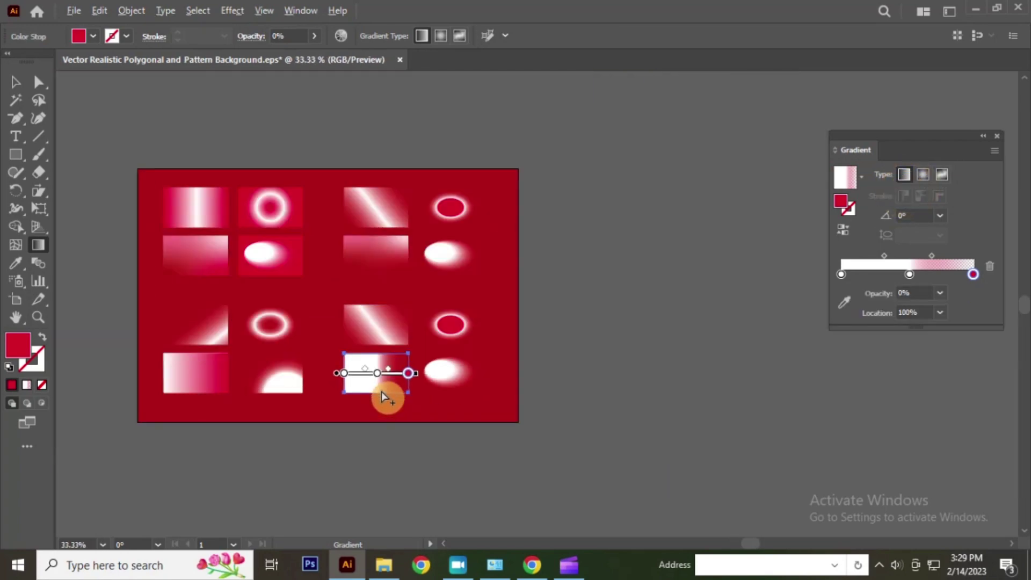
scroll(382, 378, up, 3)
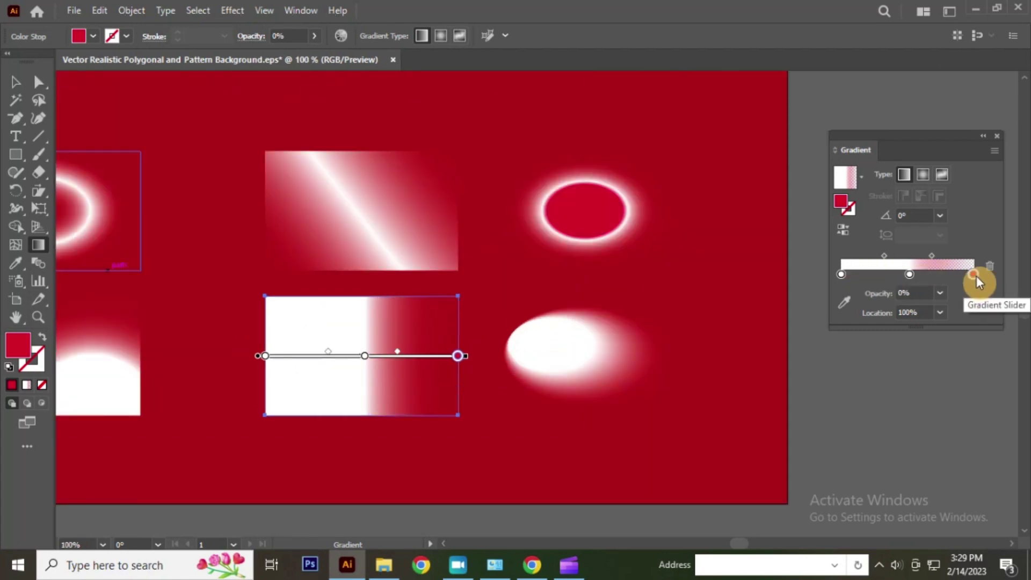
click(16, 81)
drag(357, 325, 596, 417)
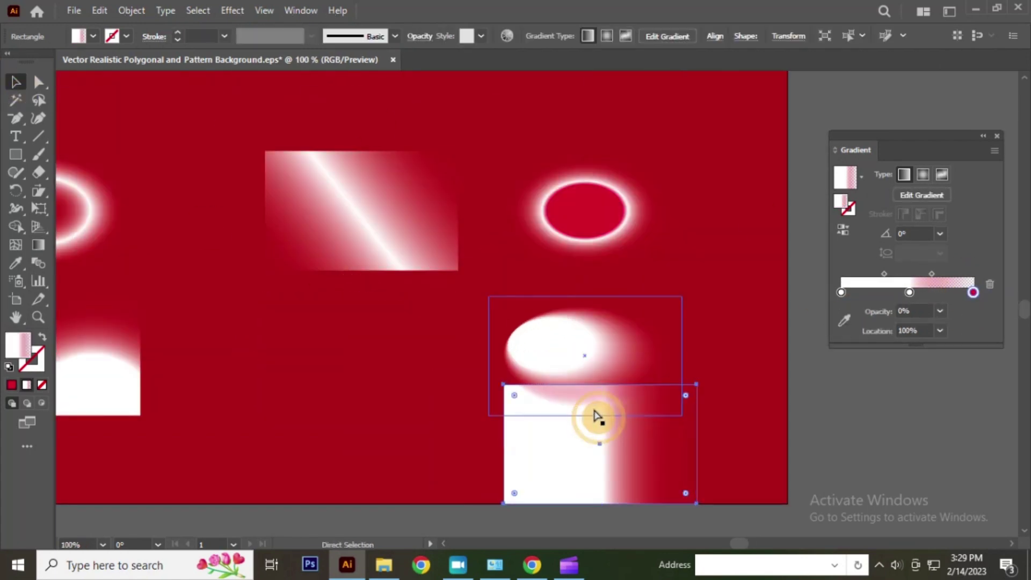
key(ctrl+z)
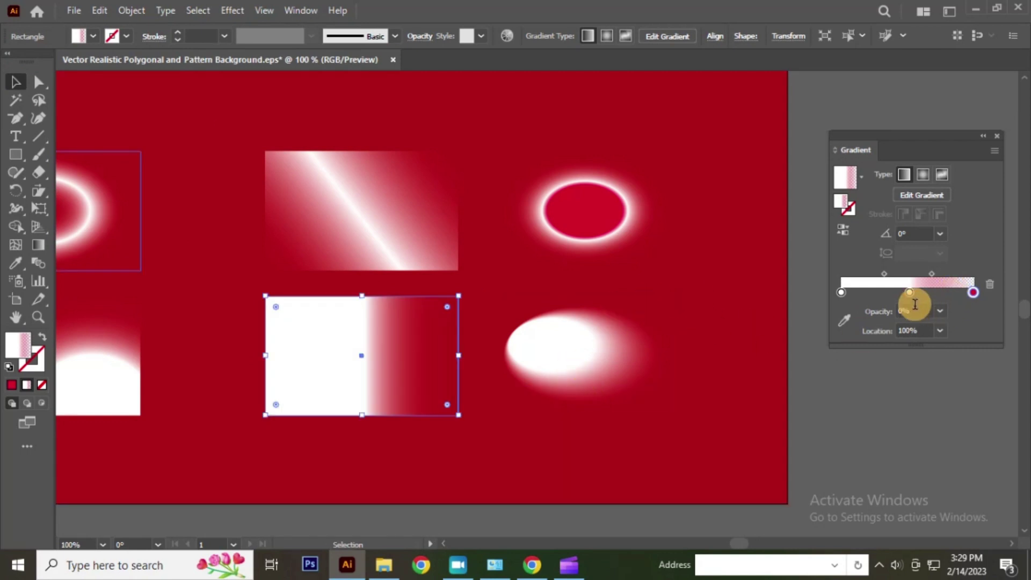
click(909, 292)
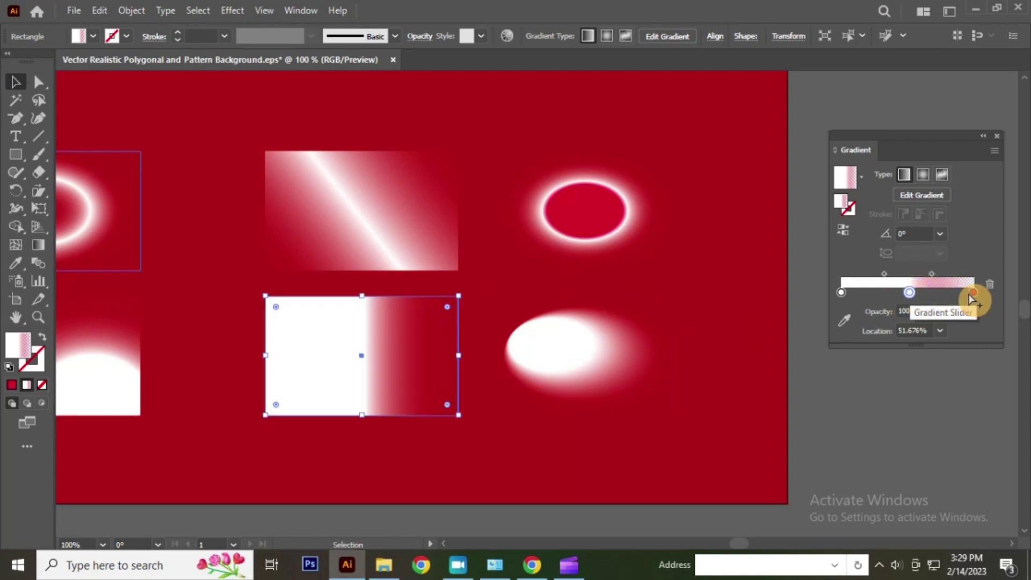
click(973, 293)
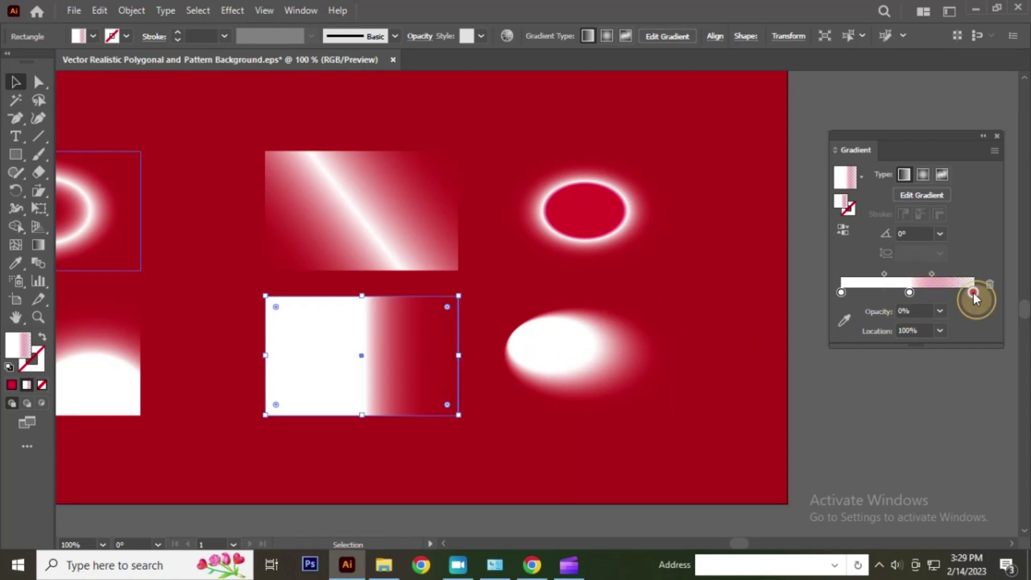
click(932, 280)
click(973, 293)
click(908, 293)
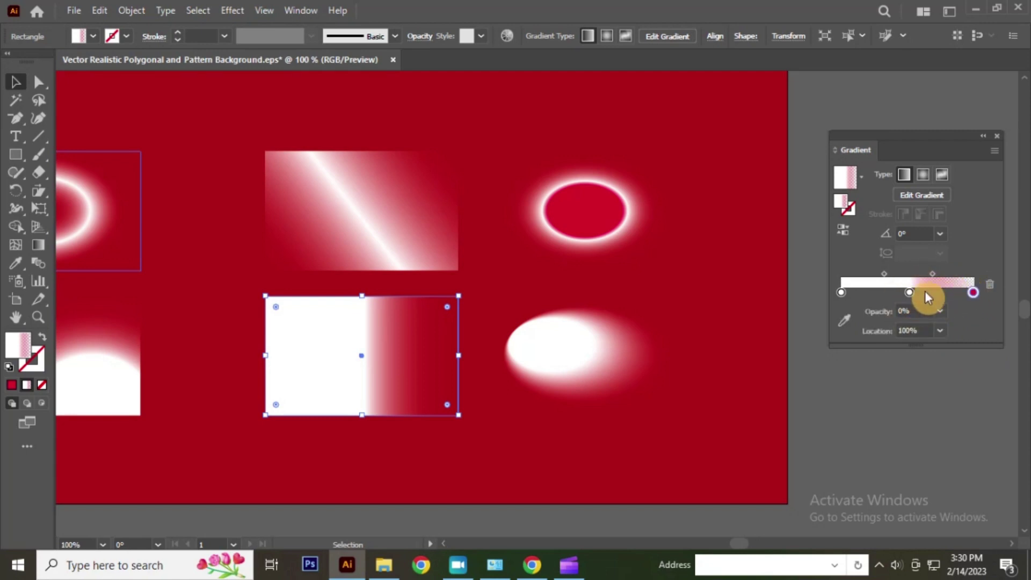
click(940, 313)
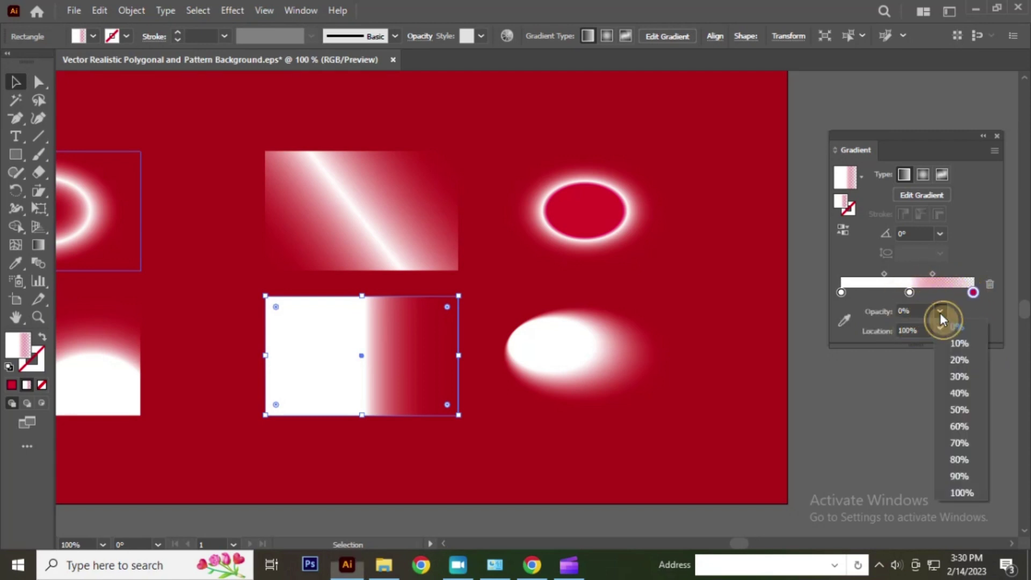
click(960, 344)
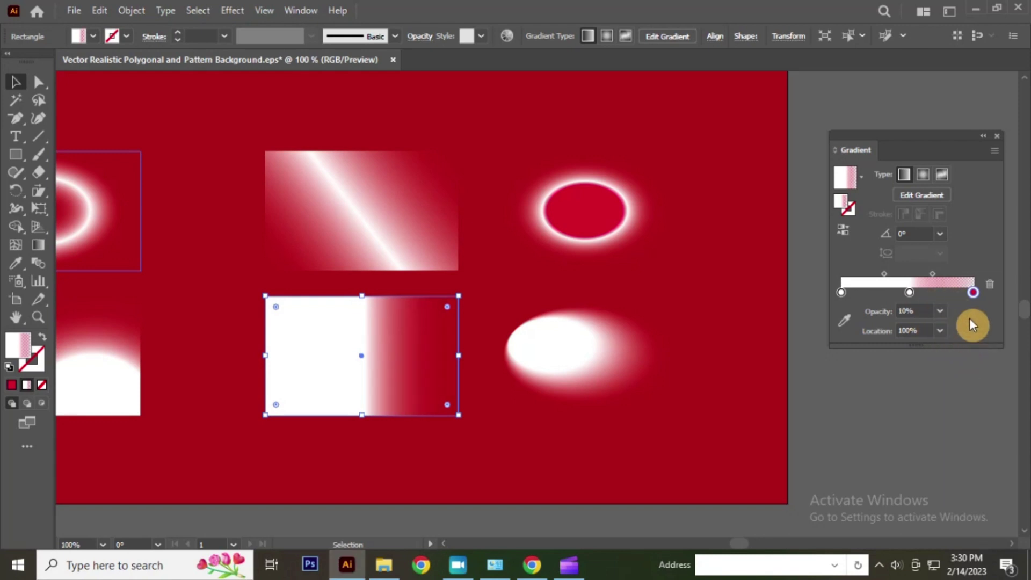
click(940, 317)
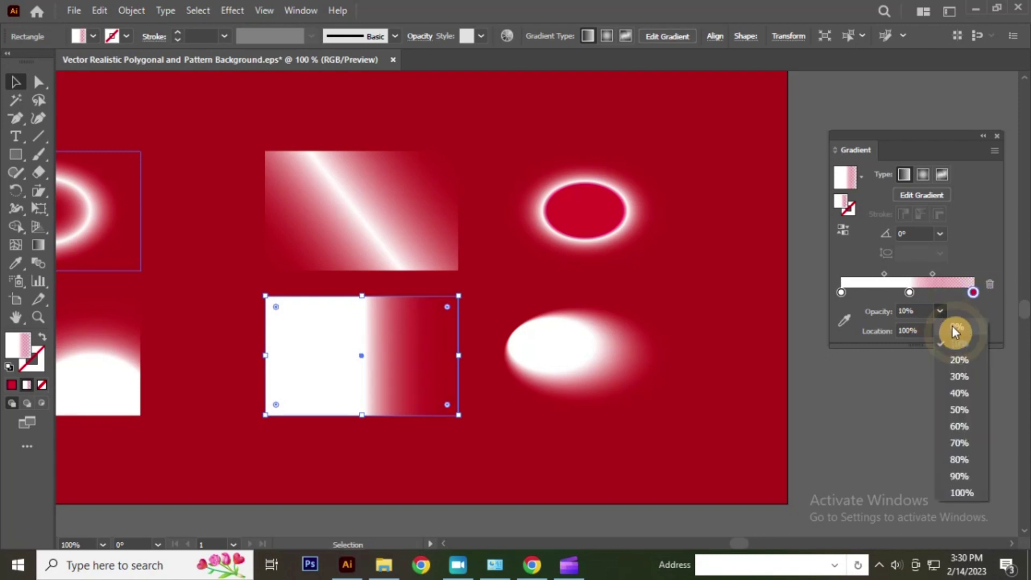
click(956, 341)
scroll(444, 356, down, 2)
Step: Try dragging the bottom-row rectangle below the artboard, then undo the move
scroll(444, 355, down, 1)
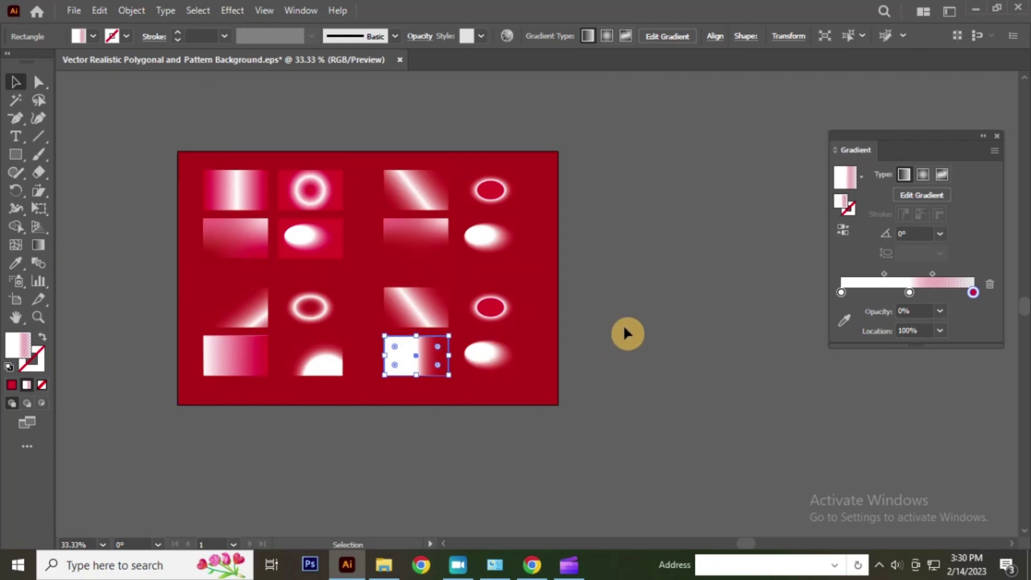
mouse_move(444, 357)
mouse_down()
mouse_move(582, 429)
mouse_move(499, 370)
mouse_up()
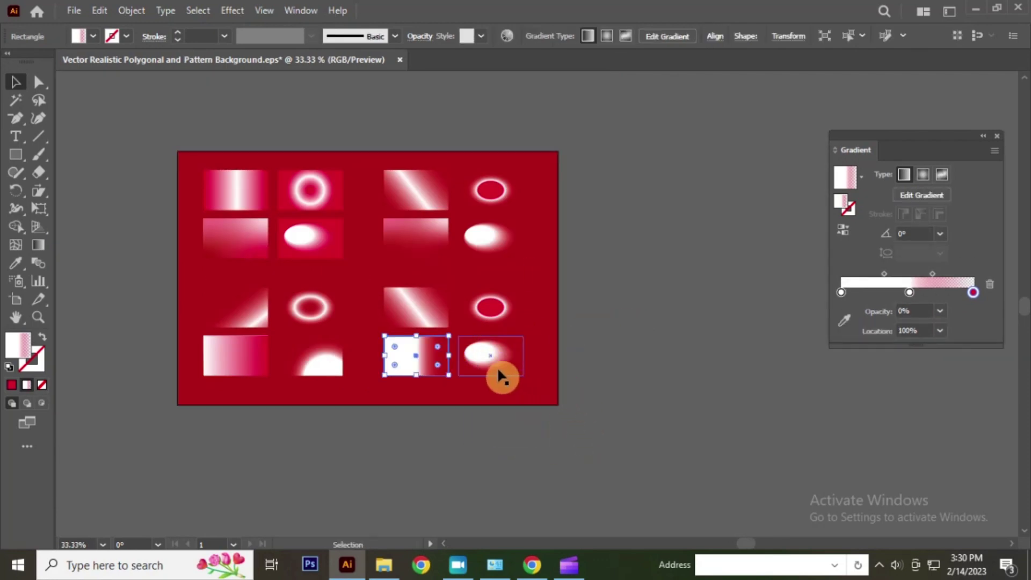
scroll(428, 365, up, 2)
scroll(463, 316, down, 1)
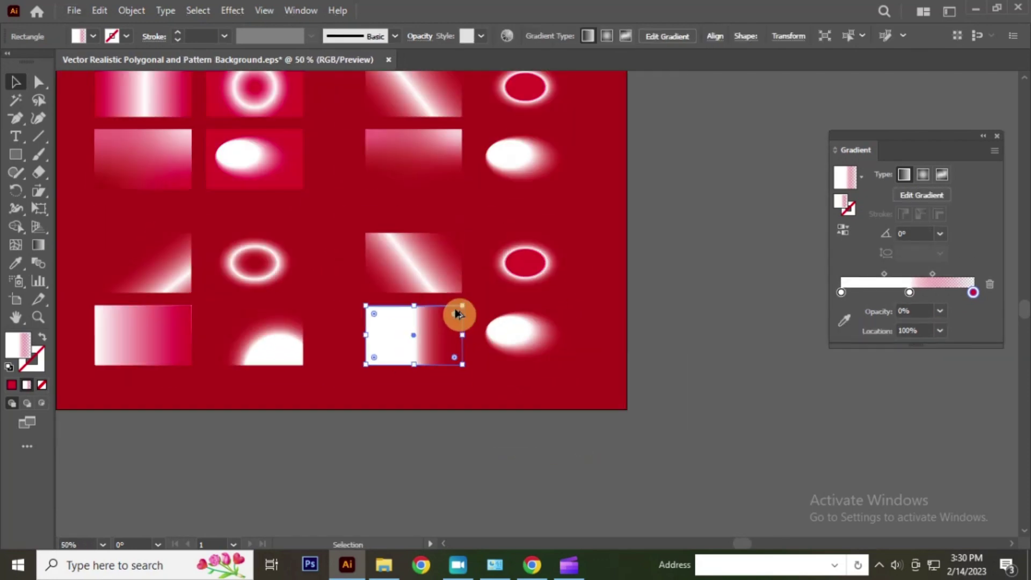
scroll(458, 314, down, 1)
drag(432, 325, 461, 414)
scroll(433, 420, up, 3)
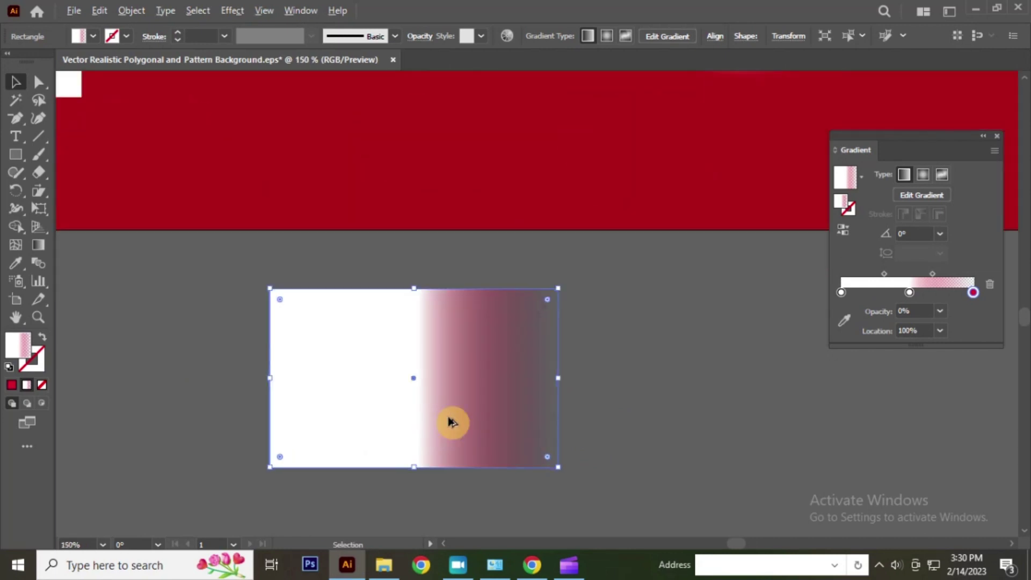
scroll(451, 392, down, 2)
key(ctrl+z)
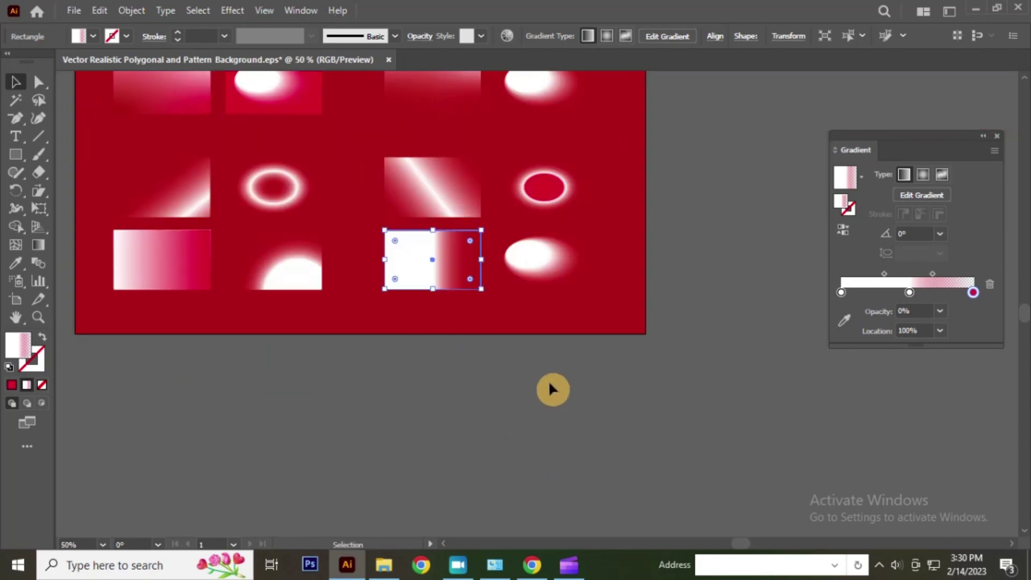
scroll(444, 243, up, 2)
scroll(410, 281, up, 1)
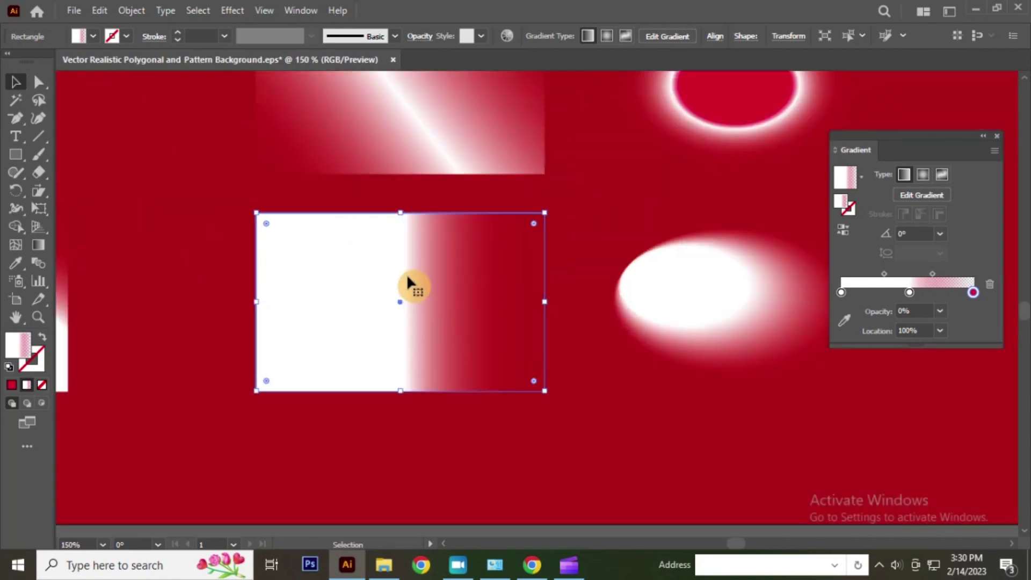
Step: Make the bottom-row rectangle's left end stop 0% opacity and preview the result
click(909, 292)
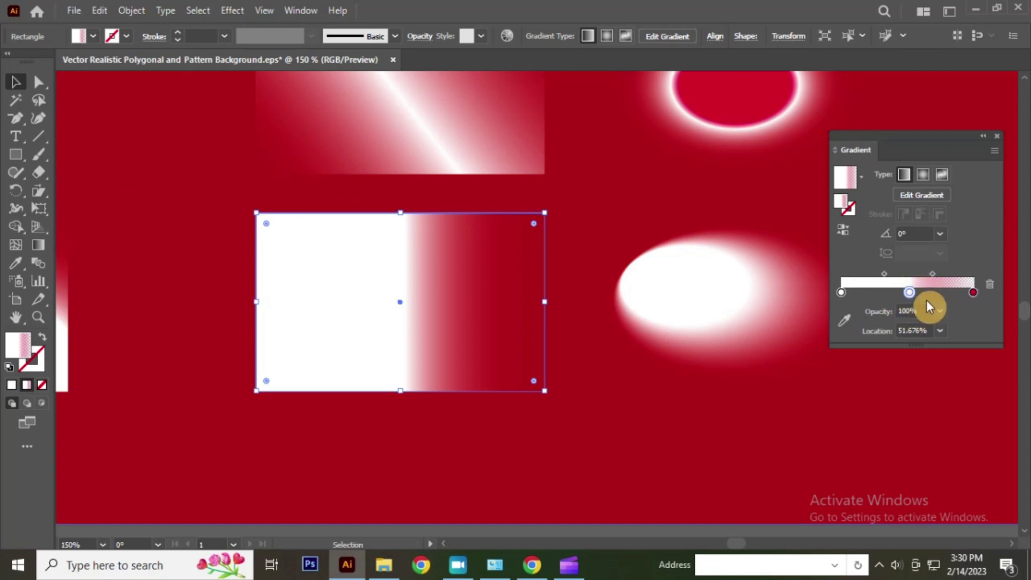
click(842, 292)
click(939, 310)
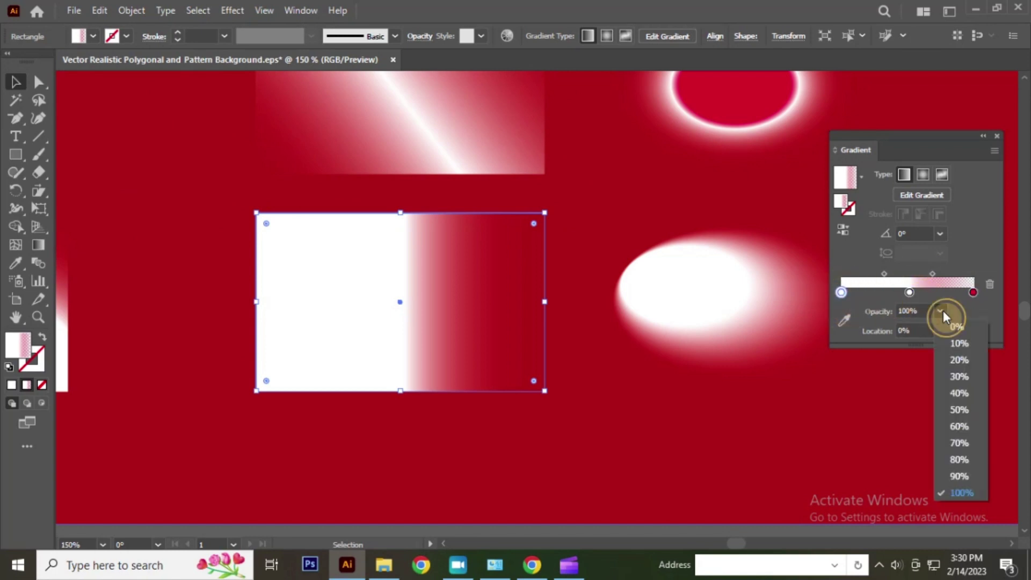
click(956, 327)
scroll(424, 287, down, 4)
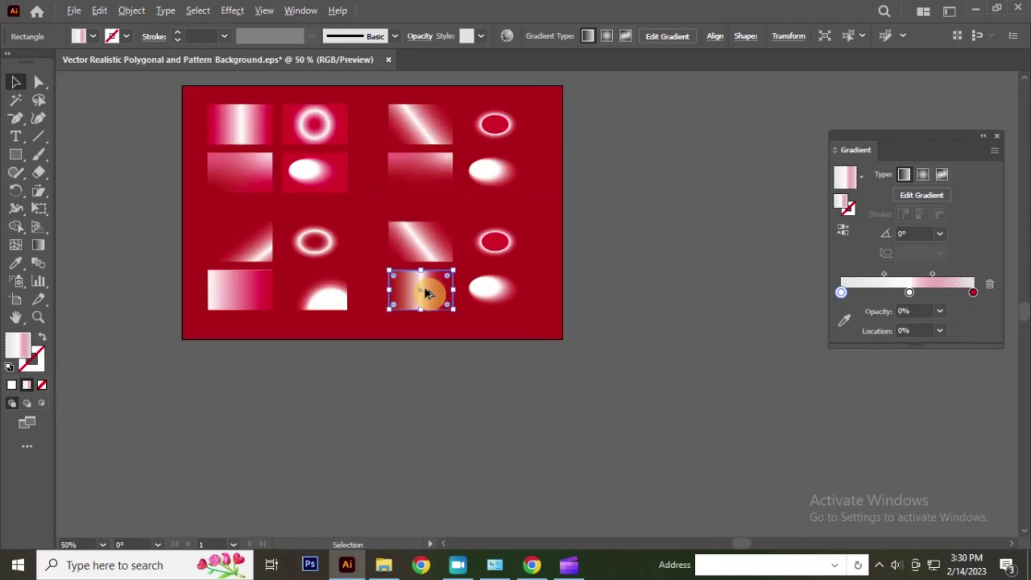
click(485, 386)
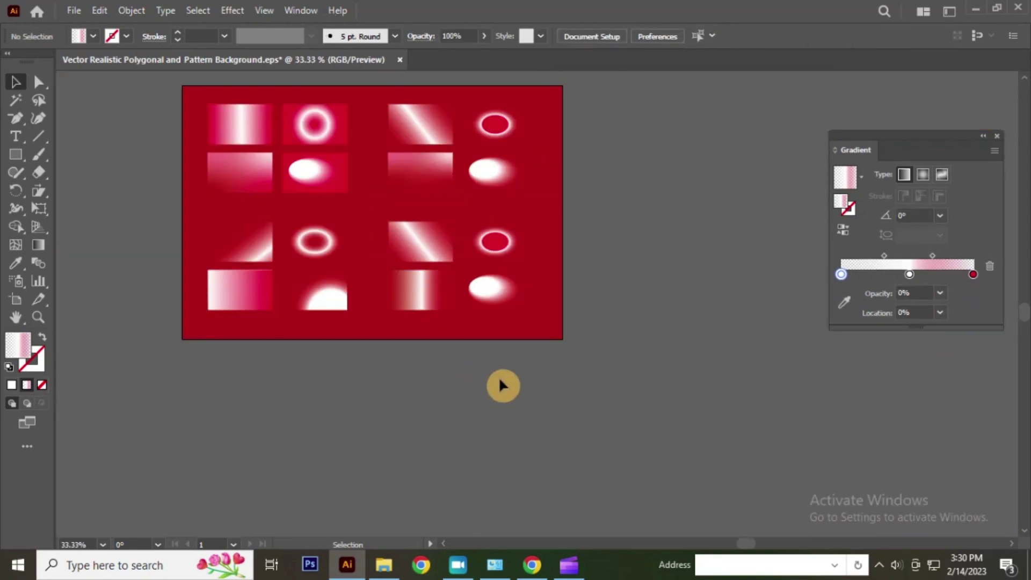
scroll(529, 311, up, 1)
scroll(516, 329, up, 1)
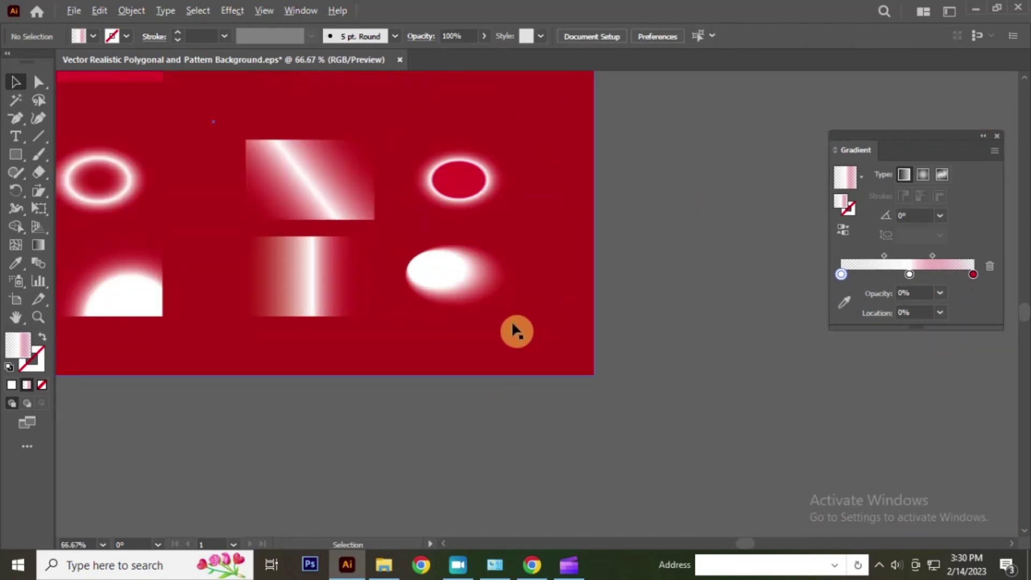
scroll(449, 292, down, 1)
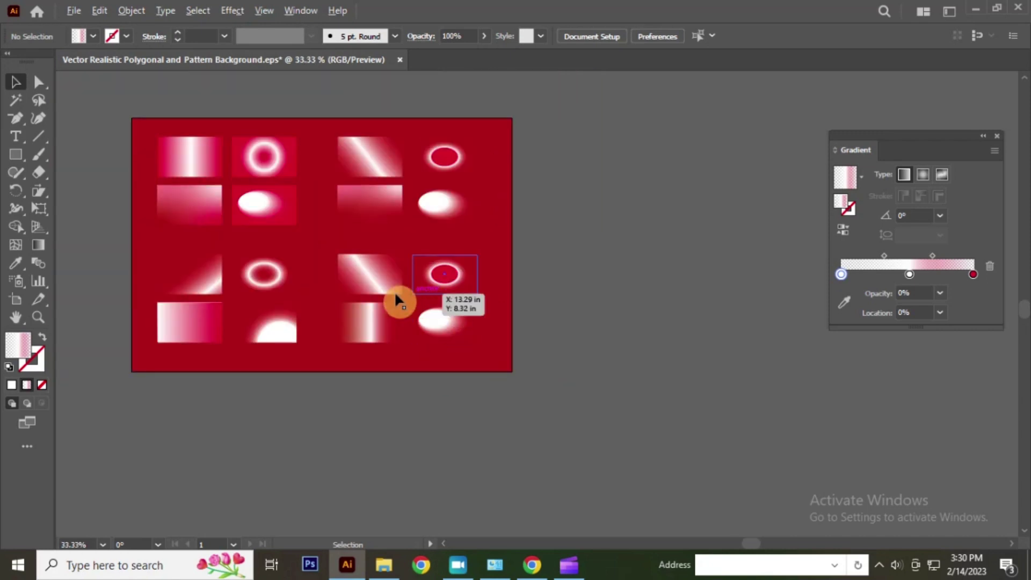
scroll(381, 302, up, 1)
Step: Slide the diagonal rectangle's gradient stop to 79.6% location
click(419, 309)
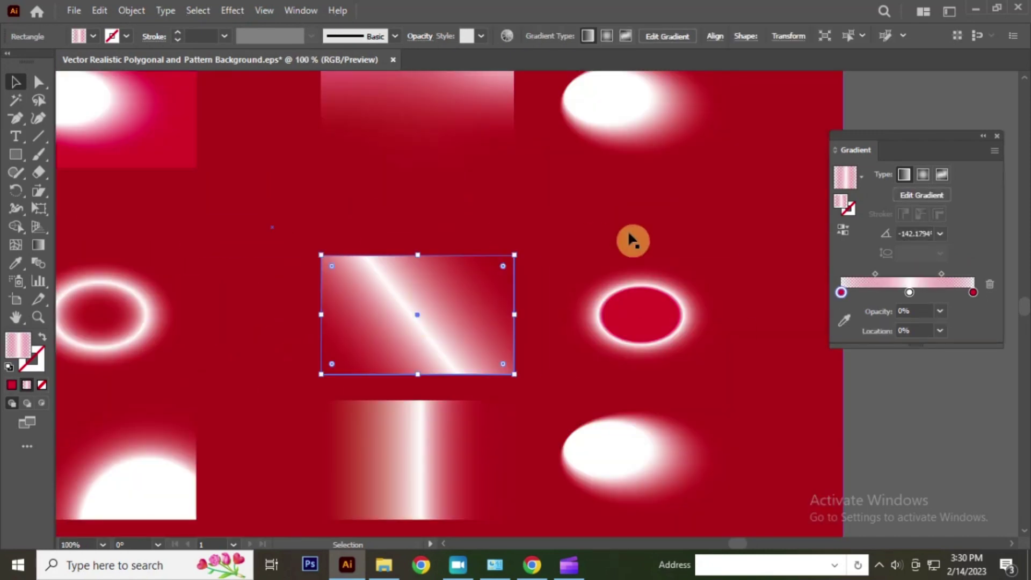
drag(911, 293, 948, 293)
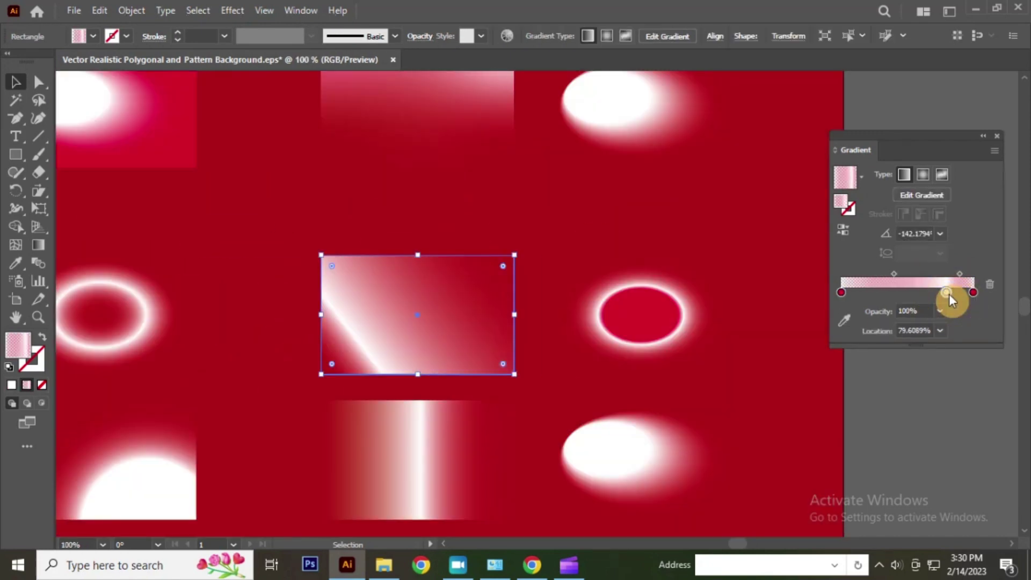
scroll(387, 317, down, 2)
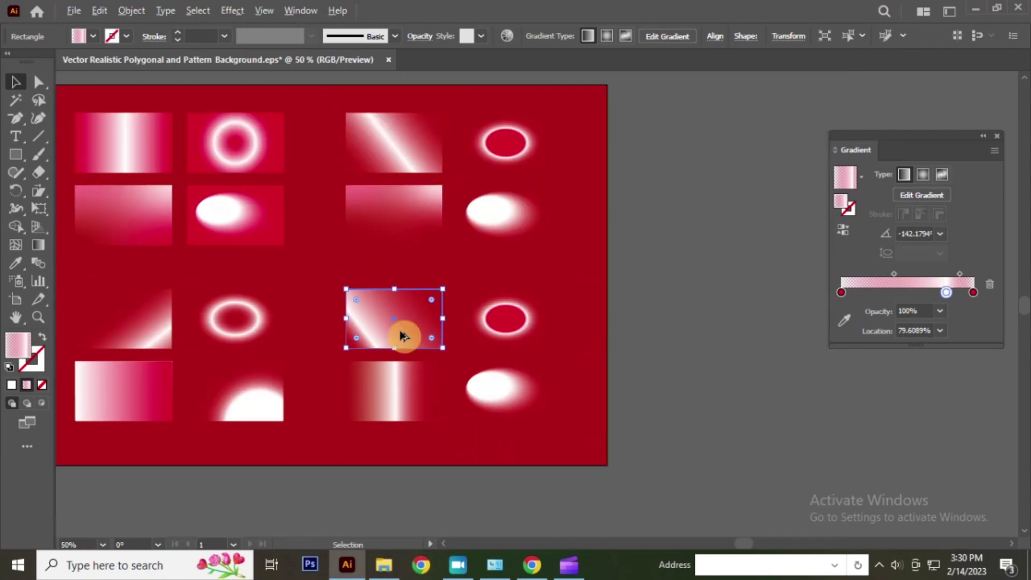
click(747, 275)
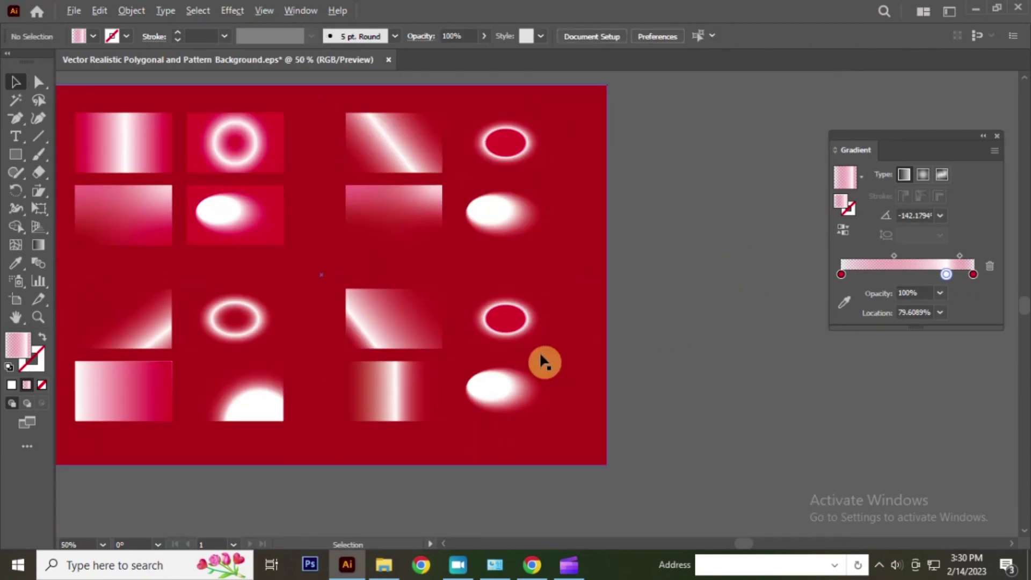
scroll(539, 351, up, 1)
click(501, 306)
Step: Soften the radial gradient: red stop to about 60%, transparent end stop to about 90%
mouse_move(919, 293)
mouse_down()
mouse_move(974, 293)
mouse_move(841, 293)
mouse_move(945, 295)
mouse_up()
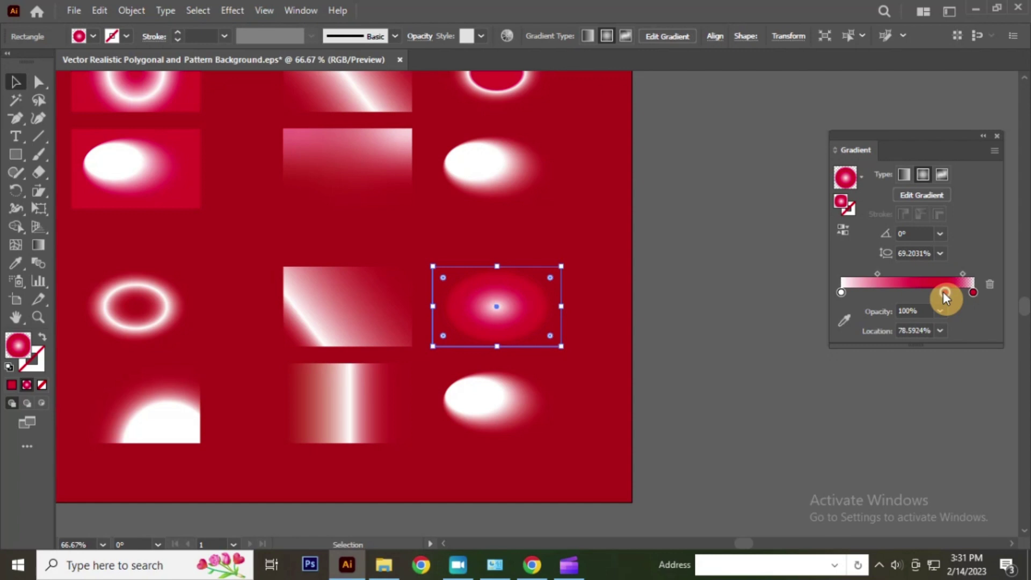
mouse_move(945, 294)
mouse_down()
mouse_move(920, 293)
mouse_move(936, 293)
mouse_up()
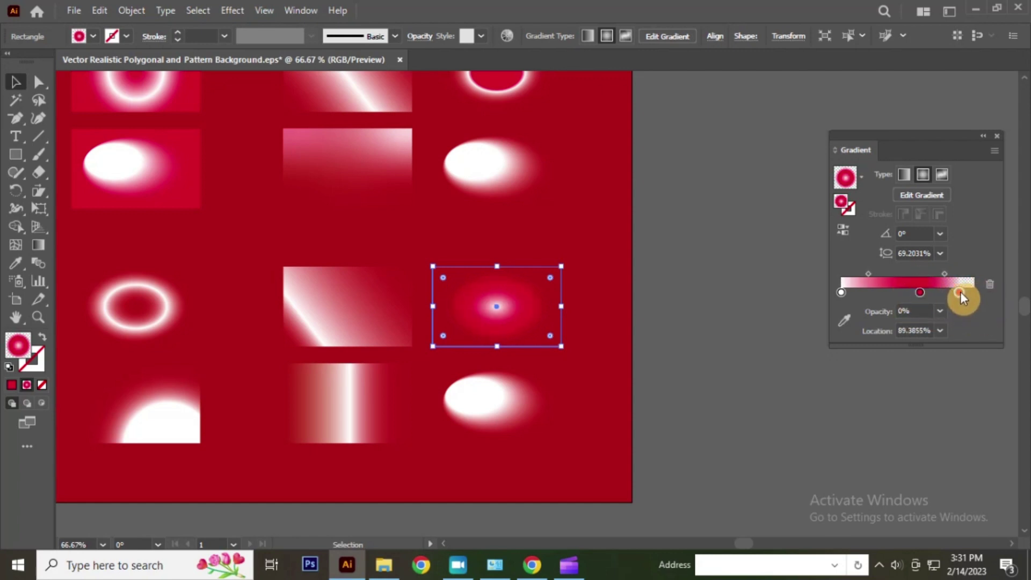
drag(938, 292, 964, 292)
click(775, 306)
scroll(563, 276, down, 1)
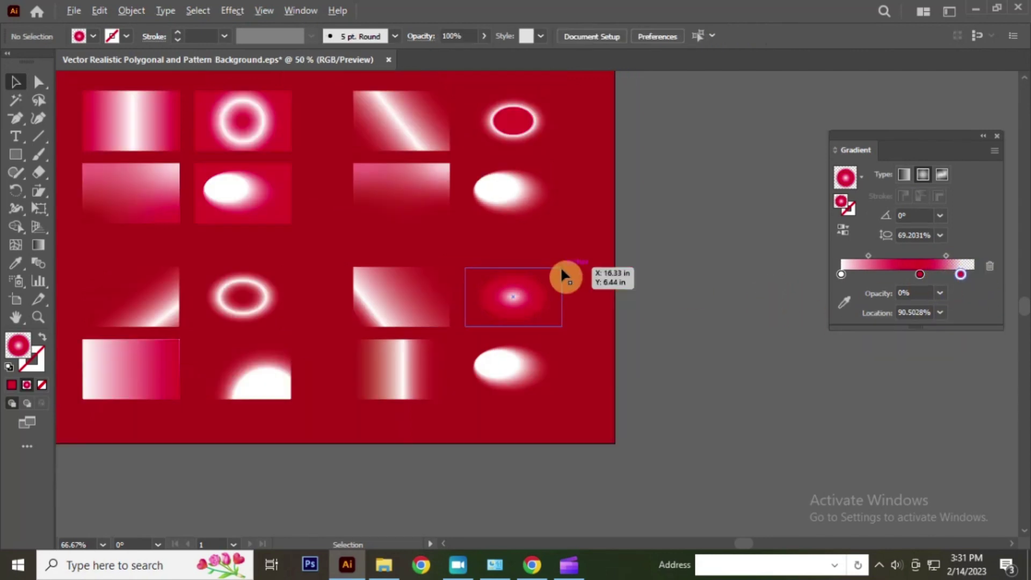
scroll(593, 334, down, 1)
scroll(584, 348, up, 2)
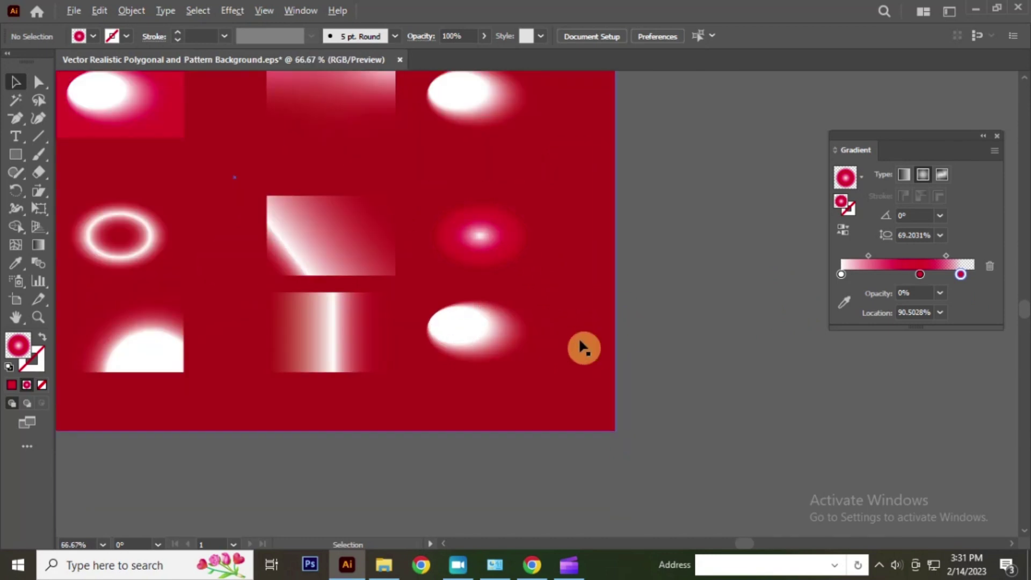
Step: On the pink-glow rectangle, shift the gradient midpoint and add a middle stop near 48%
click(475, 335)
click(671, 287)
click(480, 235)
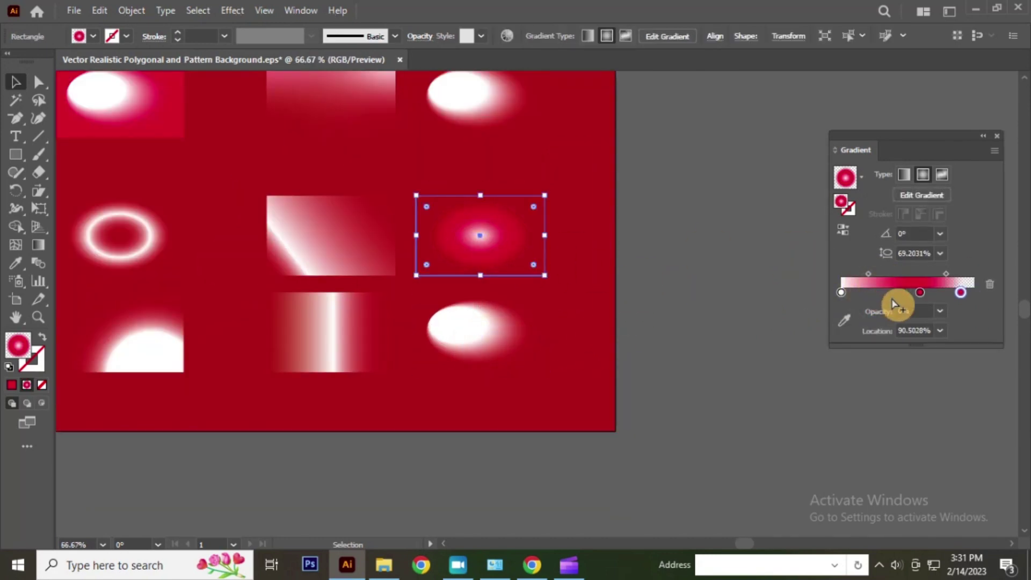
drag(946, 274, 895, 279)
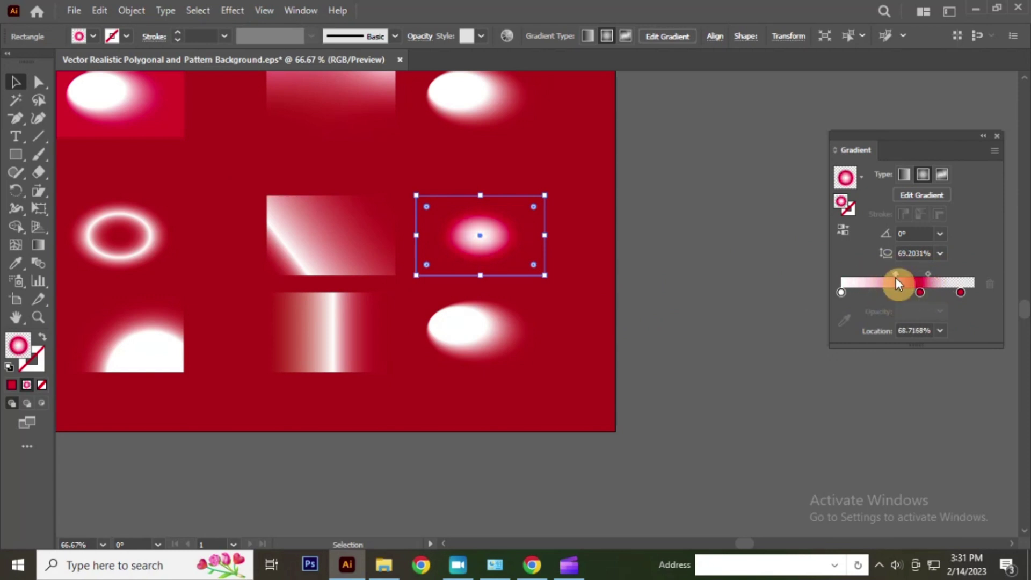
mouse_move(921, 291)
mouse_down()
mouse_move(862, 273)
mouse_move(946, 284)
mouse_up()
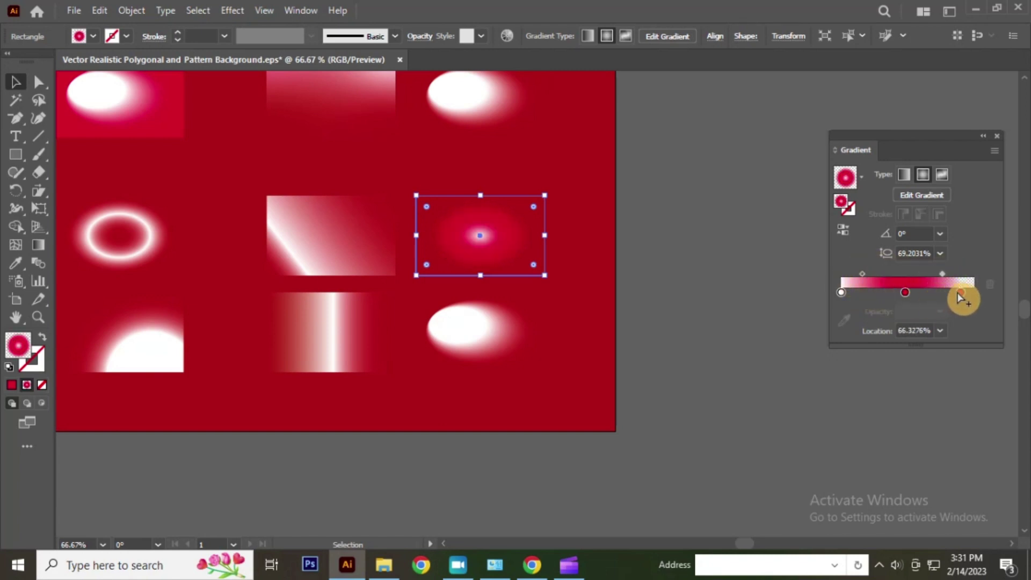
Step: Test-move the rectangle right and undo each move so it stays in place, then zoom out
drag(474, 236, 611, 316)
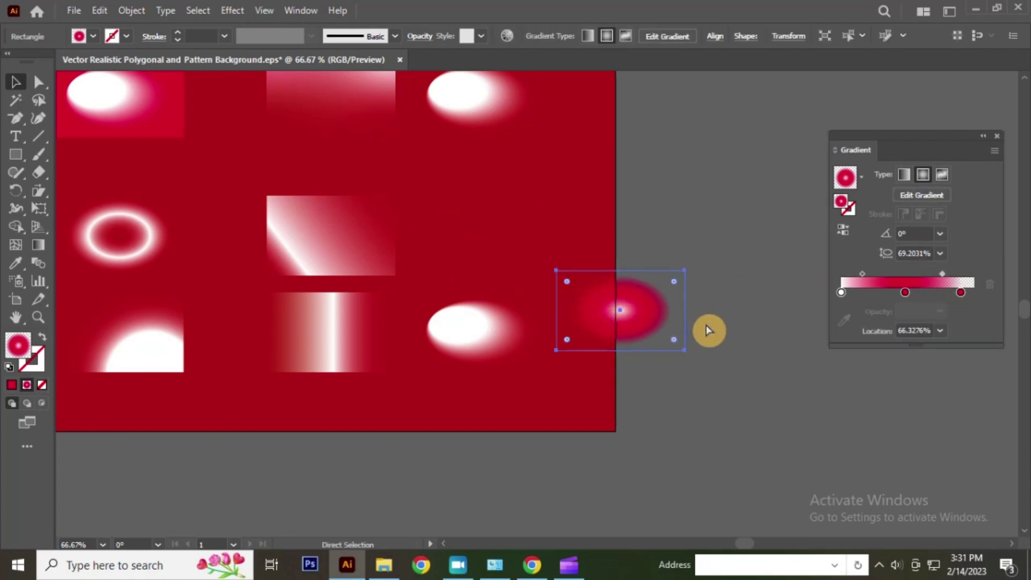
key(ctrl+z)
drag(492, 255, 667, 337)
key(ctrl+z)
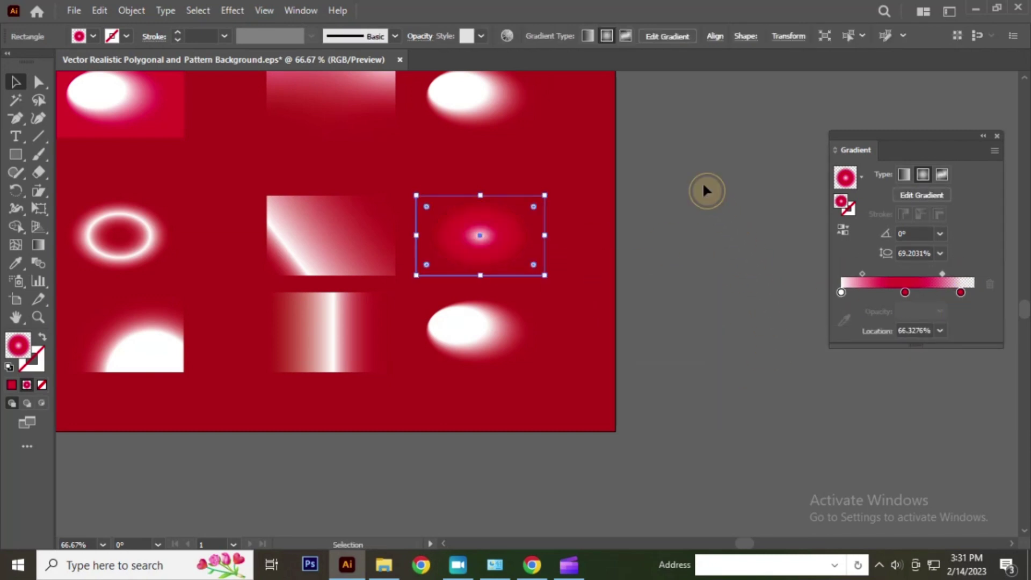
click(707, 192)
key(ctrl+minus)
key(ctrl+minus)
key(ctrl+minus)
scroll(604, 330, up, 1)
scroll(534, 362, up, 2)
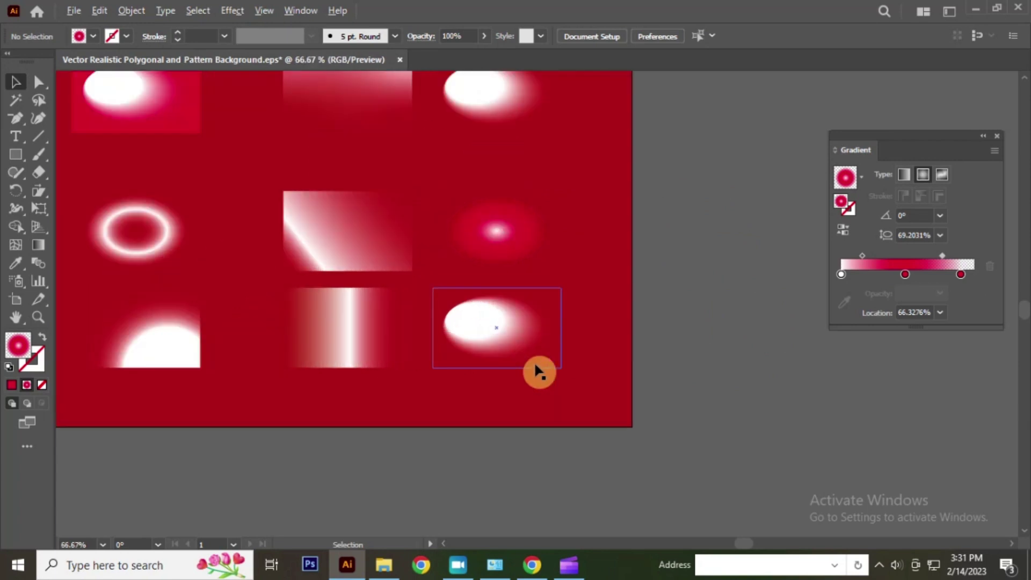
scroll(532, 343, up, 1)
Step: Set the pink-glow rectangle's middle gradient stop to the White swatch, then zoom out and deselect
click(497, 189)
click(905, 293)
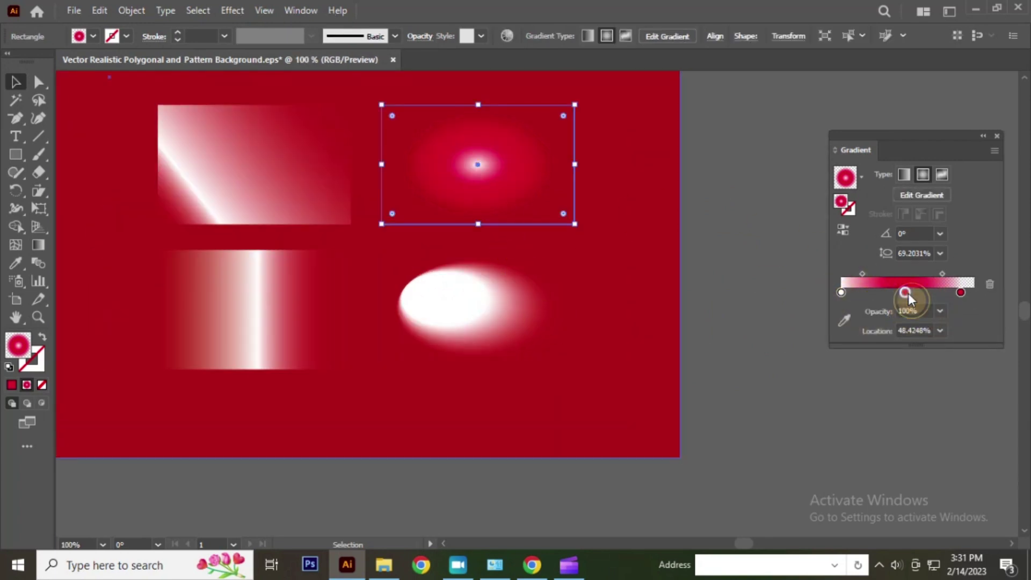
double_click(906, 293)
click(801, 344)
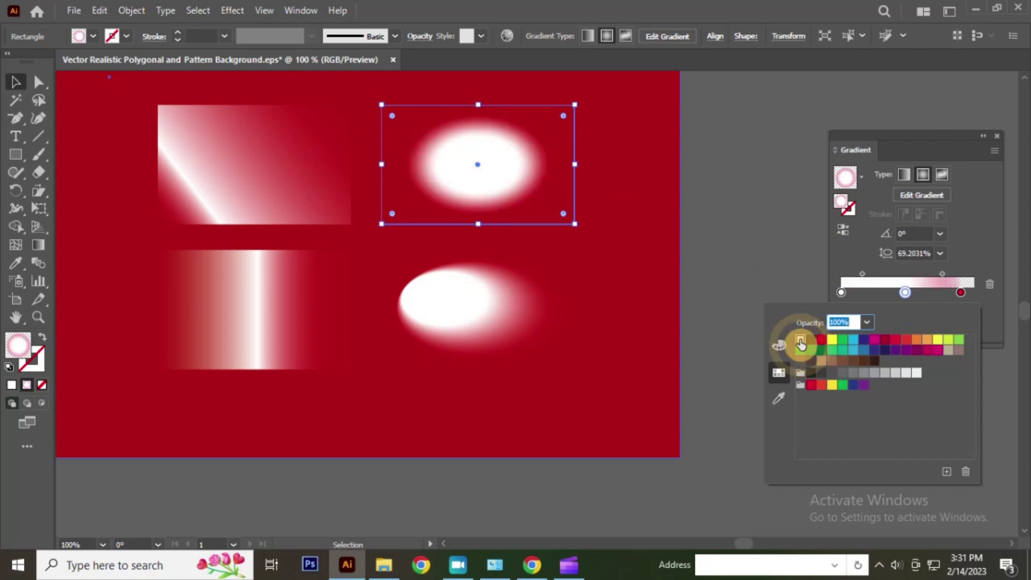
click(753, 234)
key(ctrl+minus)
key(ctrl+minus)
key(ctrl+minus)
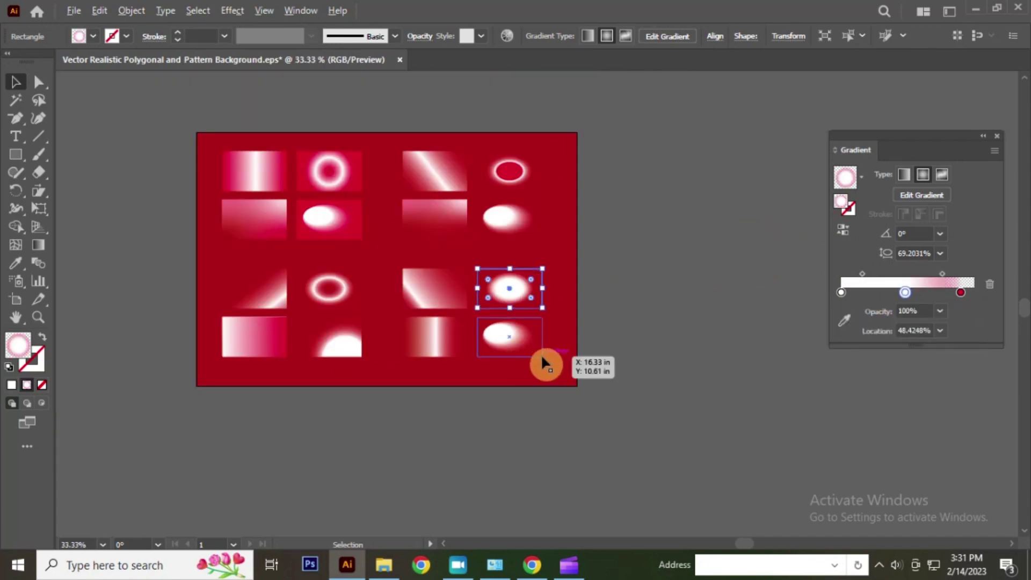
click(643, 272)
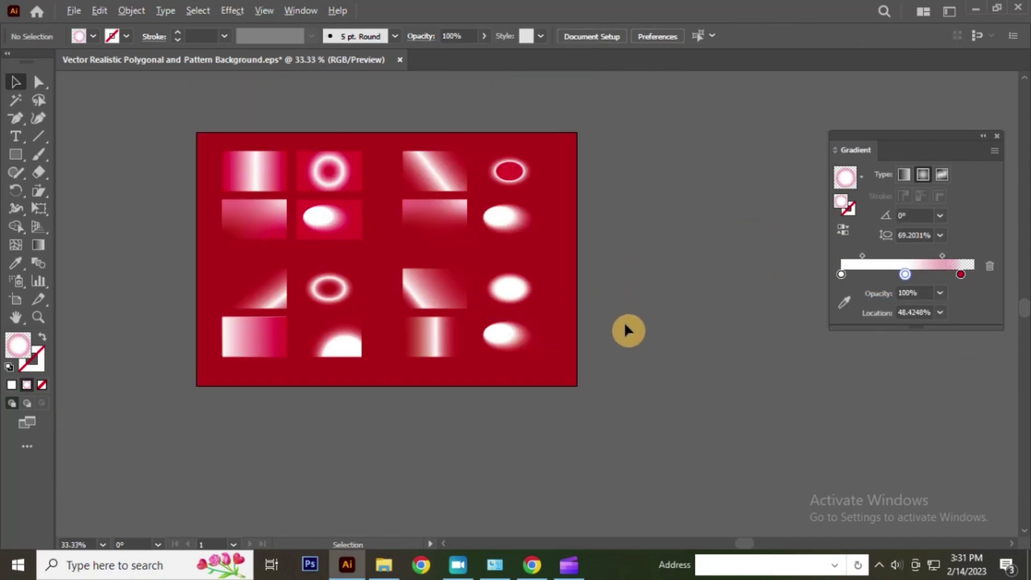
scroll(513, 339, up, 2)
Step: Draw a new radial gradient across the bottom-right rectangle with the Gradient tool
click(506, 322)
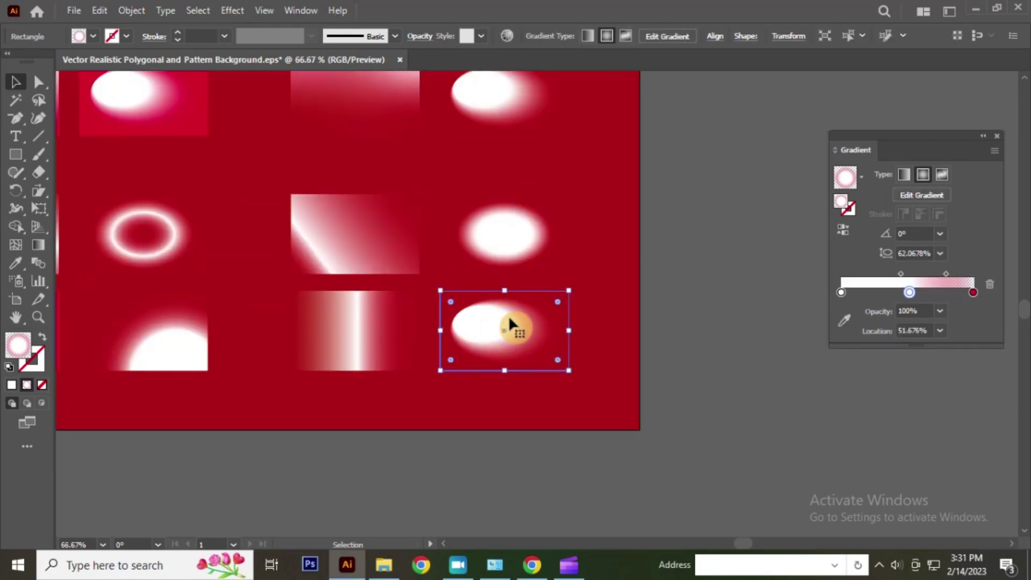
click(38, 245)
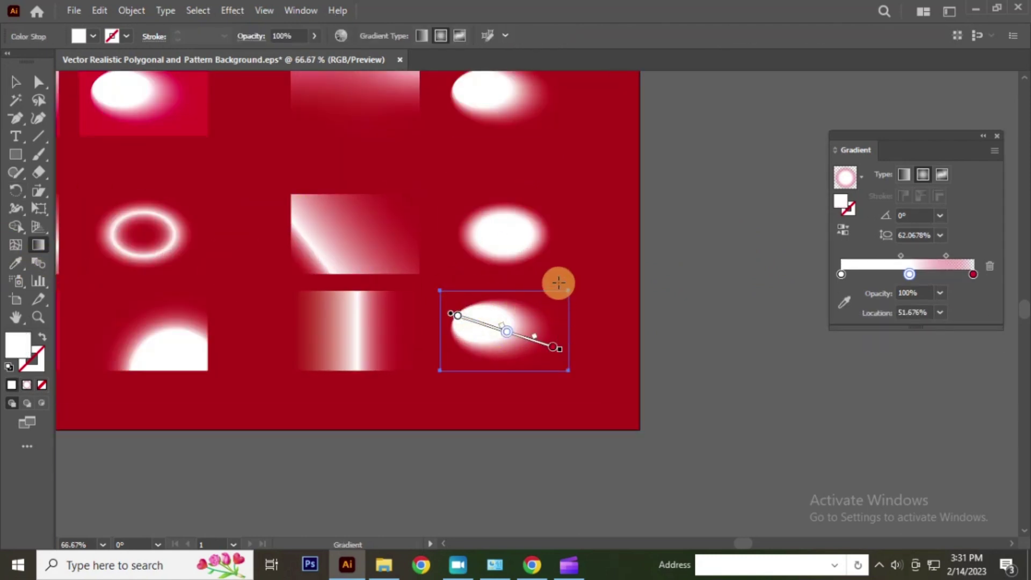
drag(548, 278, 512, 429)
drag(539, 313, 552, 320)
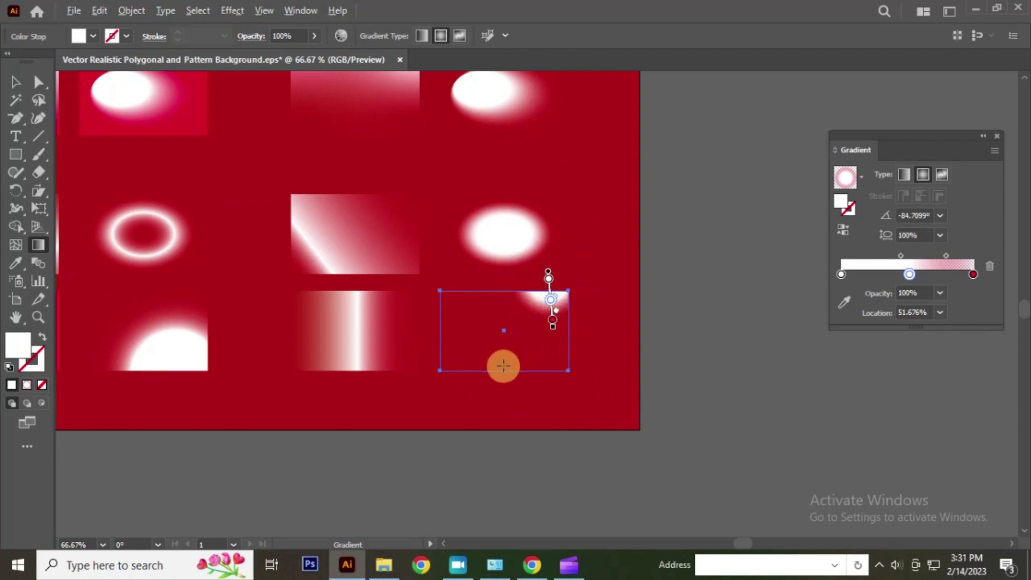
scroll(503, 366, up, 1)
drag(493, 355, 548, 298)
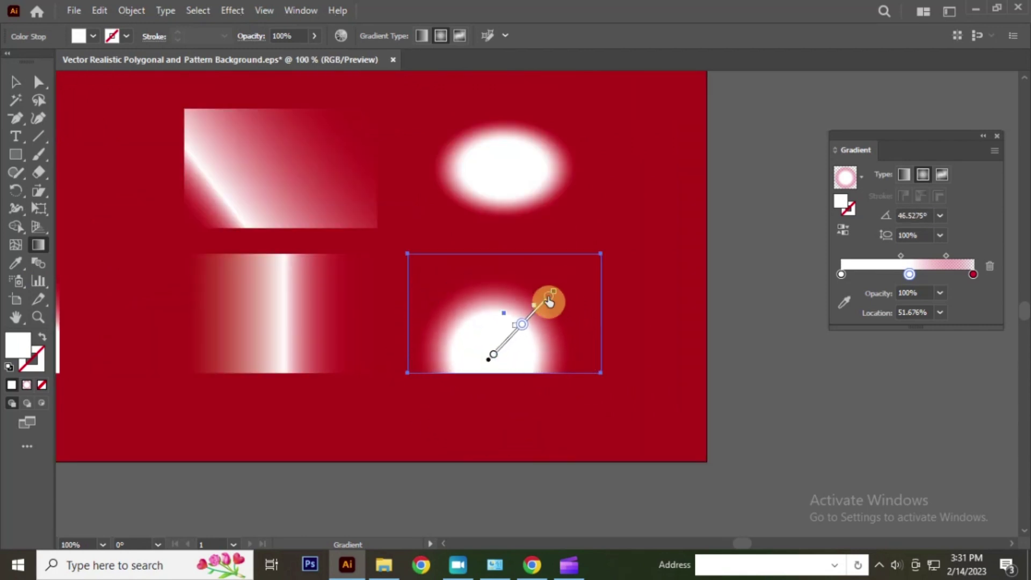
click(907, 176)
click(919, 176)
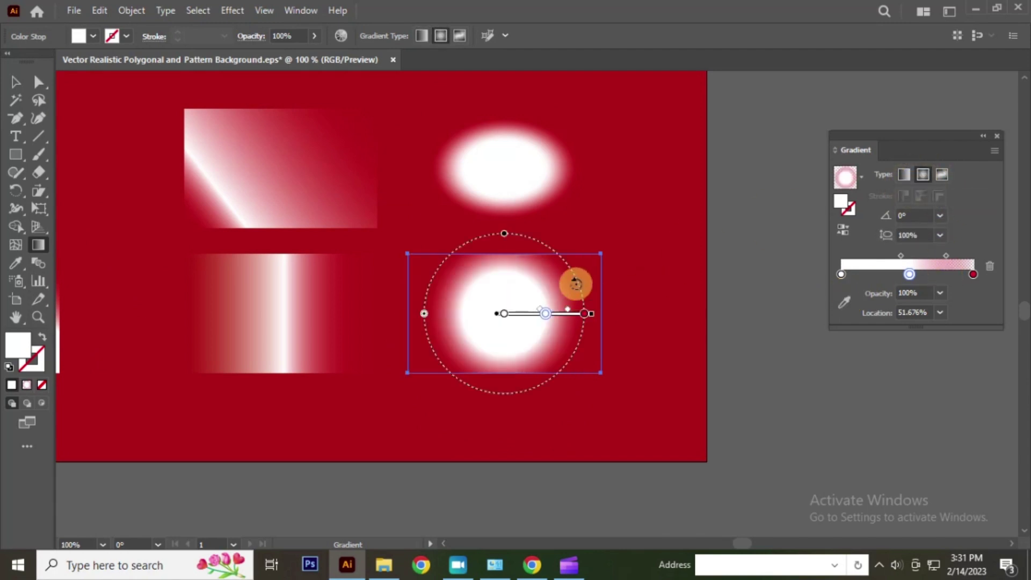
Step: Shrink it to a small round glow near the centre with a 0%-opacity red end stop
mouse_move(575, 284)
mouse_down()
mouse_move(548, 341)
mouse_move(506, 368)
mouse_up()
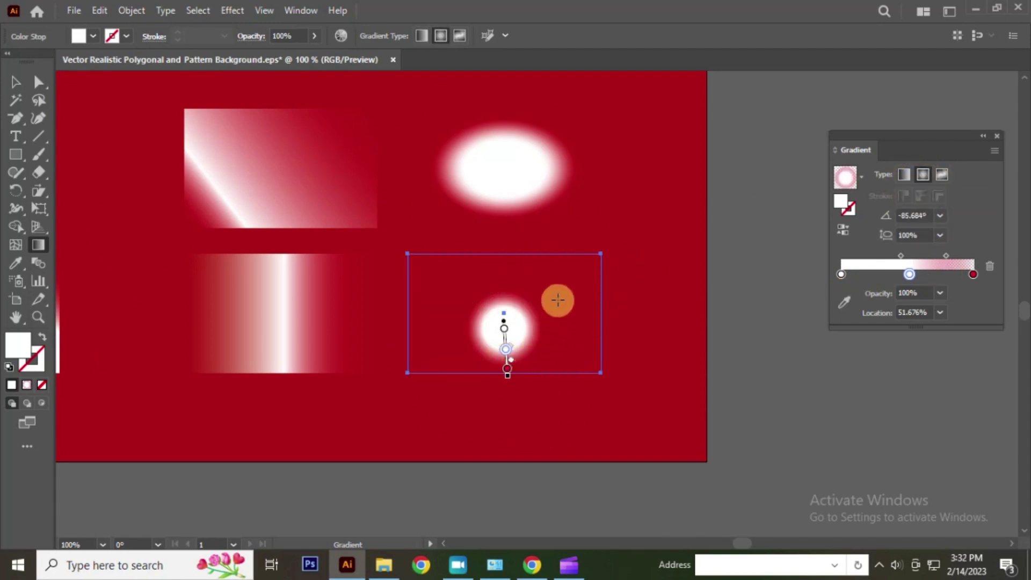
drag(557, 299, 520, 344)
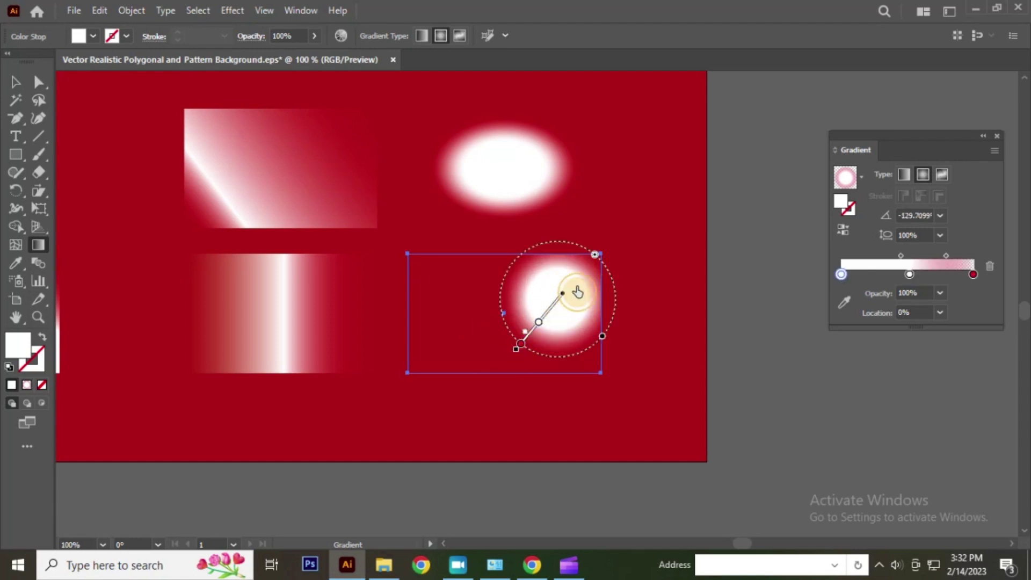
drag(594, 253, 582, 269)
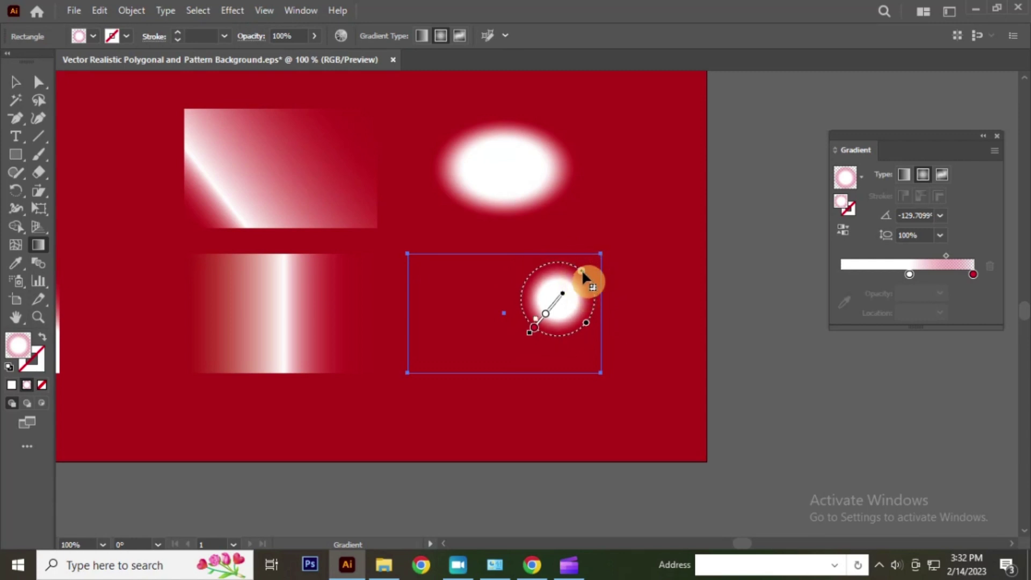
click(520, 335)
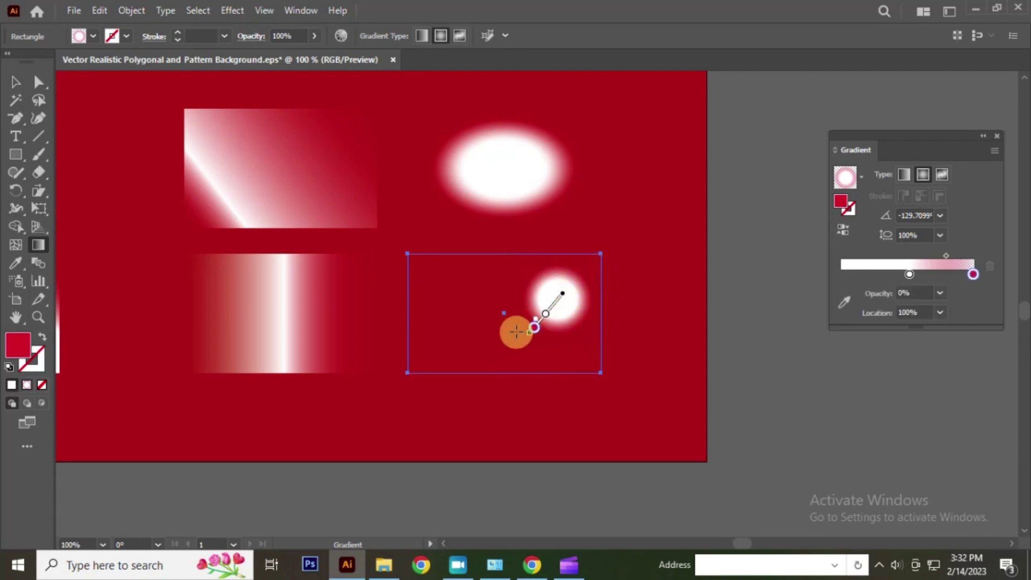
click(534, 327)
scroll(533, 326, up, 1)
mouse_move(447, 302)
mouse_down()
mouse_move(496, 356)
mouse_move(460, 333)
mouse_move(540, 338)
mouse_up()
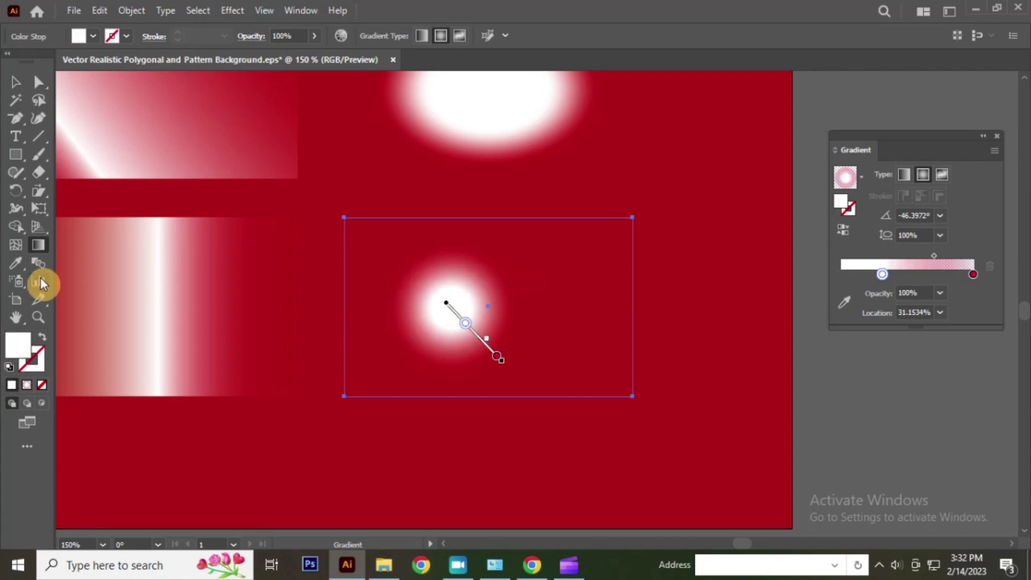
scroll(595, 347, up, 1)
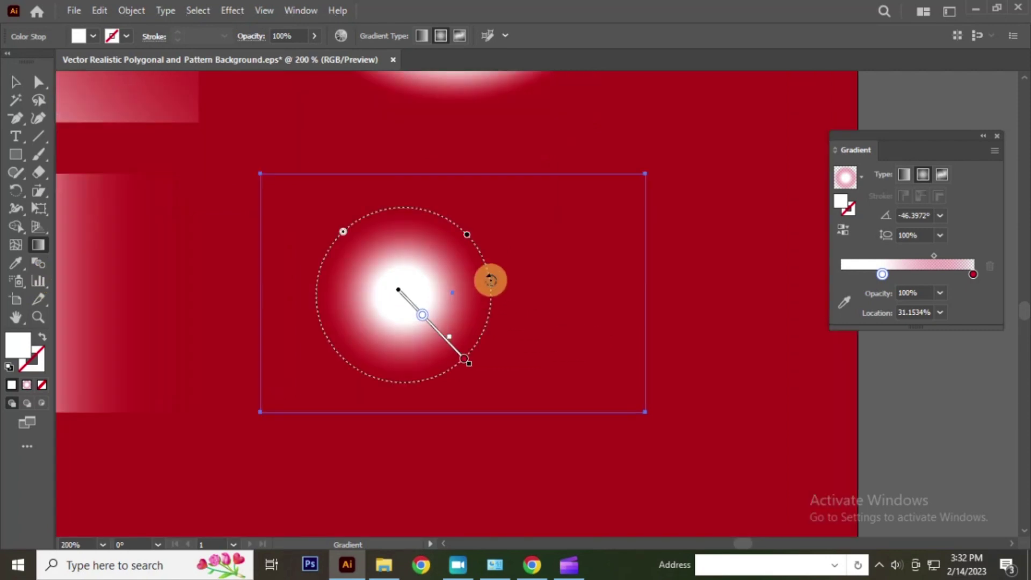
click(14, 86)
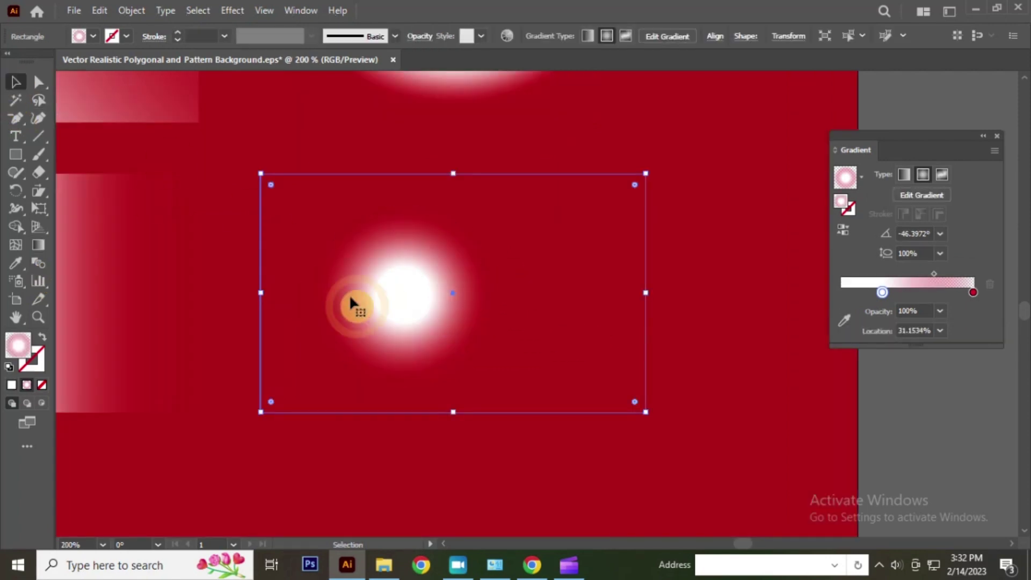
scroll(474, 322, down, 1)
Step: Deselect the rectangle and scroll around the artboard to review the 4x4 grid
scroll(665, 294, down, 2)
click(556, 328)
scroll(556, 329, down, 3)
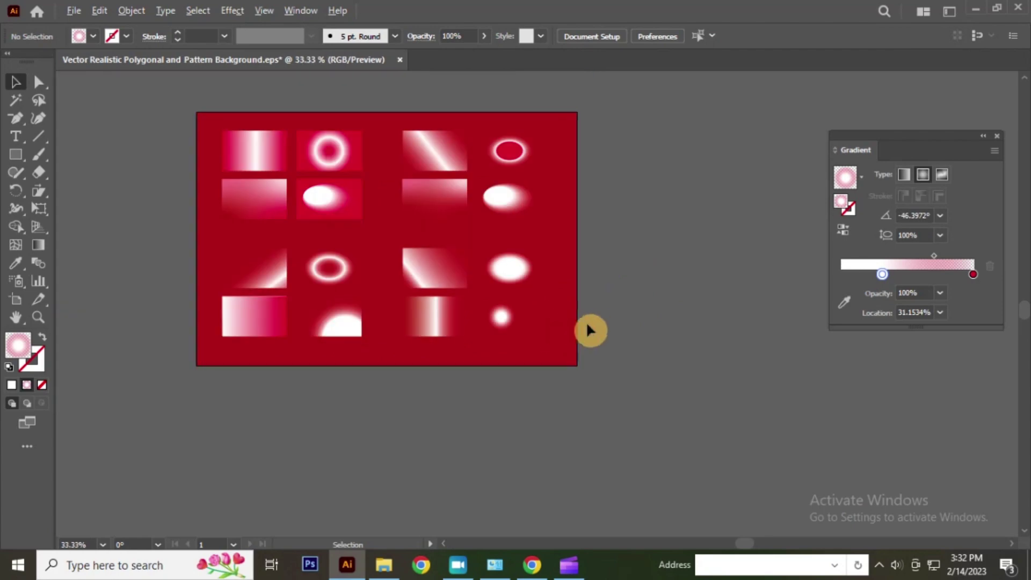
scroll(471, 281, up, 2)
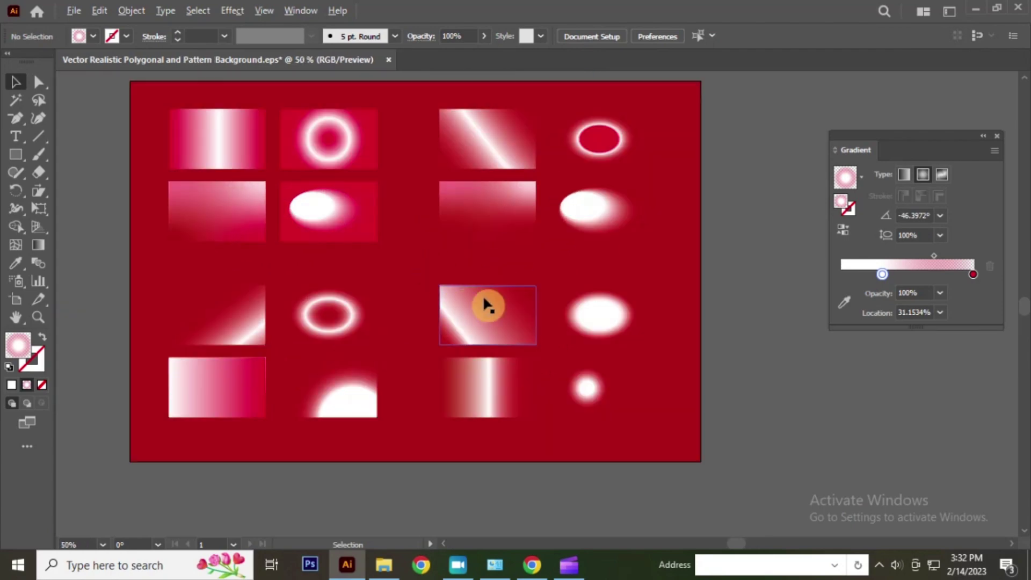
scroll(515, 203, down, 1)
scroll(515, 202, up, 1)
scroll(386, 220, down, 1)
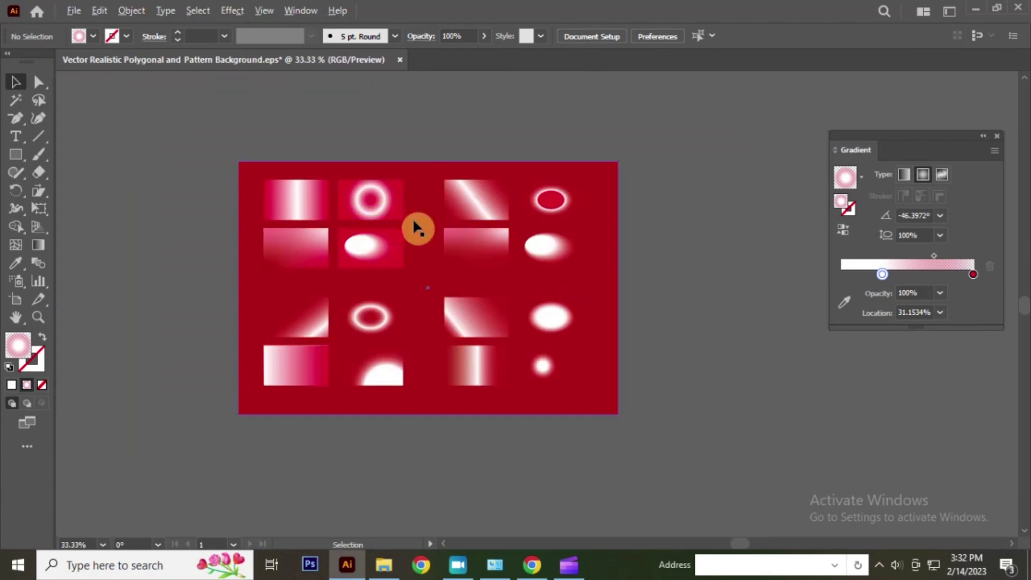
scroll(398, 290, up, 1)
scroll(262, 313, down, 1)
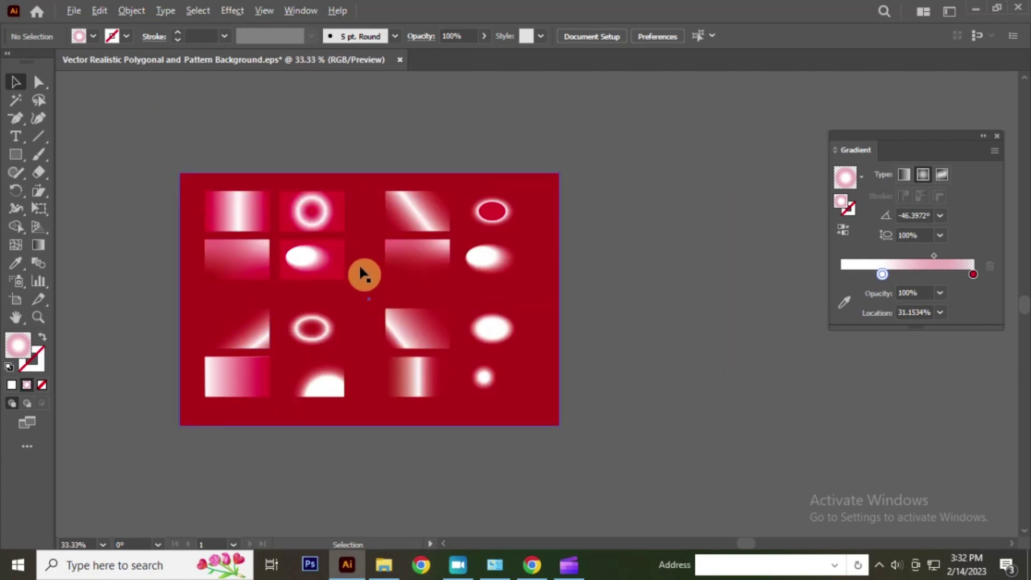
scroll(362, 274, up, 1)
Step: Marquee-select all sixteen gradient rectangles and open the Effect > Stylize choices
drag(83, 185, 428, 404)
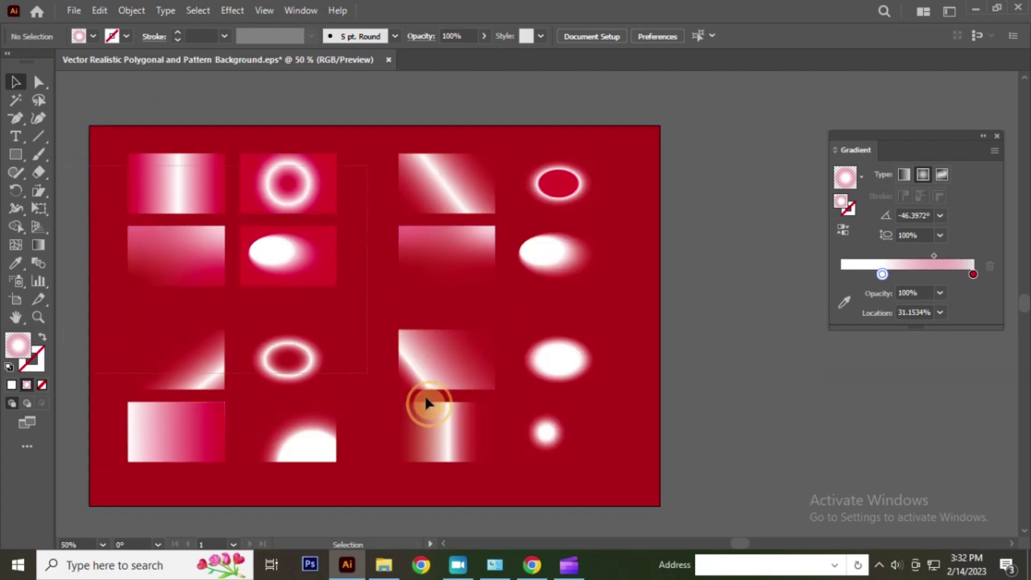
drag(705, 517, 703, 513)
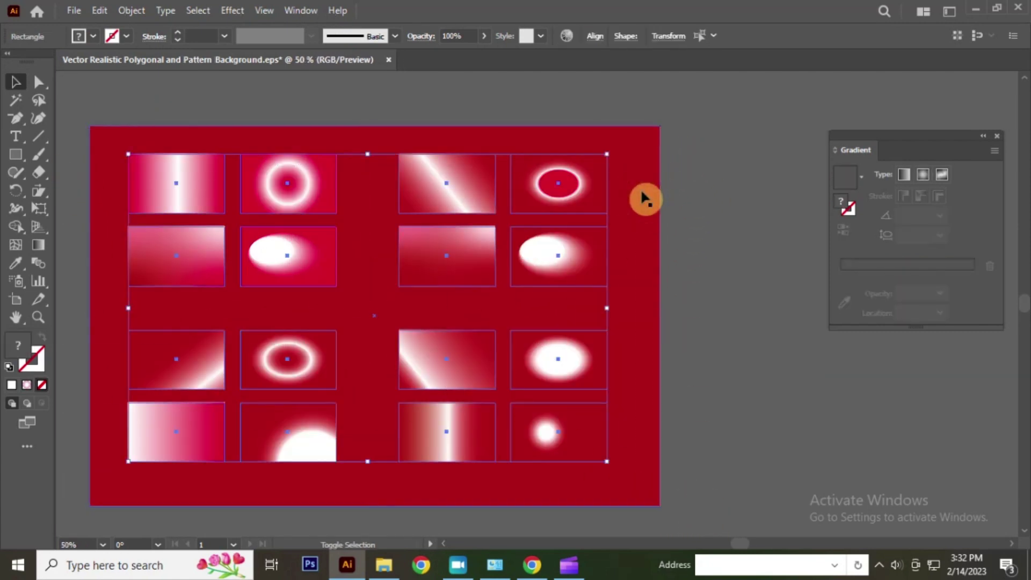
click(194, 8)
click(238, 12)
mouse_move(253, 181)
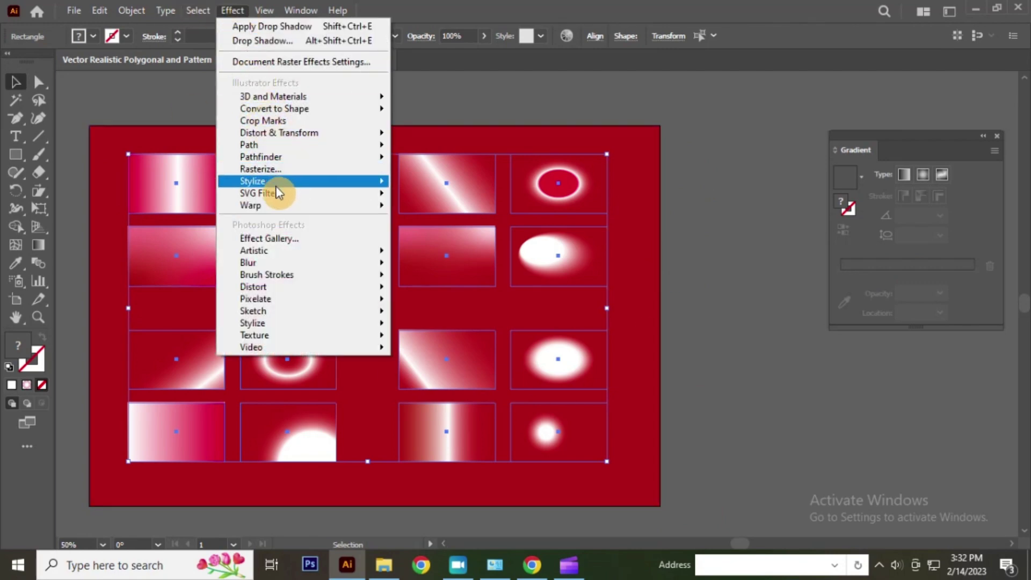
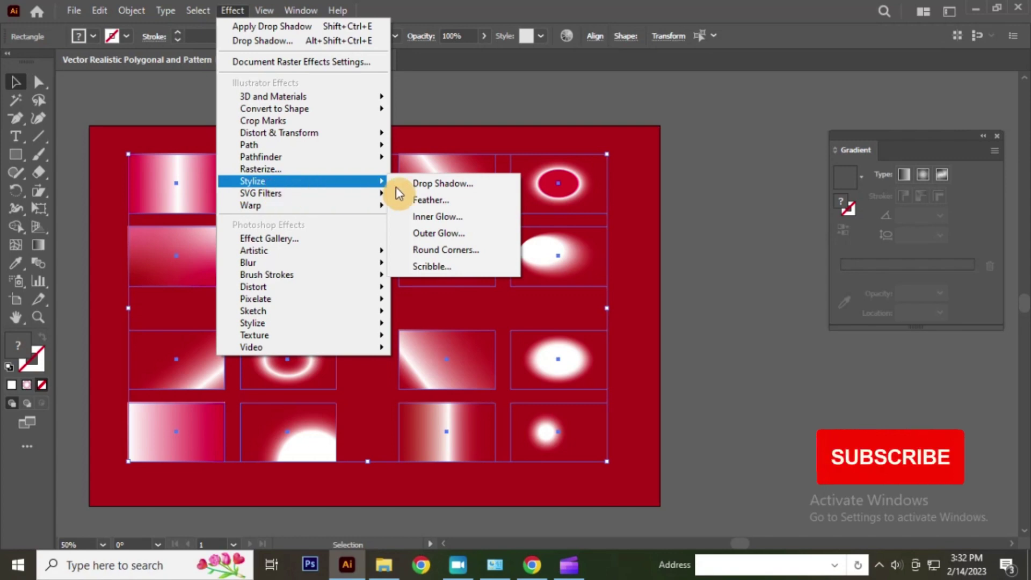
Step: Apply a Multiply, 70% opacity drop shadow to all sixteen gradient tiles, then deselect
click(429, 186)
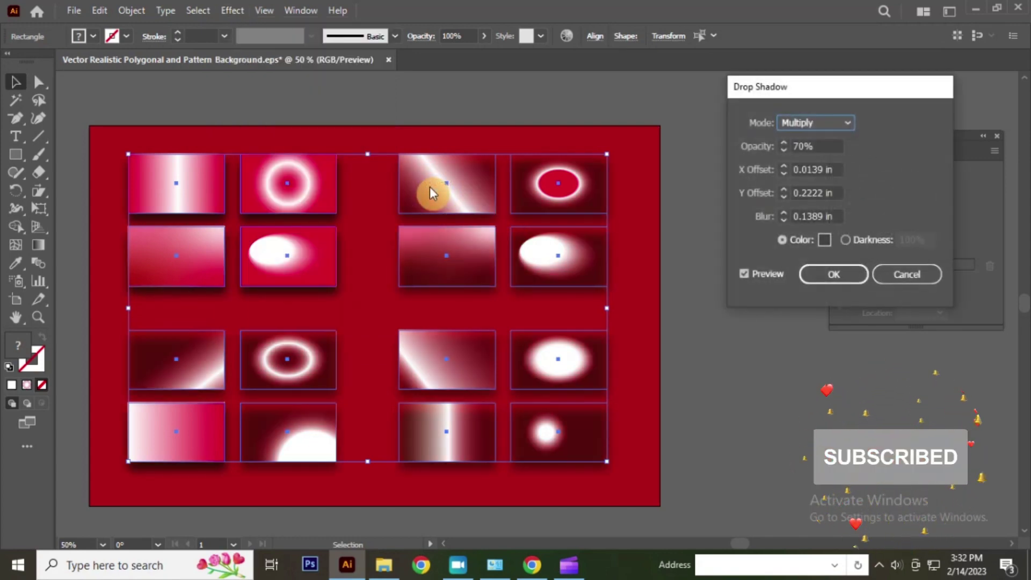
click(812, 274)
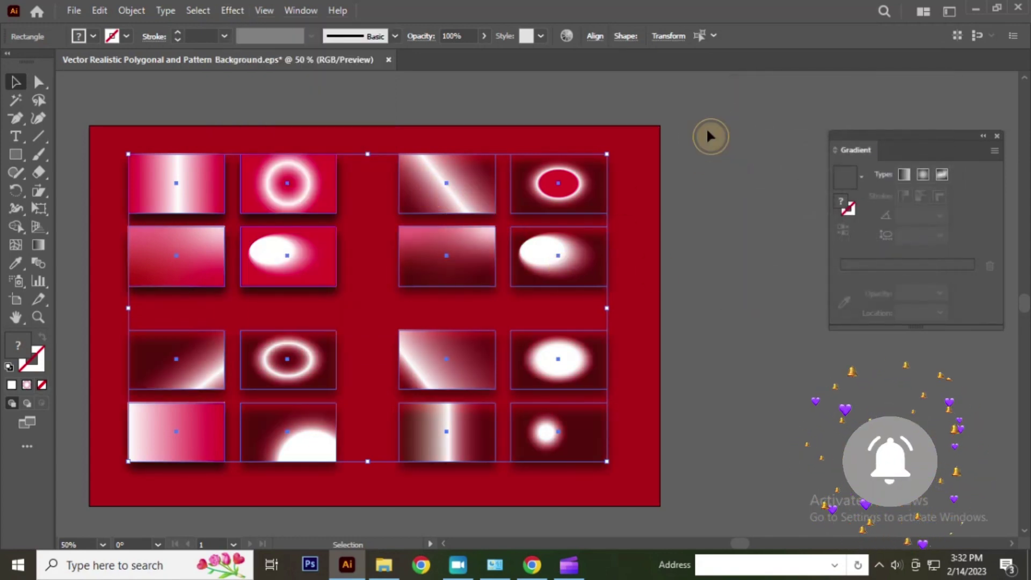
click(706, 128)
Step: Undo the drop shadow so all sixteen gradient tiles sit flat
key(ctrl+minus)
scroll(462, 241, up, 1)
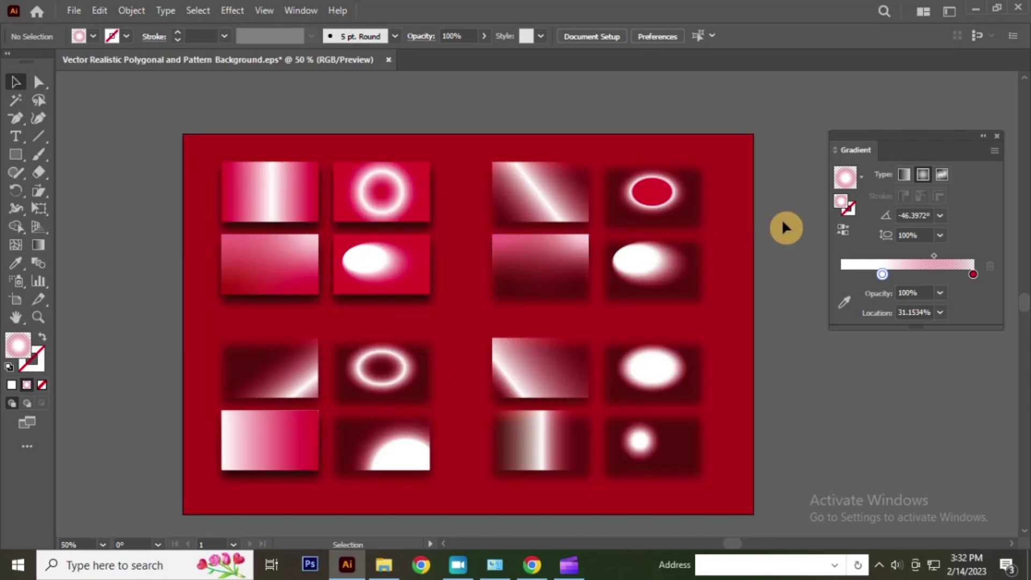
key(ctrl+z)
click(143, 152)
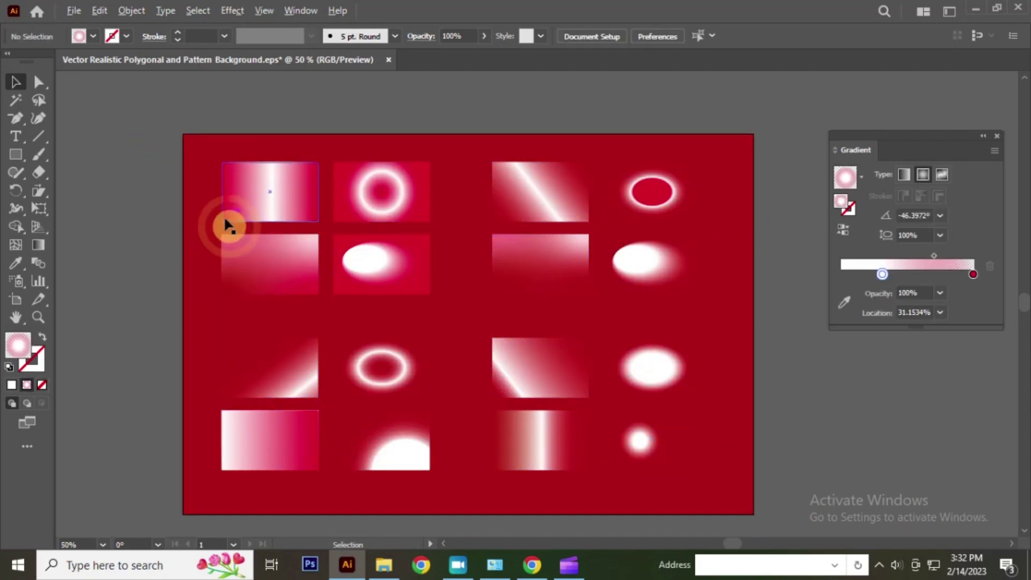
Step: Close the floating Gradient panel
scroll(226, 223, down, 1)
scroll(203, 246, up, 1)
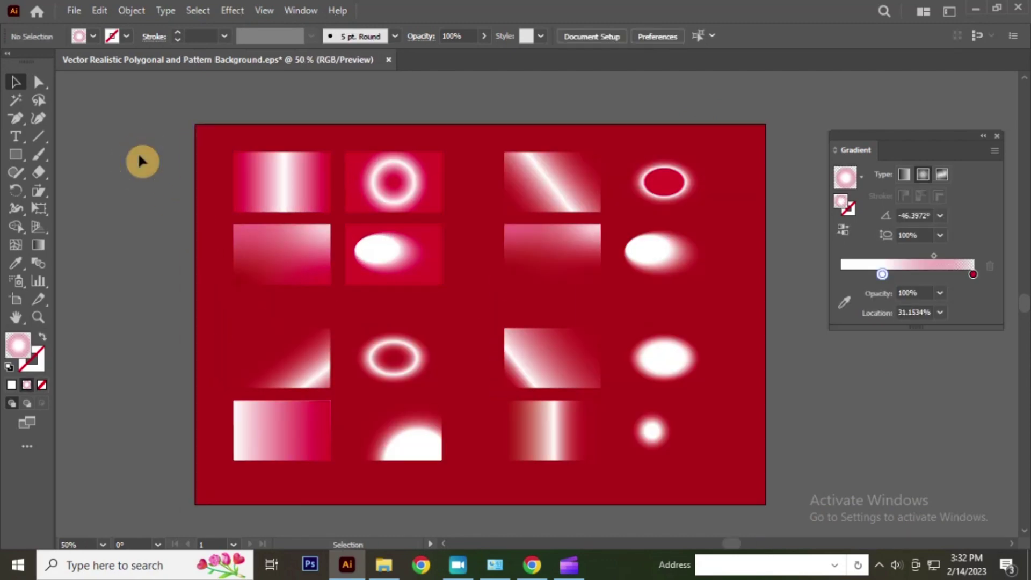
scroll(148, 207, down, 1)
scroll(244, 227, up, 1)
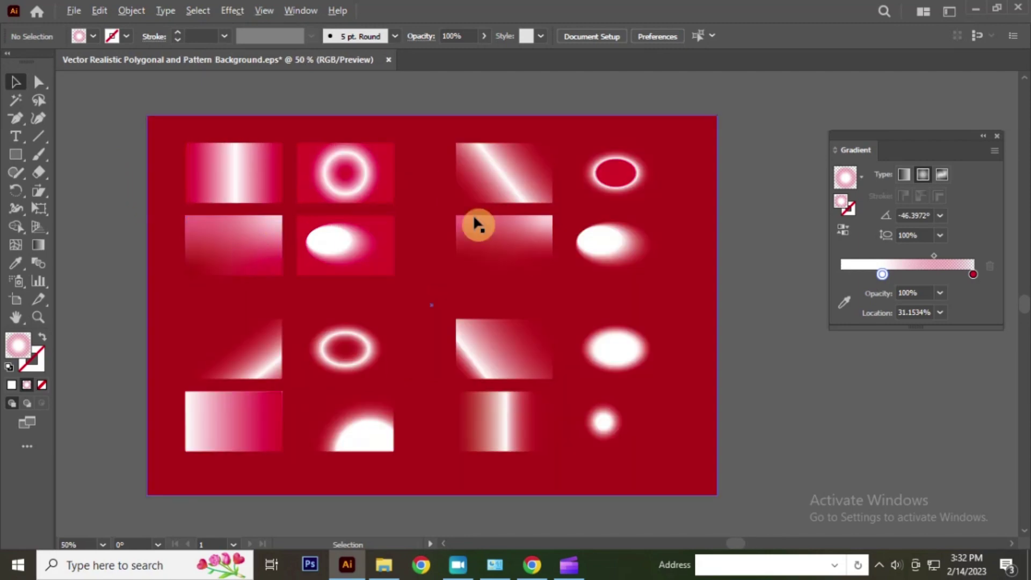
click(998, 135)
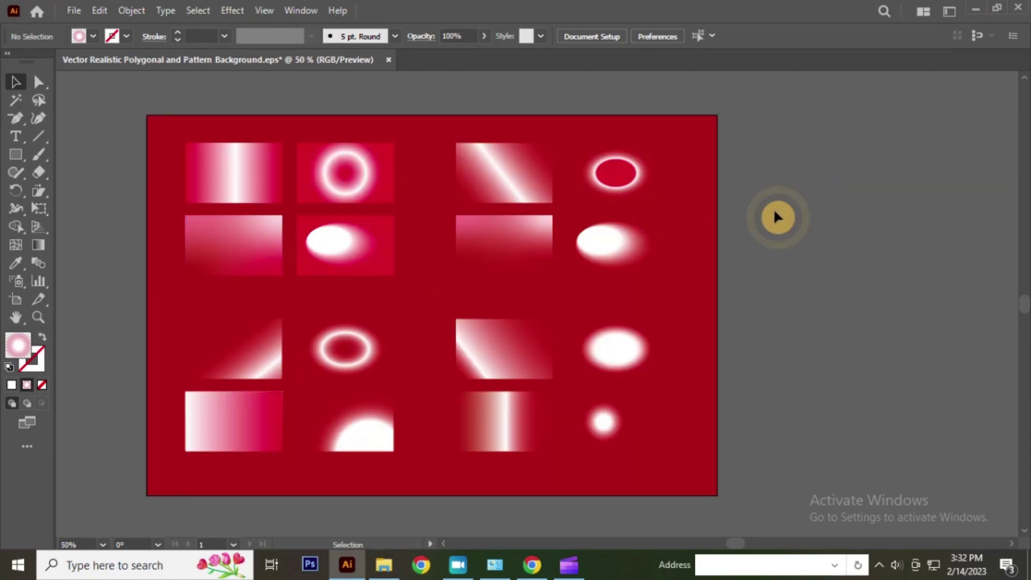